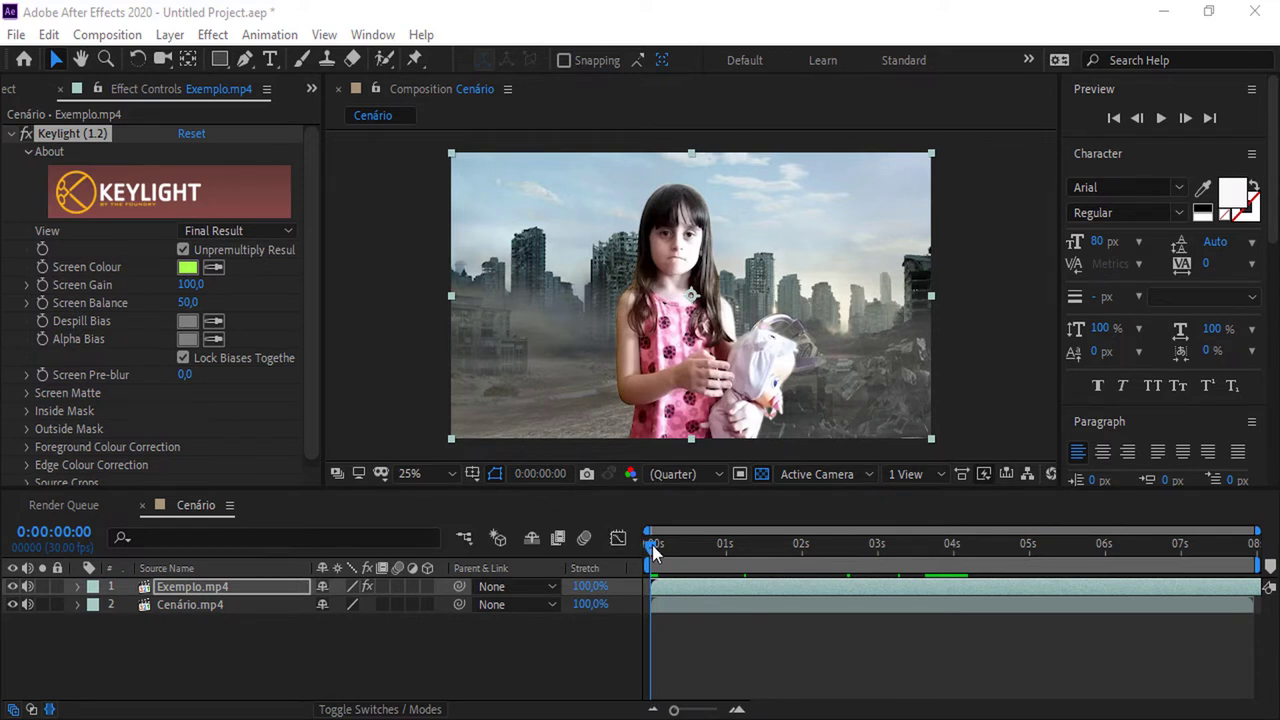
Preview the keyed clip, then apply Animation > Track in Boris FX Mocha to it.
left_click_drag(652, 553, 745, 563)
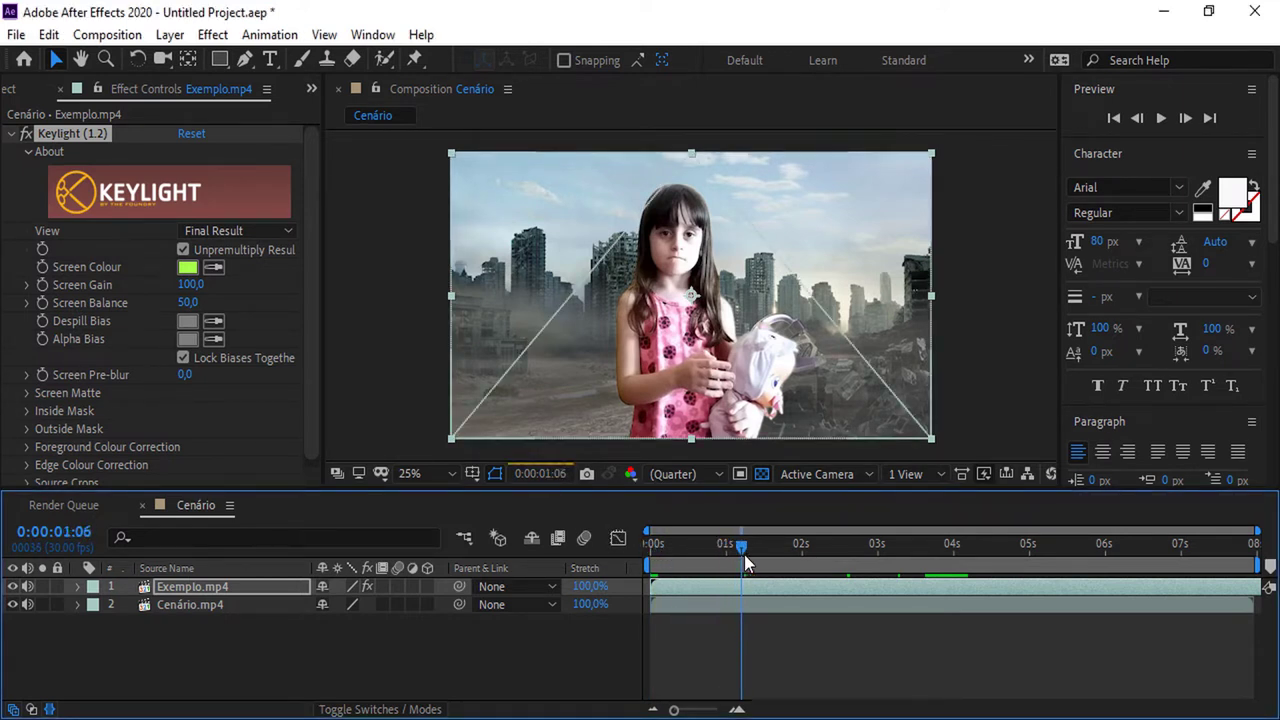
mouse_move(742, 548)
left_mouse_down()
mouse_move(776, 560)
mouse_move(815, 548)
mouse_move(866, 568)
left_mouse_up()
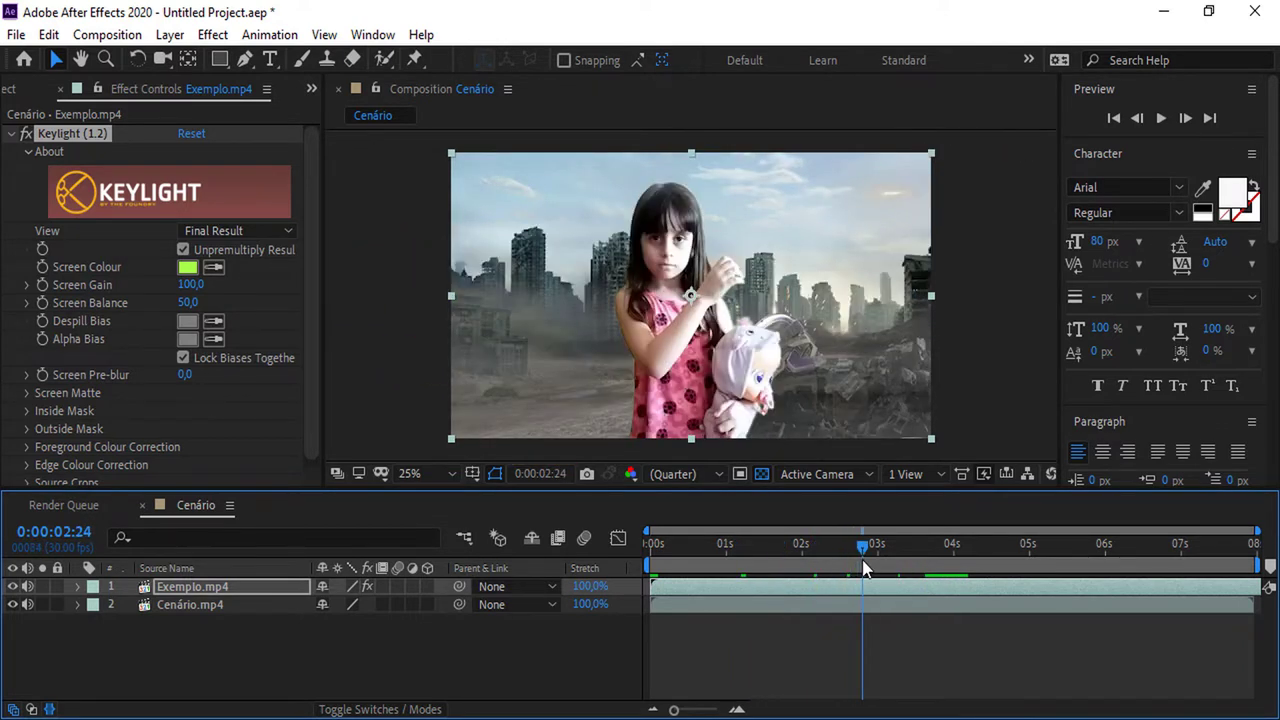
left_click_drag(866, 562, 897, 563)
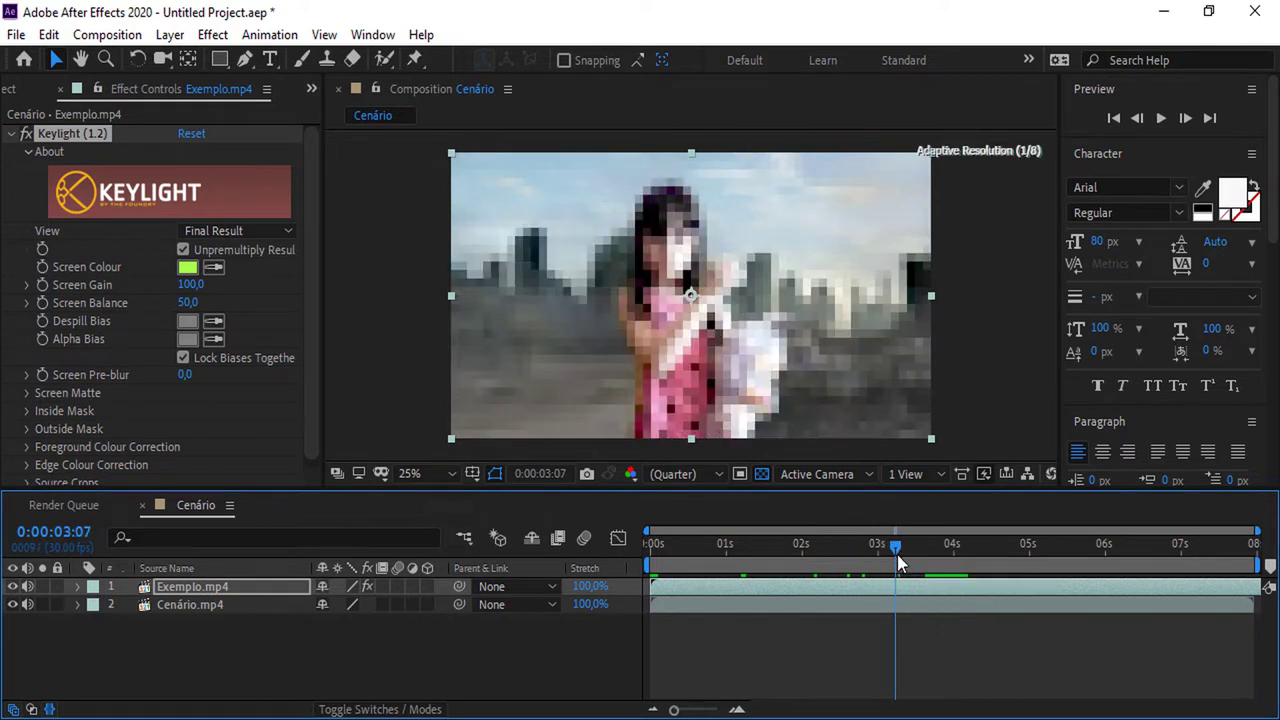
left_click(1162, 120)
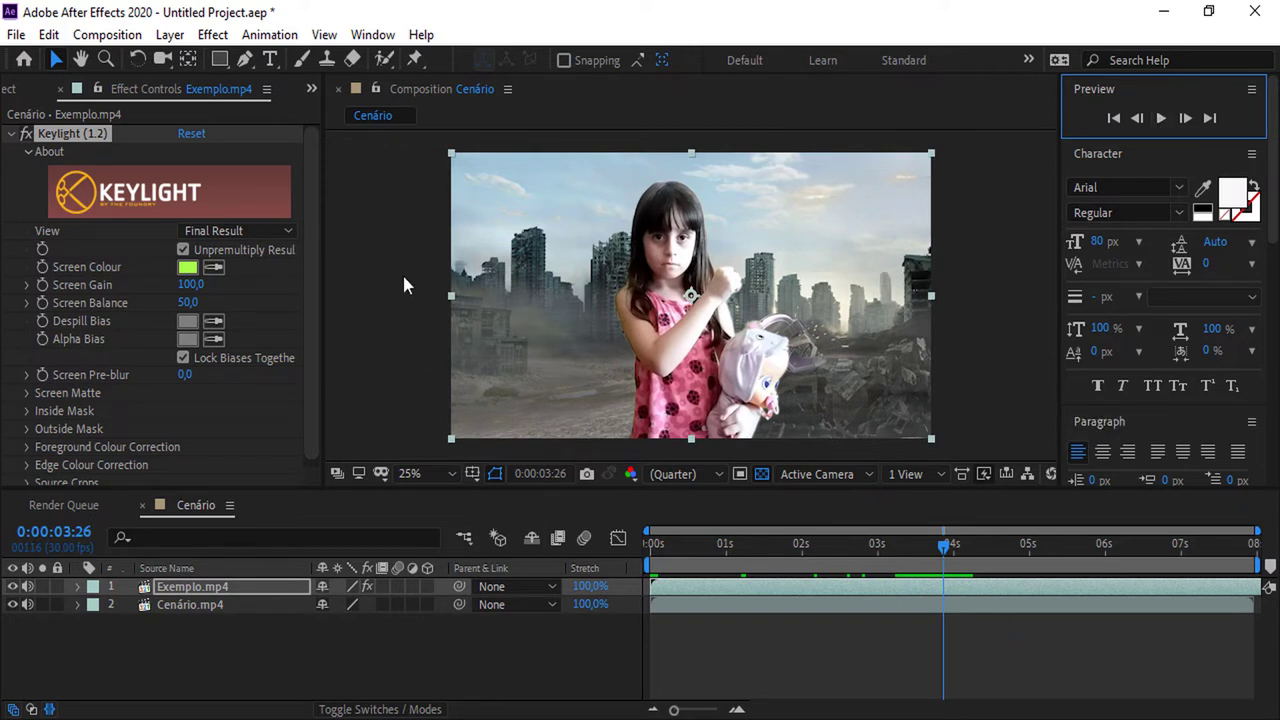
left_click(259, 36)
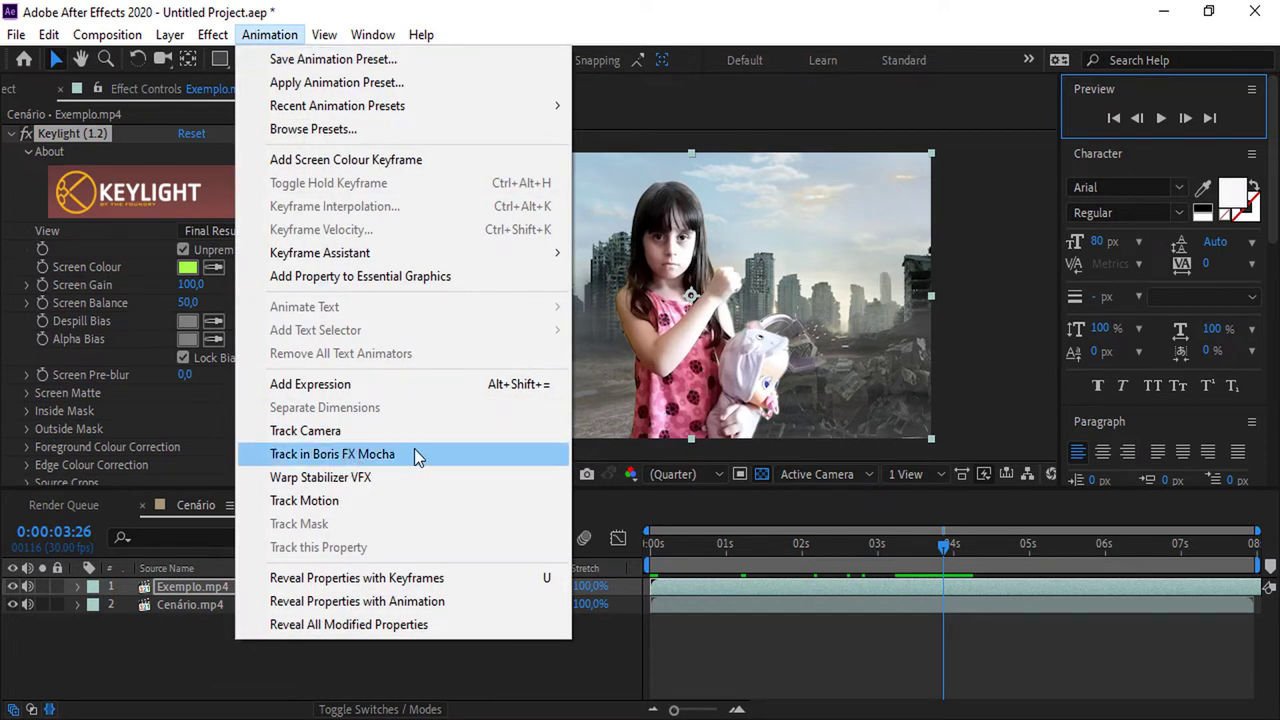
left_click(417, 455)
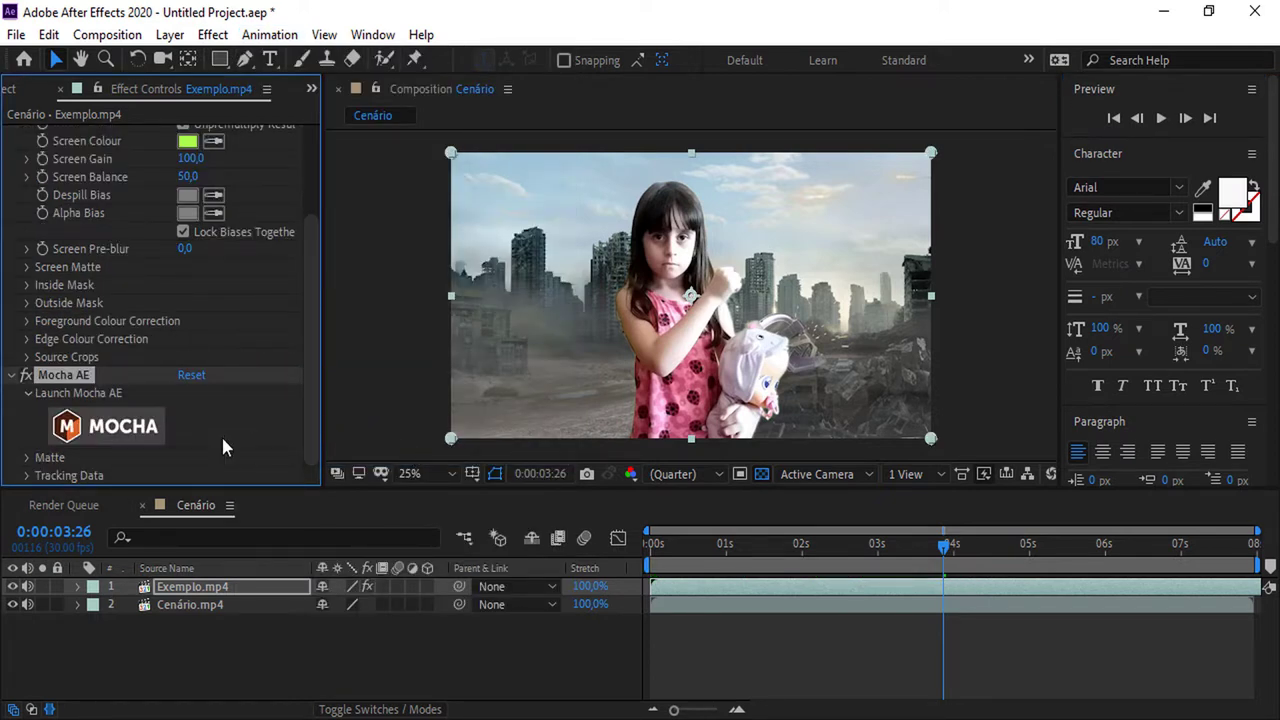
Launch Mocha, dismiss the welcome message, zoom in on the raised hand, and pick the Bezier tool.
left_click(117, 425)
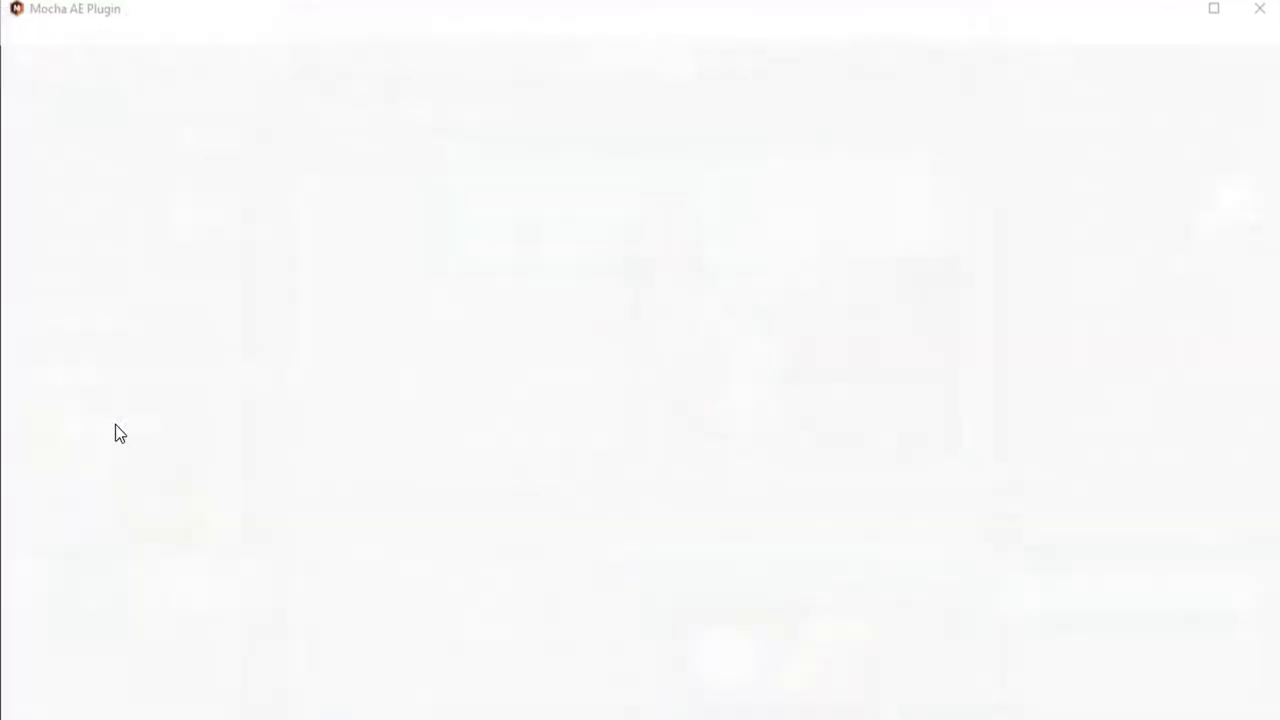
left_click(975, 17)
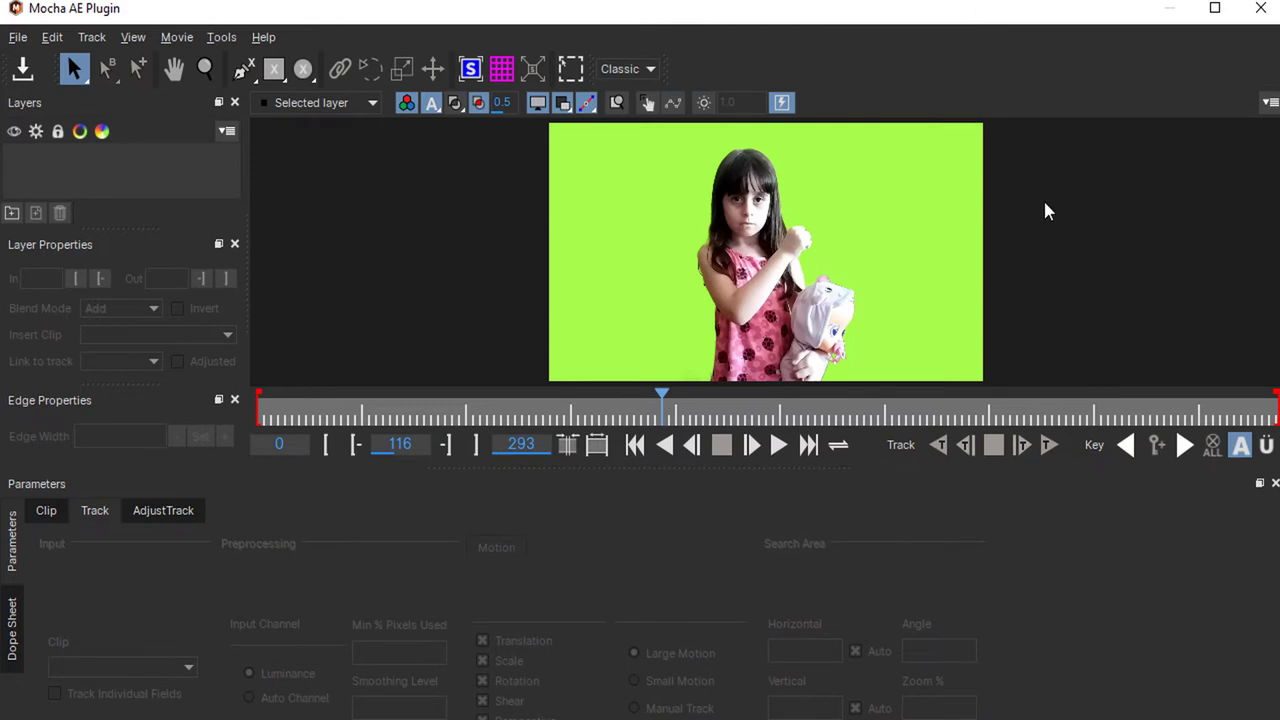
left_click(205, 68)
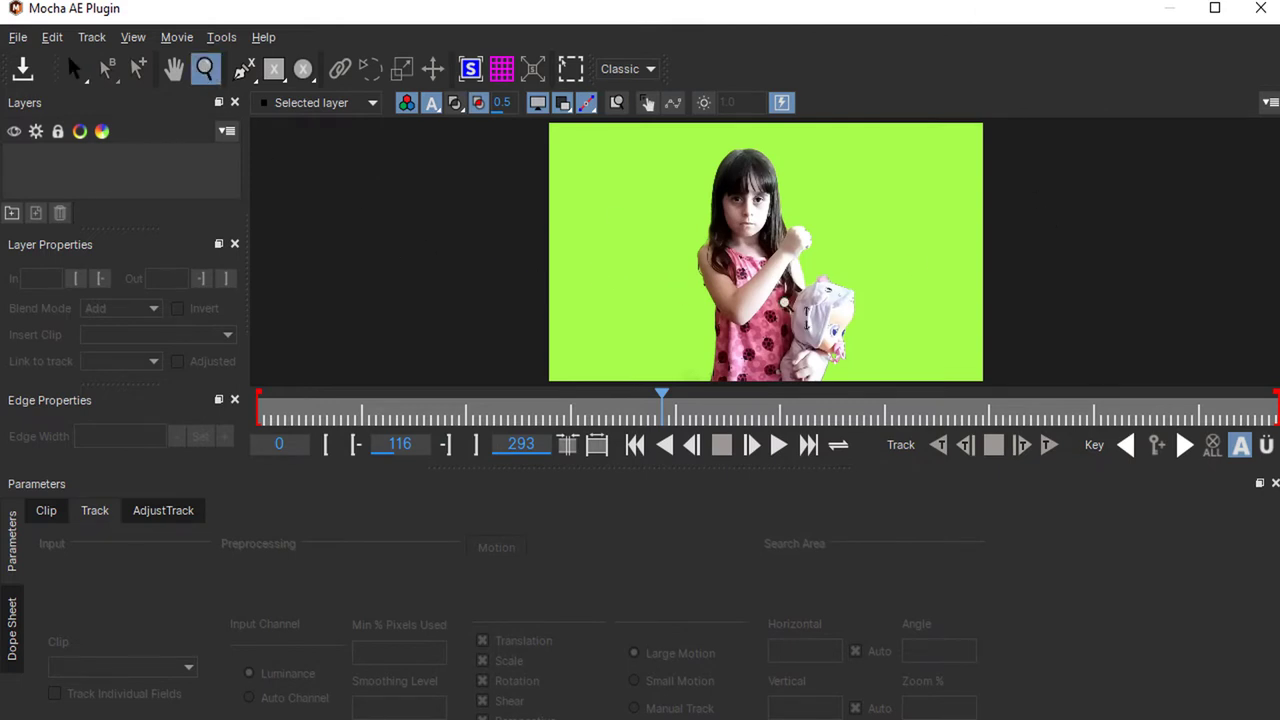
mouse_move(811, 318)
left_mouse_down()
mouse_move(833, 265)
mouse_move(776, 160)
mouse_move(795, 209)
left_mouse_up()
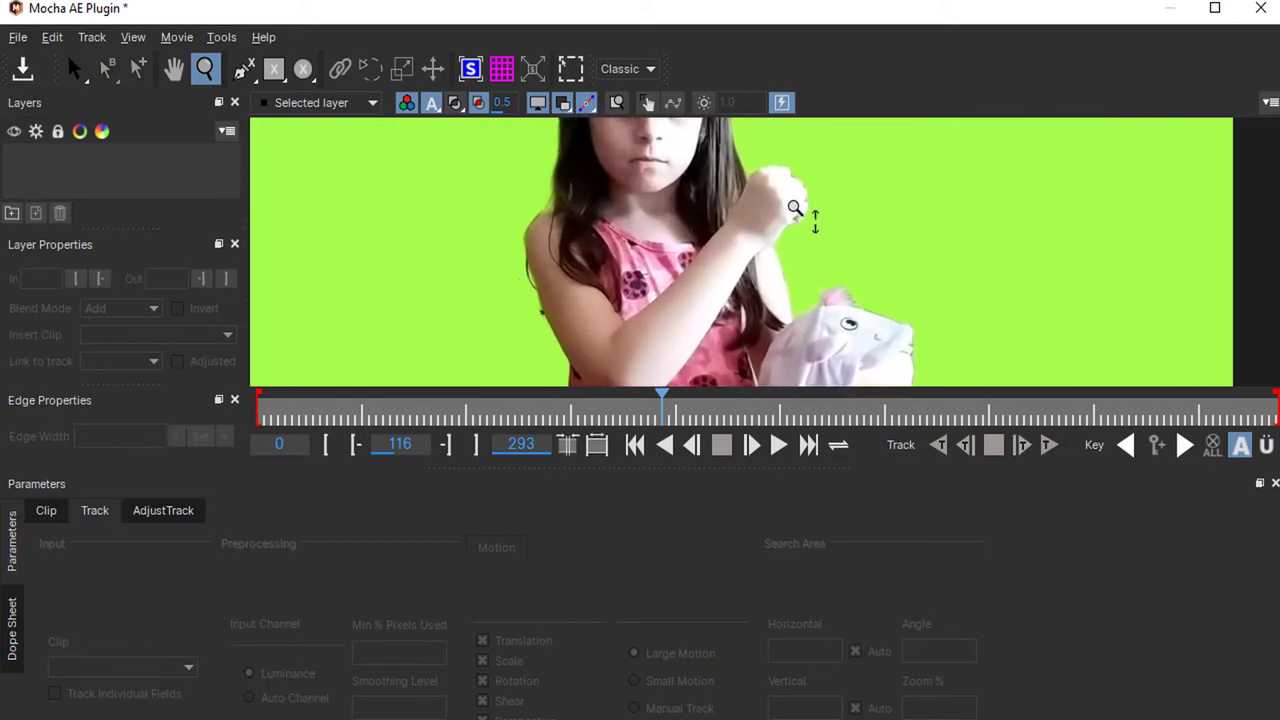
left_click(254, 80)
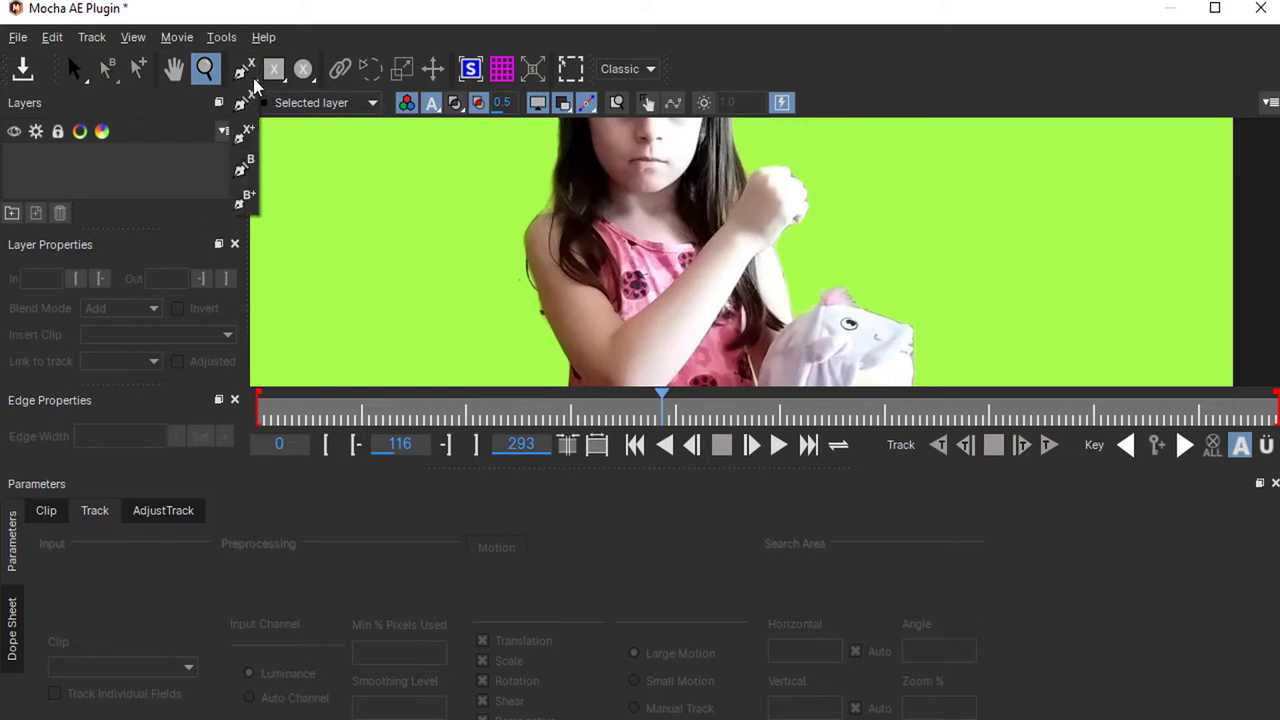
left_click(247, 174)
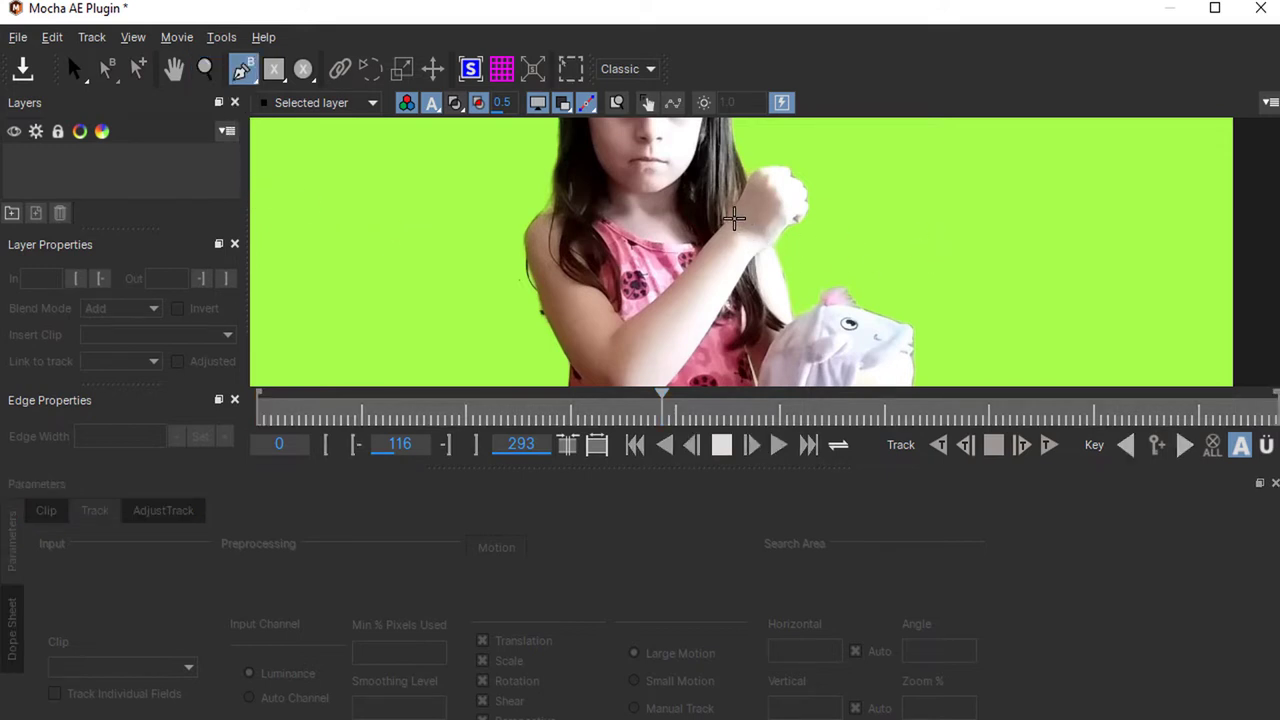
Outline the girl's fist with a Bezier Layer 1 shape and track it forward through the clip.
left_click(732, 215)
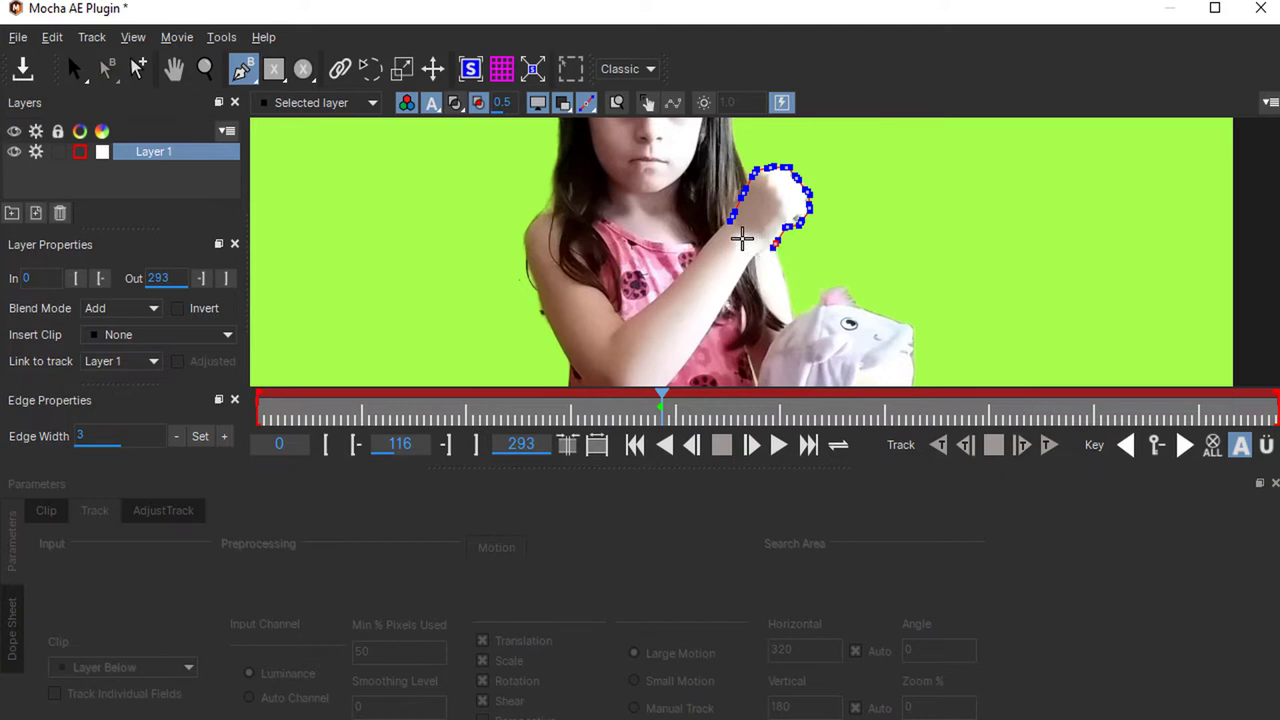
key("s")
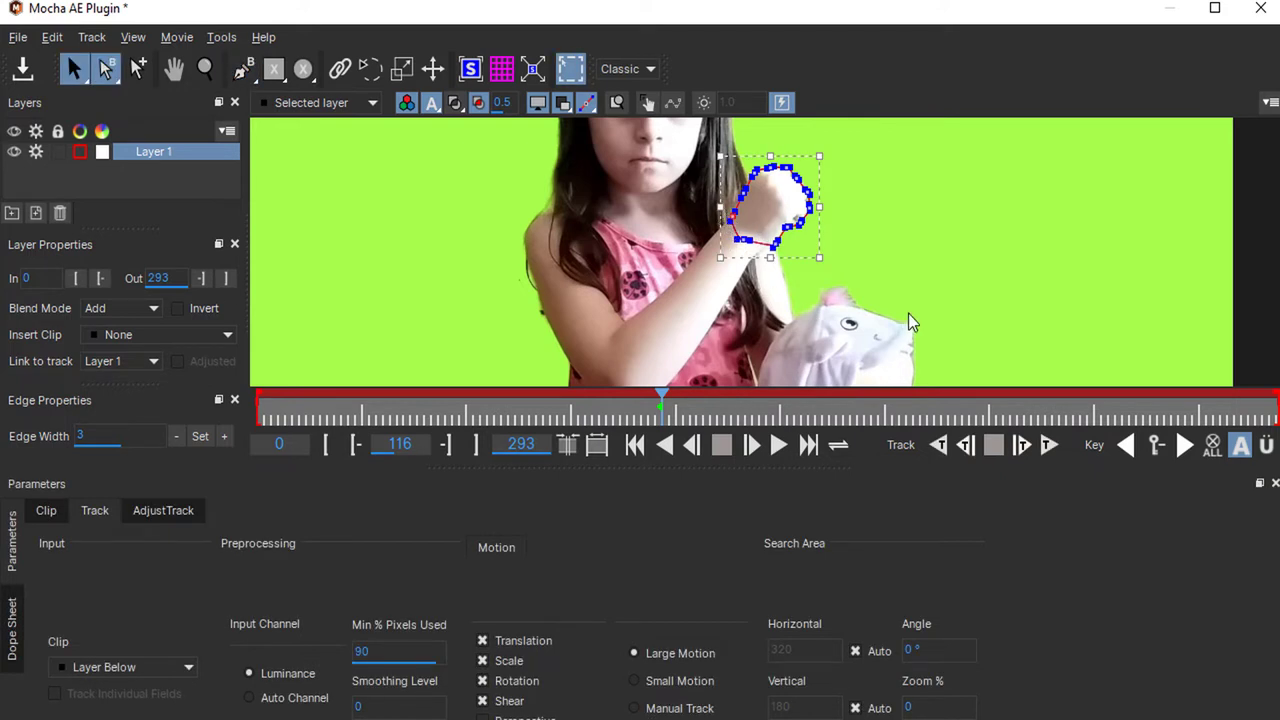
left_click(1048, 446)
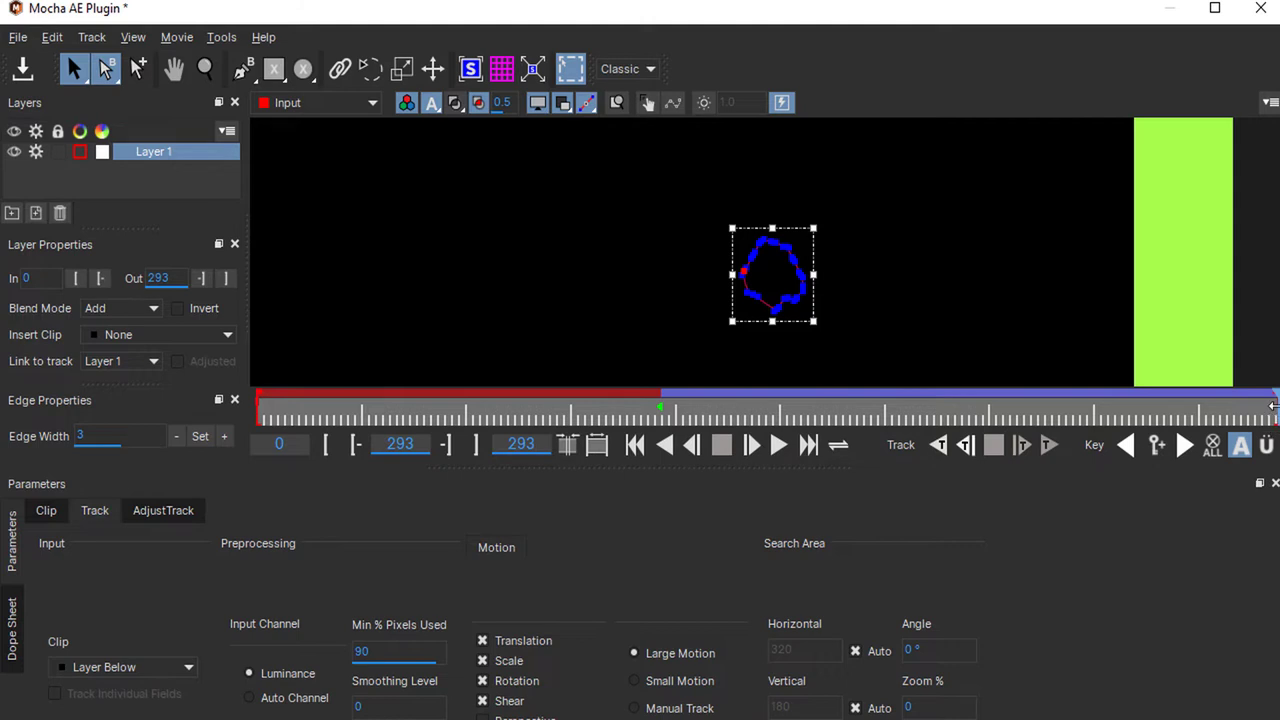
left_click_drag(1273, 405, 662, 412)
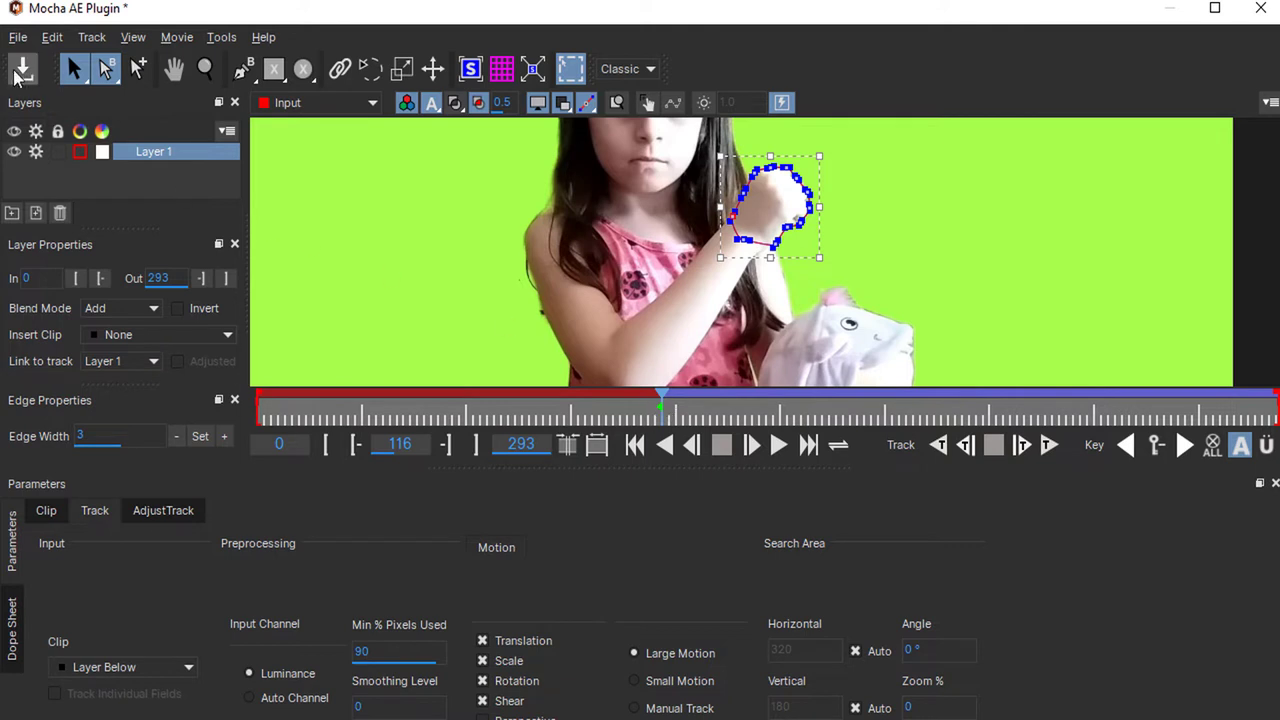
Save the Mocha project, return to After Effects and expand Mocha's Tracking Data properties.
left_click(22, 72)
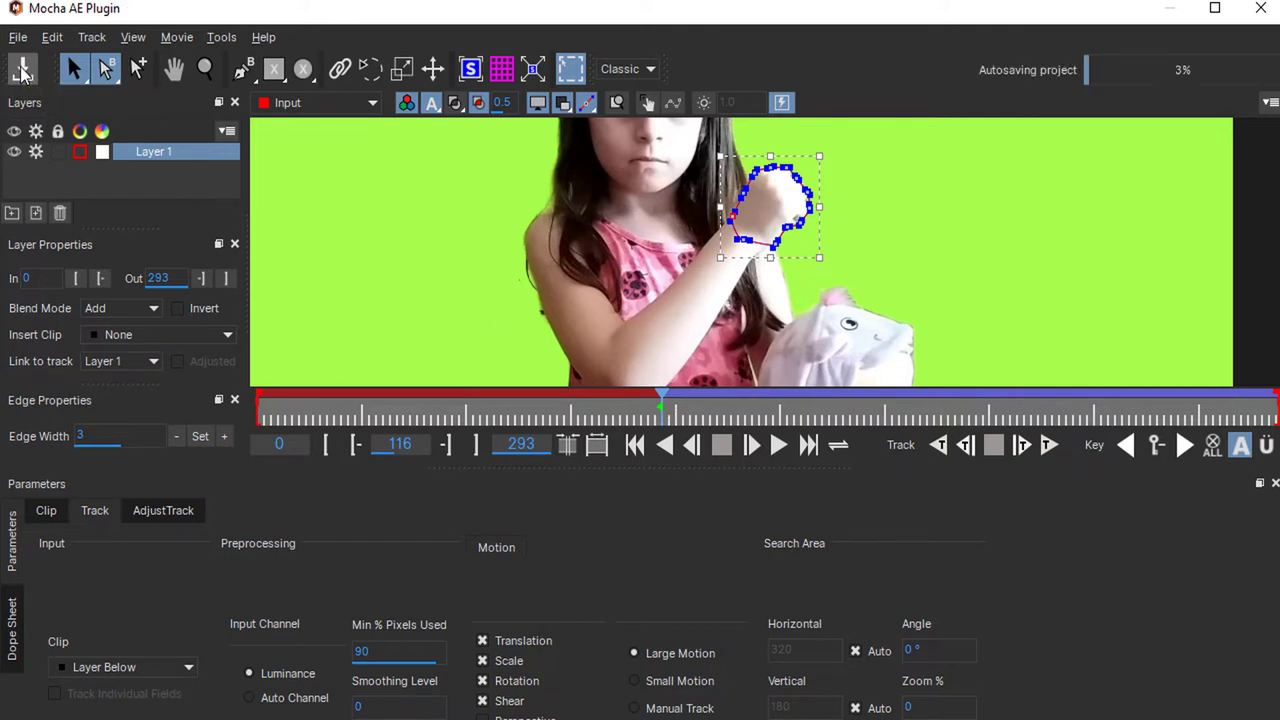
left_click(1260, 9)
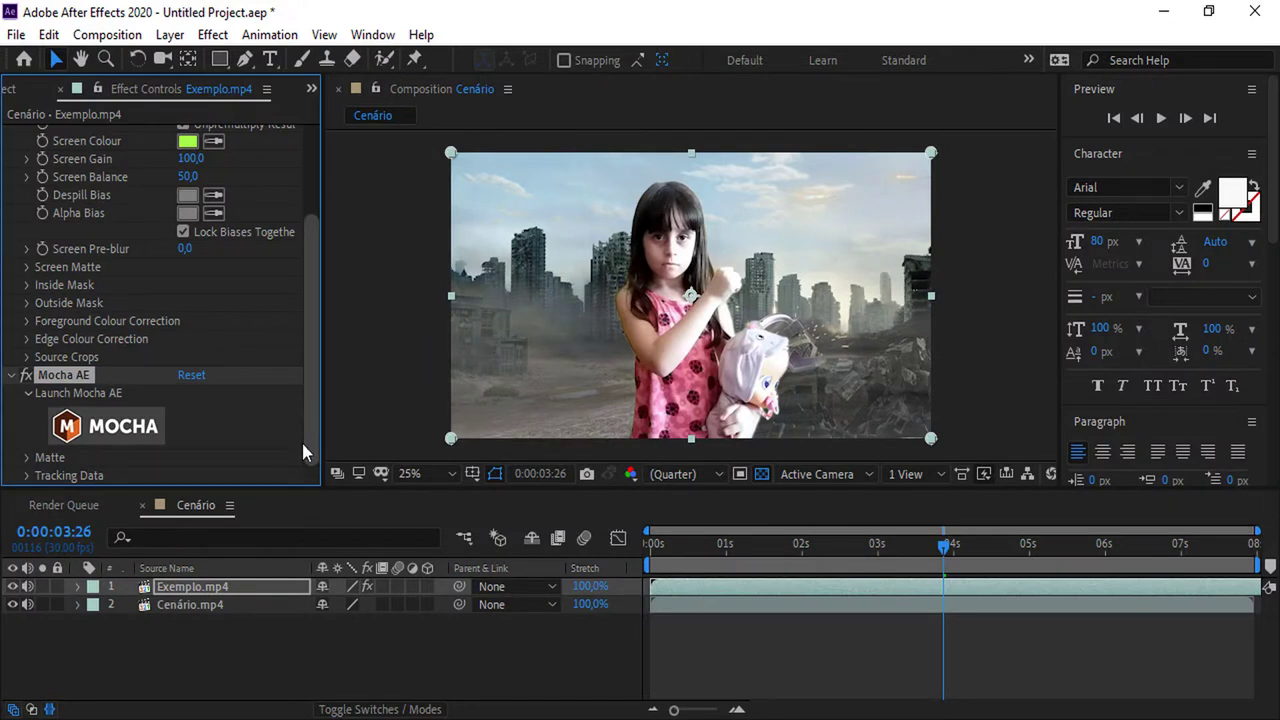
left_click(27, 476)
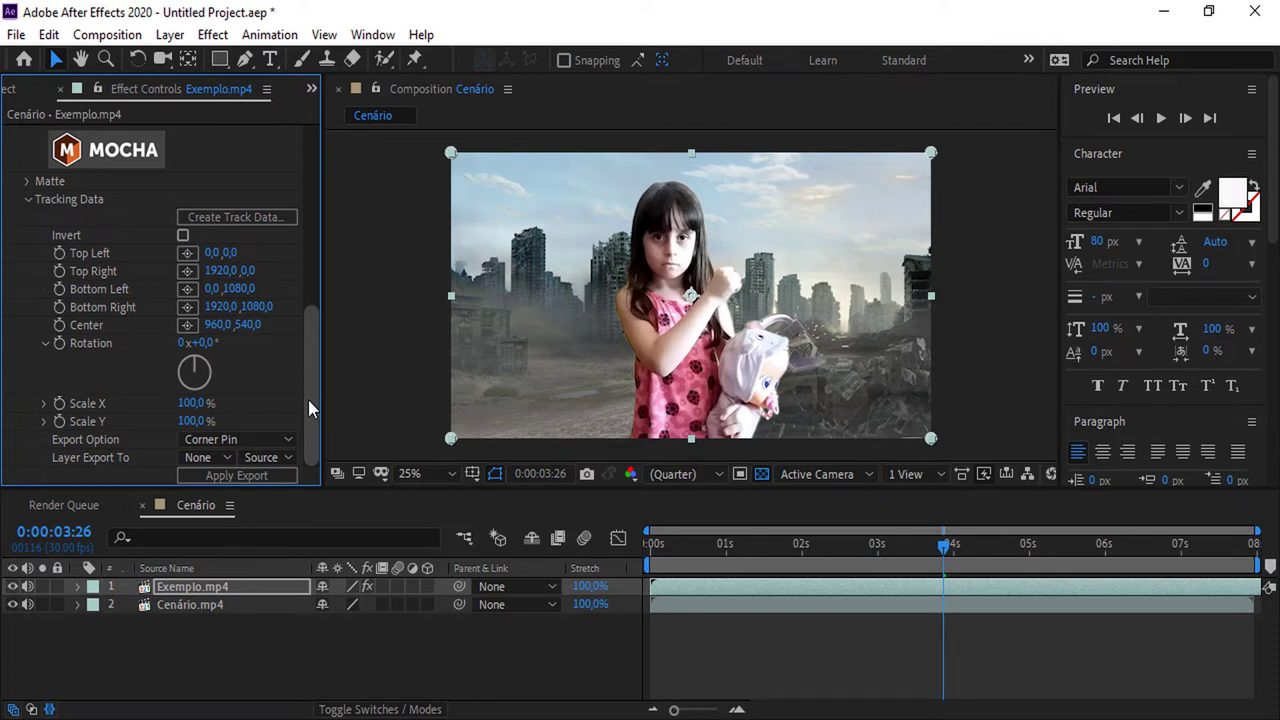
Add a Null 1 null object to Cenário and reselect the Exemplo.mp4 layer.
right_click(402, 628)
mouse_move(452, 405)
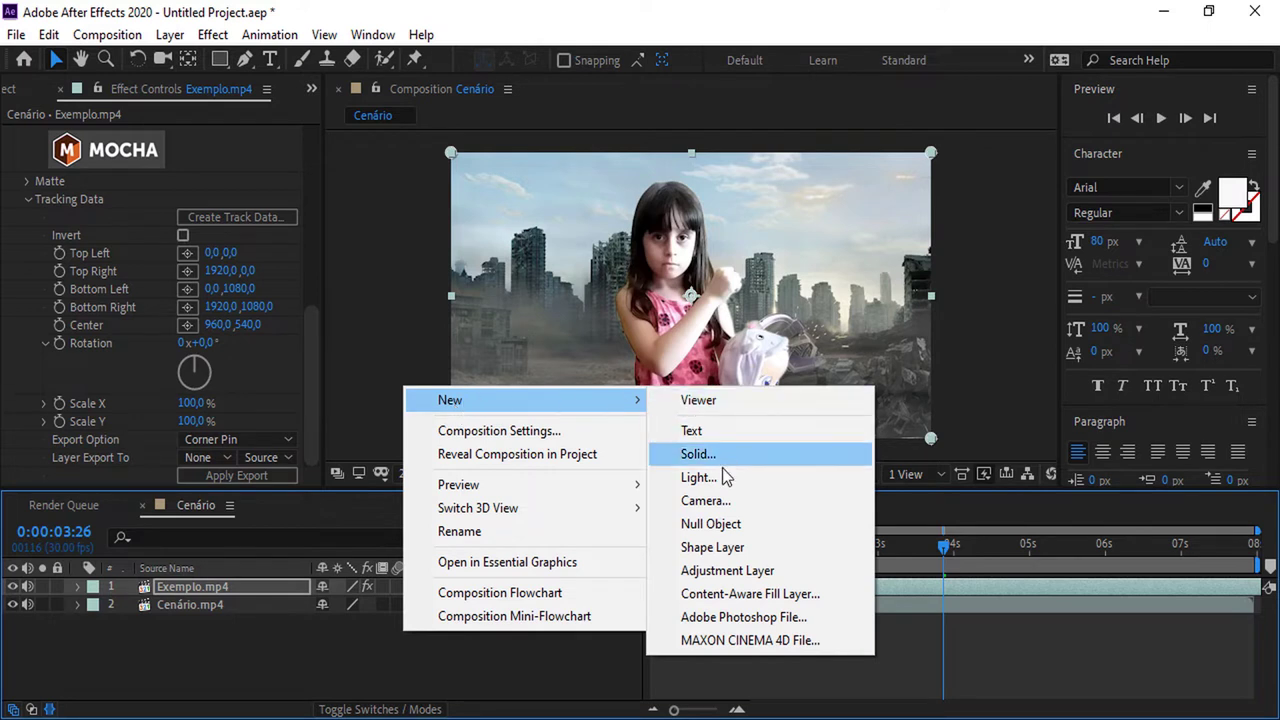
left_click(713, 526)
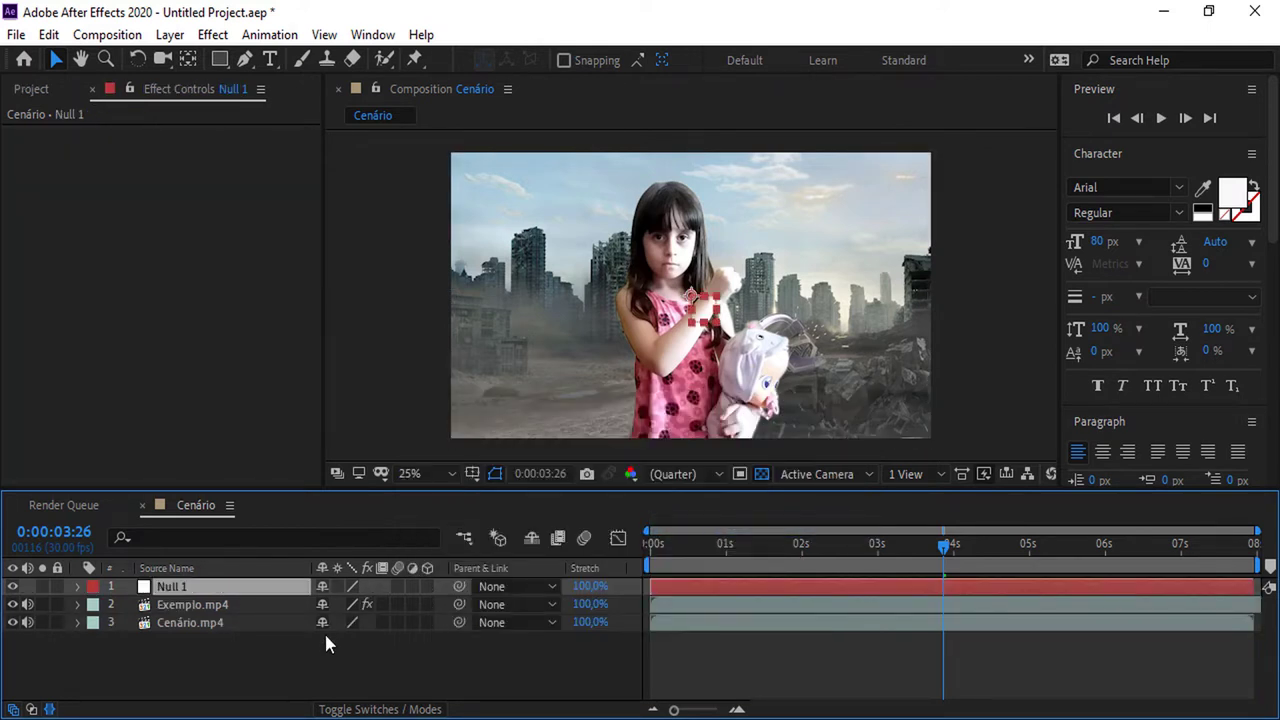
left_click(693, 605)
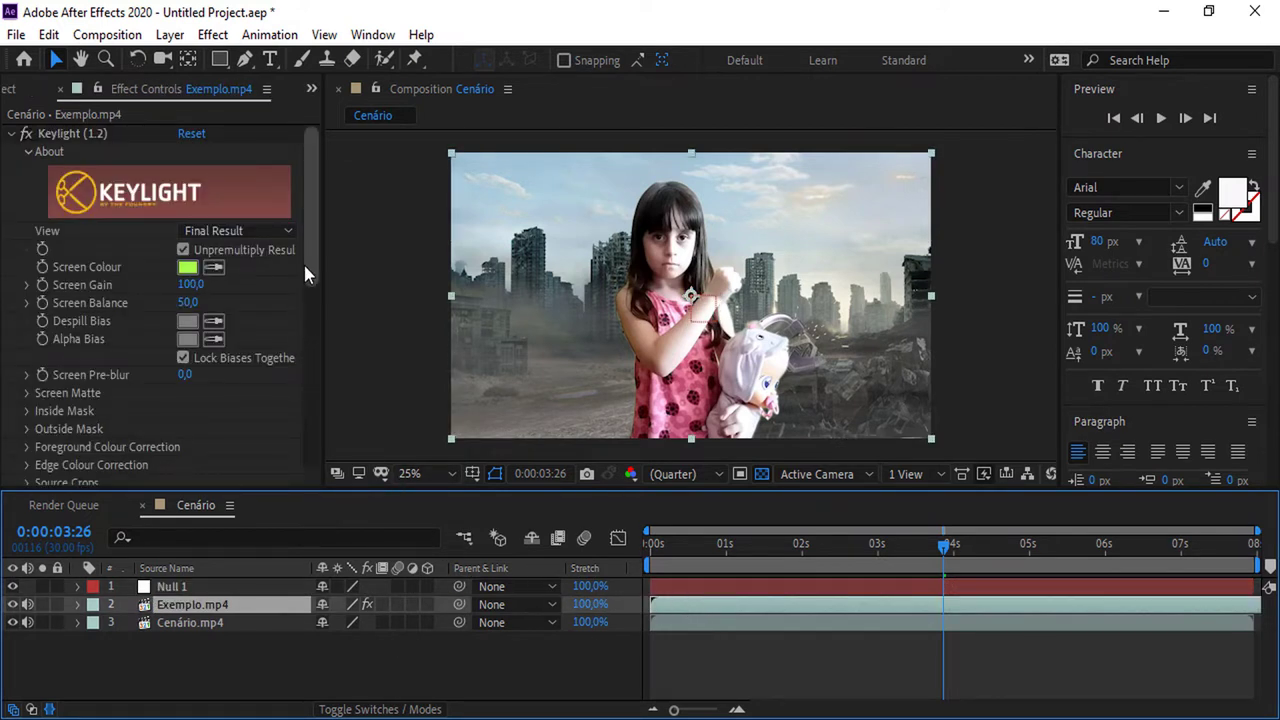
left_click_drag(303, 262, 310, 466)
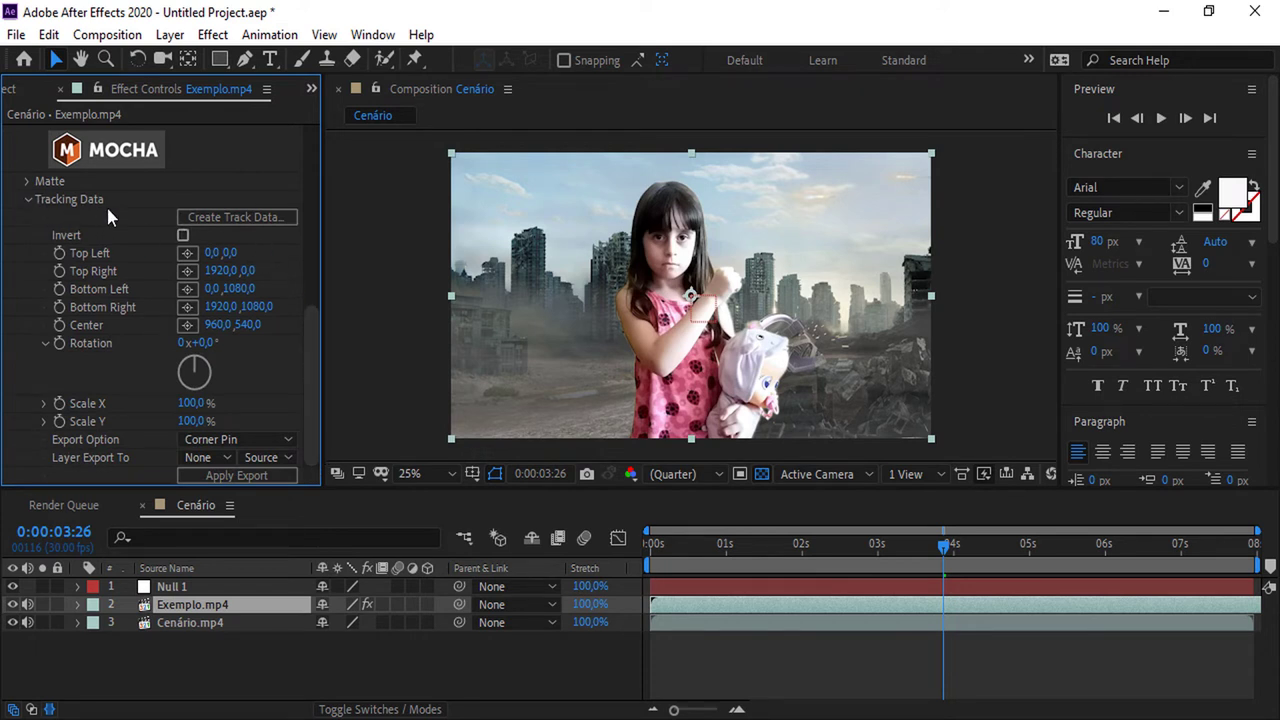
Create track data from Mocha's Layer 1.
left_click(228, 220)
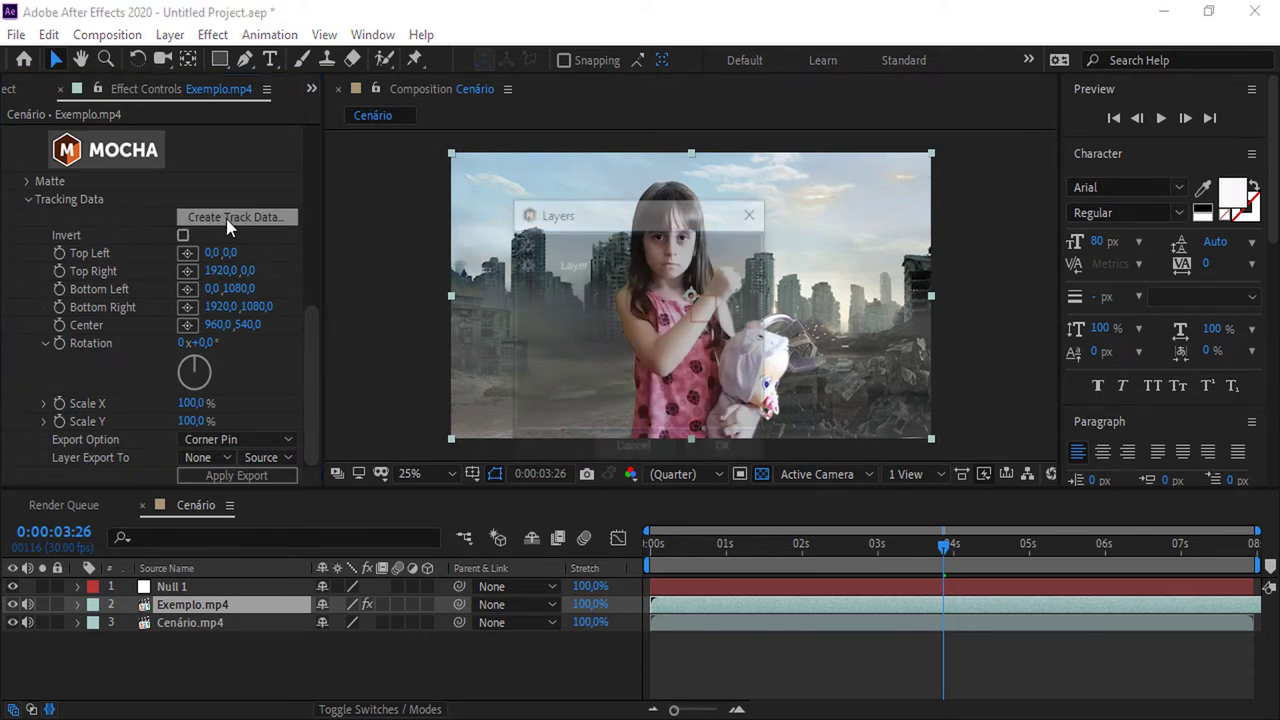
left_click(561, 266)
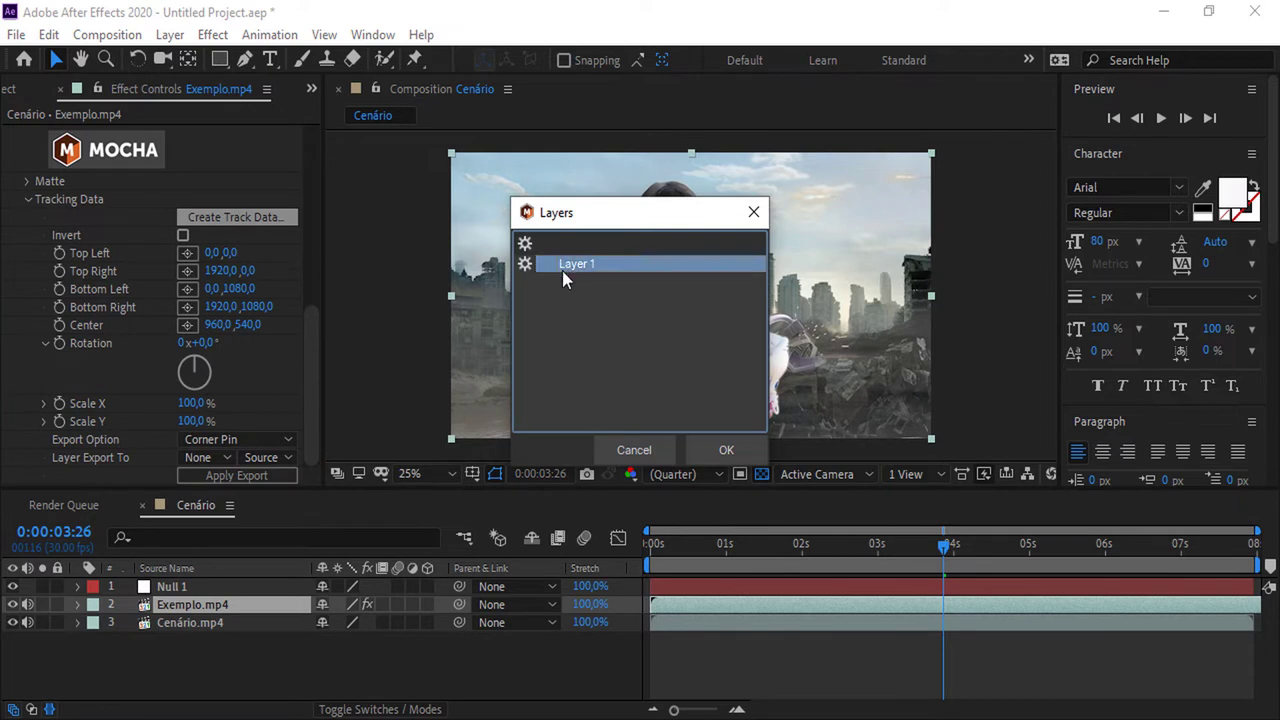
left_click(709, 442)
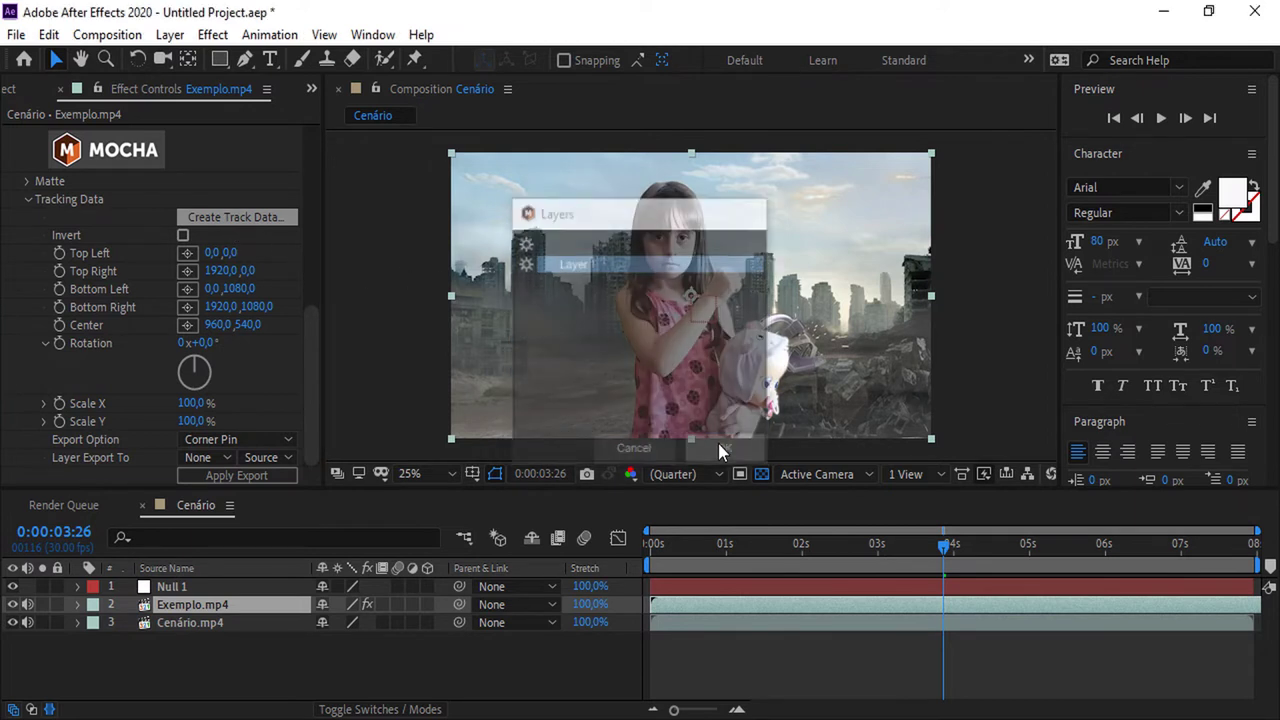
Export the tracking as Transform data to the Null 1 layer and apply it.
left_click(287, 441)
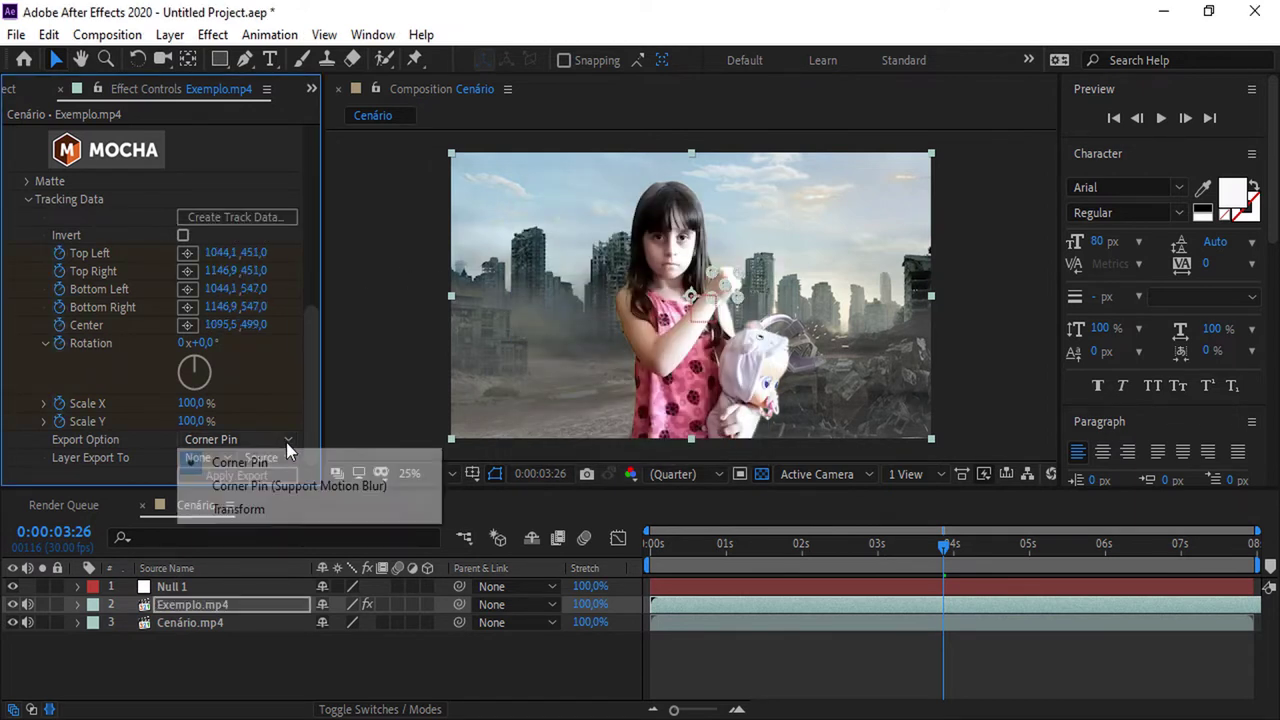
left_click(274, 511)
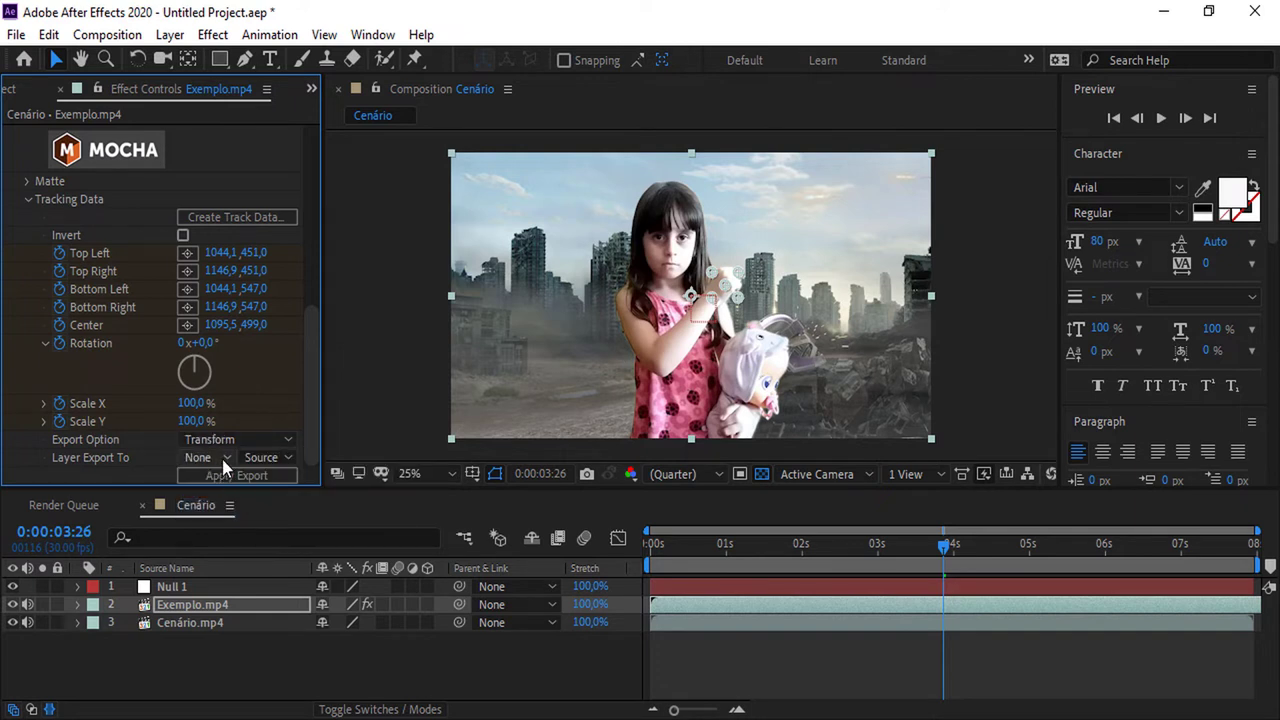
left_click(222, 459)
left_click(226, 513)
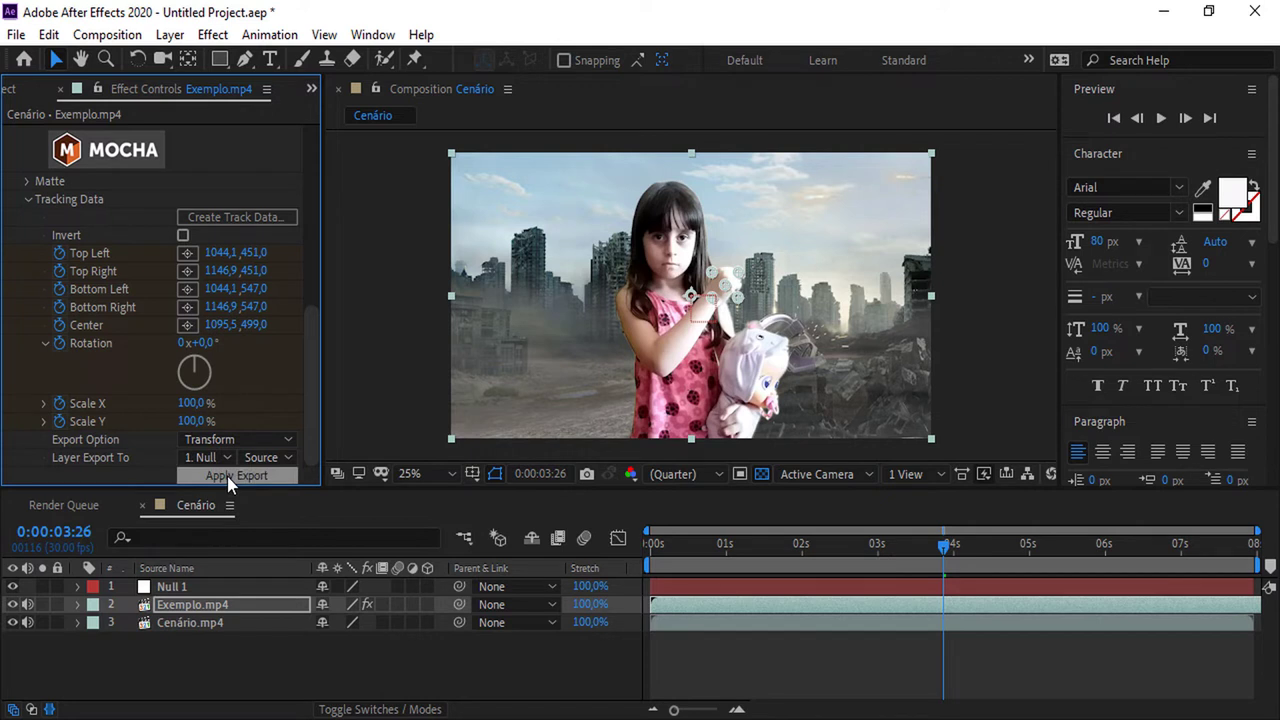
left_click(227, 476)
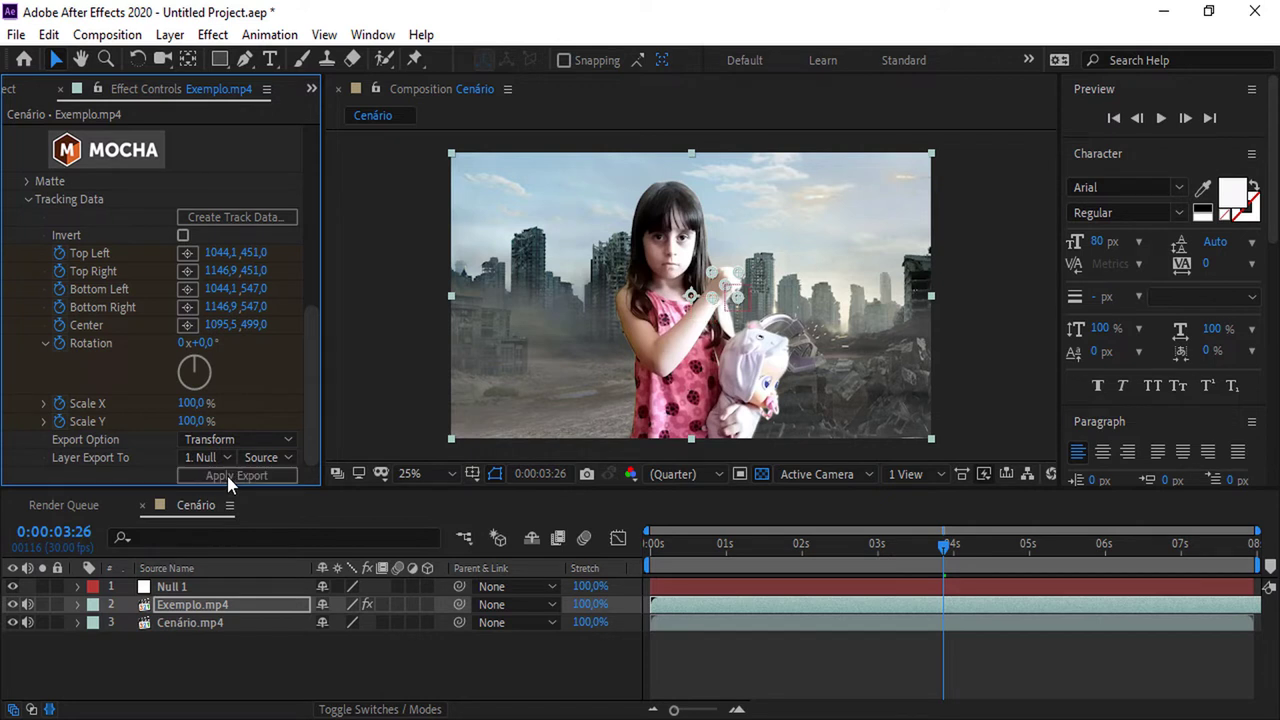
Import GARRA WOLVERINE.png and add it to the Cenário composition.
left_click(16, 90)
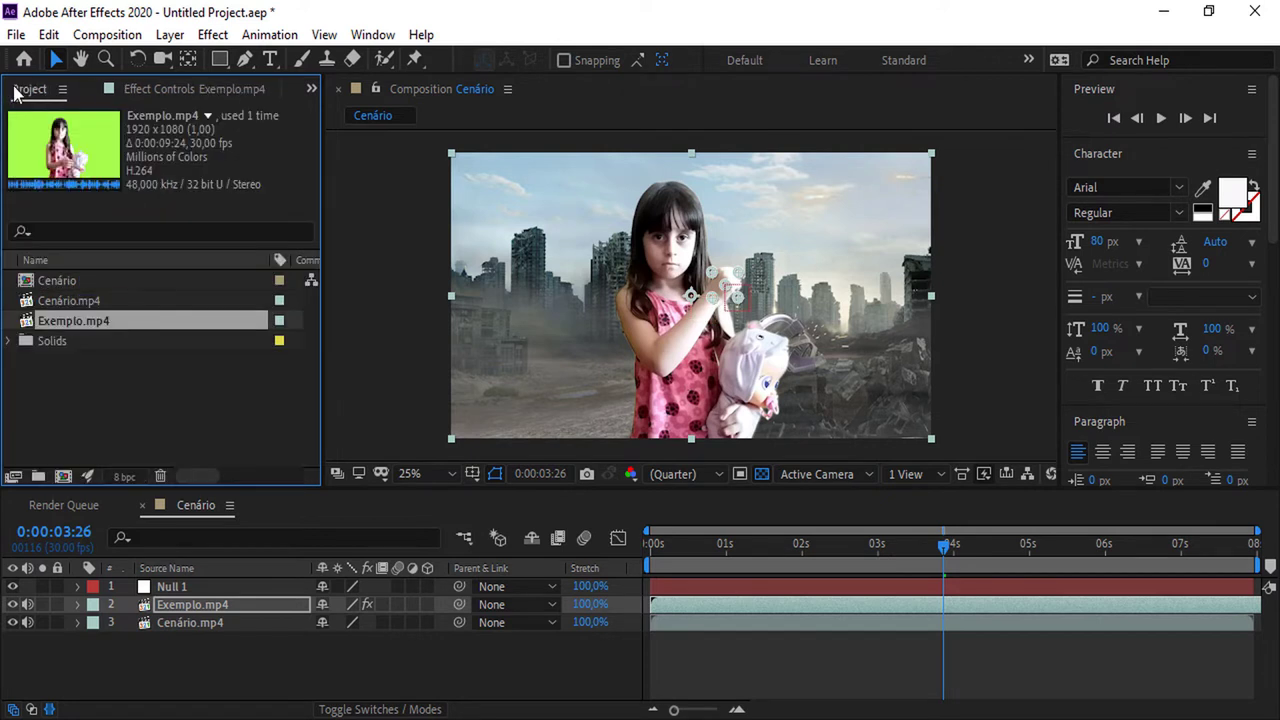
left_click(138, 390)
double_click(140, 400)
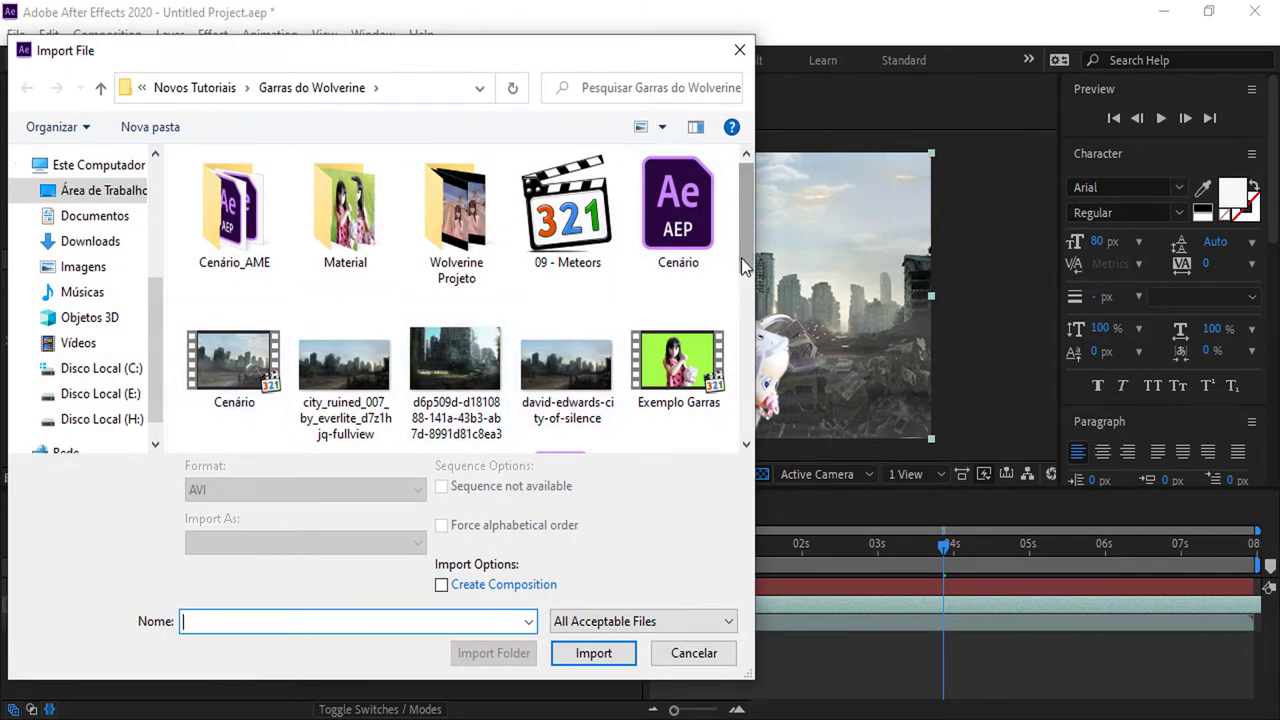
scroll(560, 260, "down", 5)
left_click(349, 206)
double_click(349, 206)
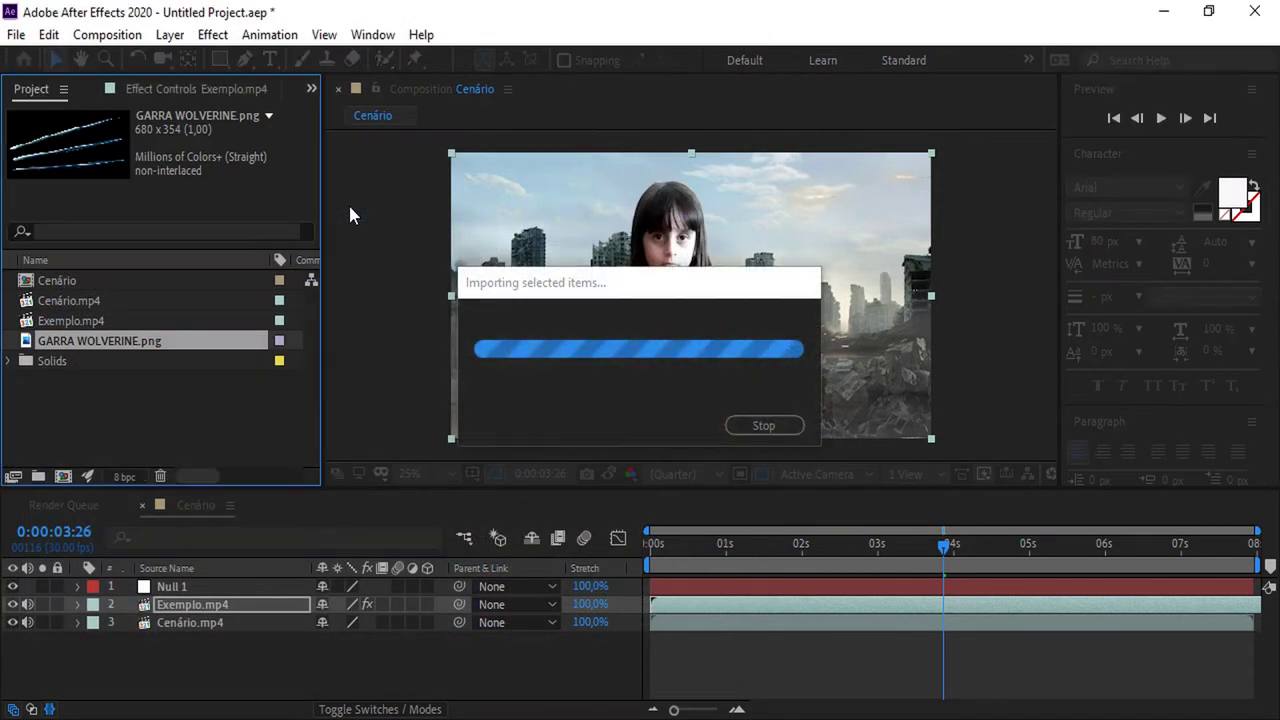
left_click_drag(98, 347, 756, 300)
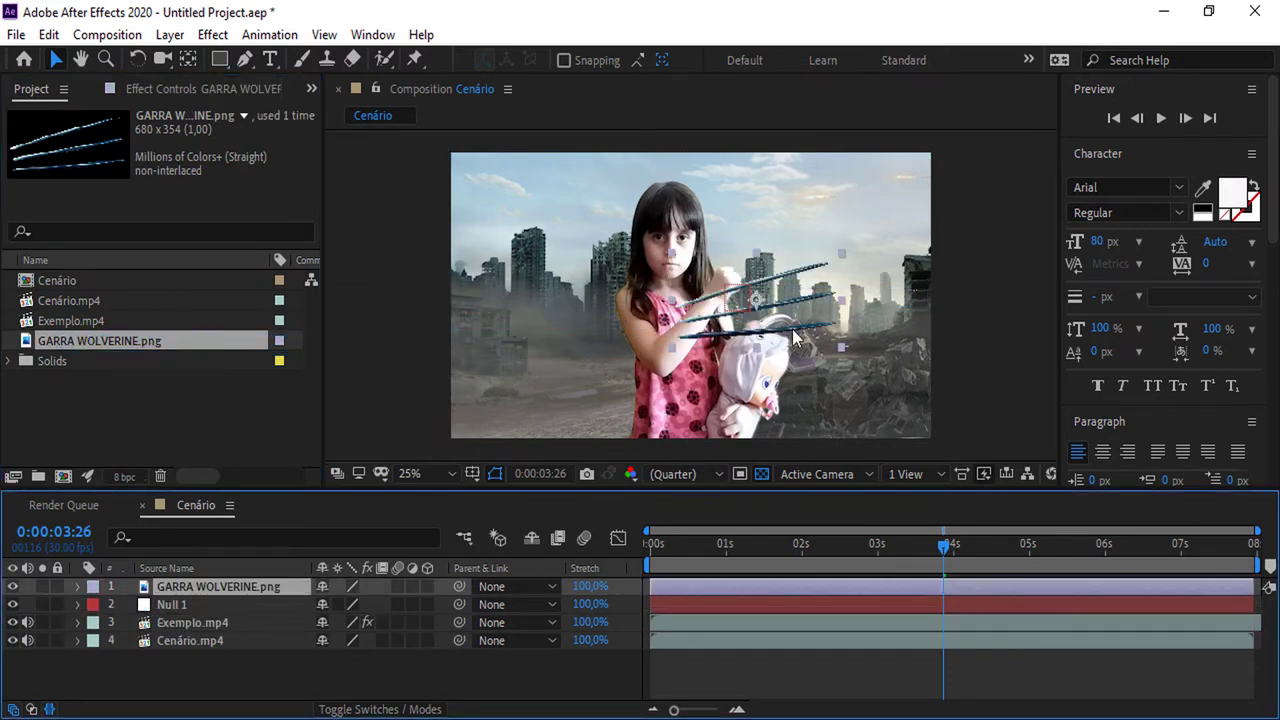
At 50% view, rotate the claws image to angle upward from the girl's fist.
key("period")
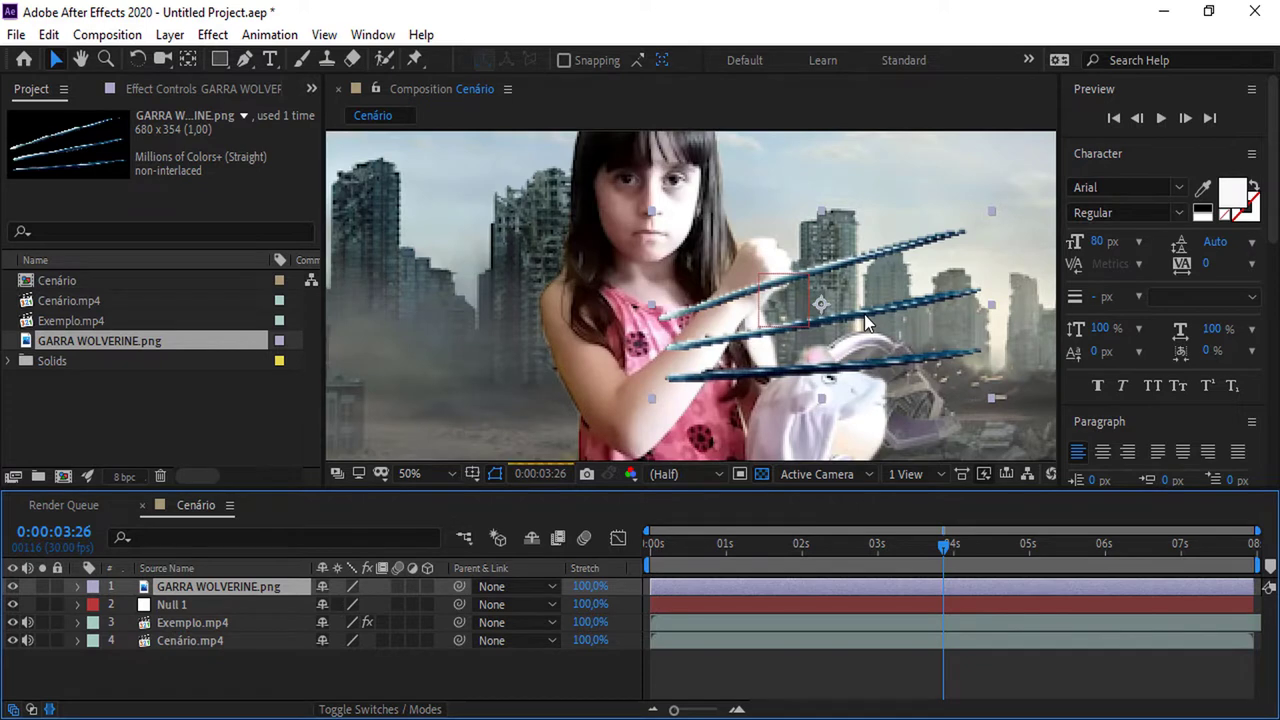
left_click_drag(866, 323, 810, 270)
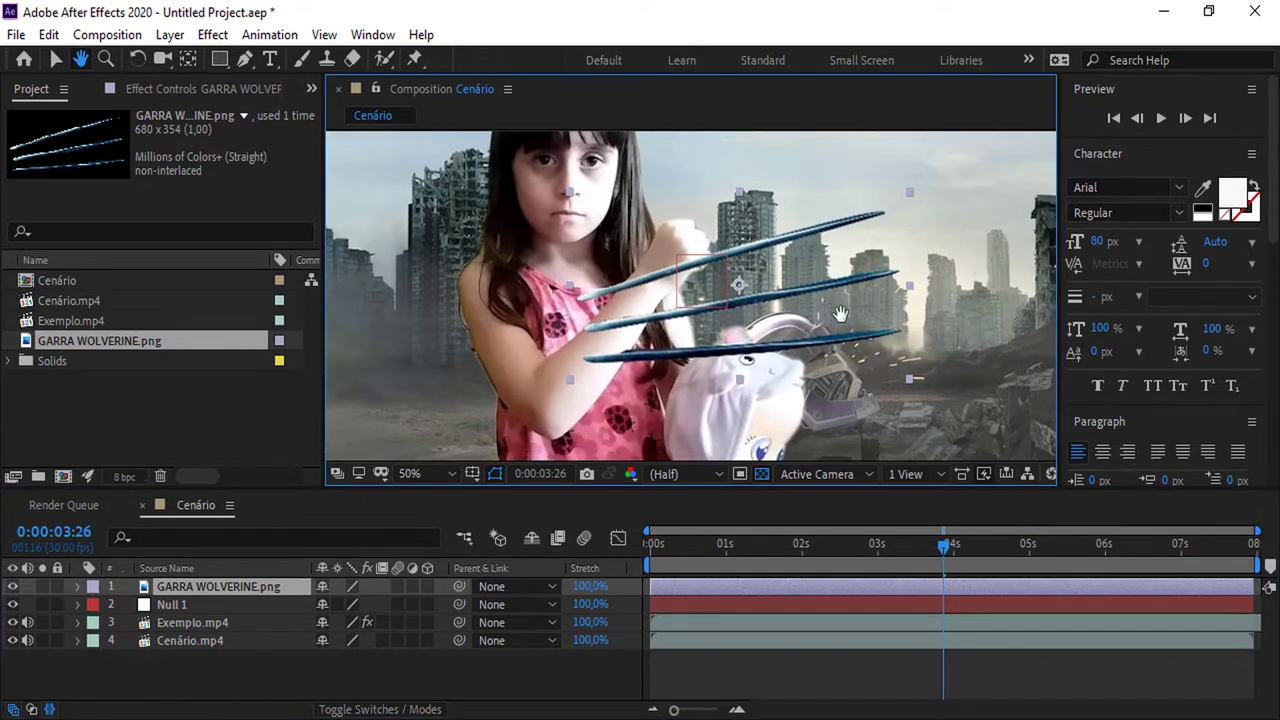
key("v")
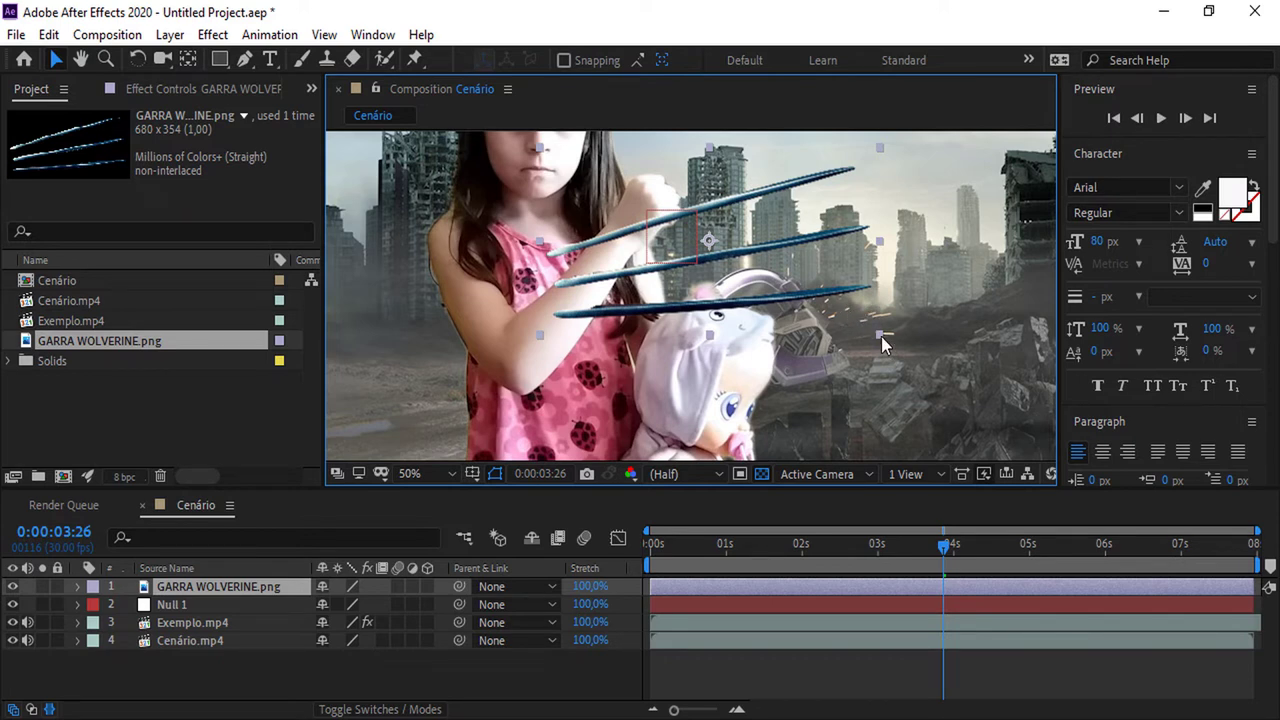
left_click(138, 60)
mouse_move(866, 250)
left_mouse_down()
mouse_move(848, 210)
mouse_move(802, 222)
left_mouse_up()
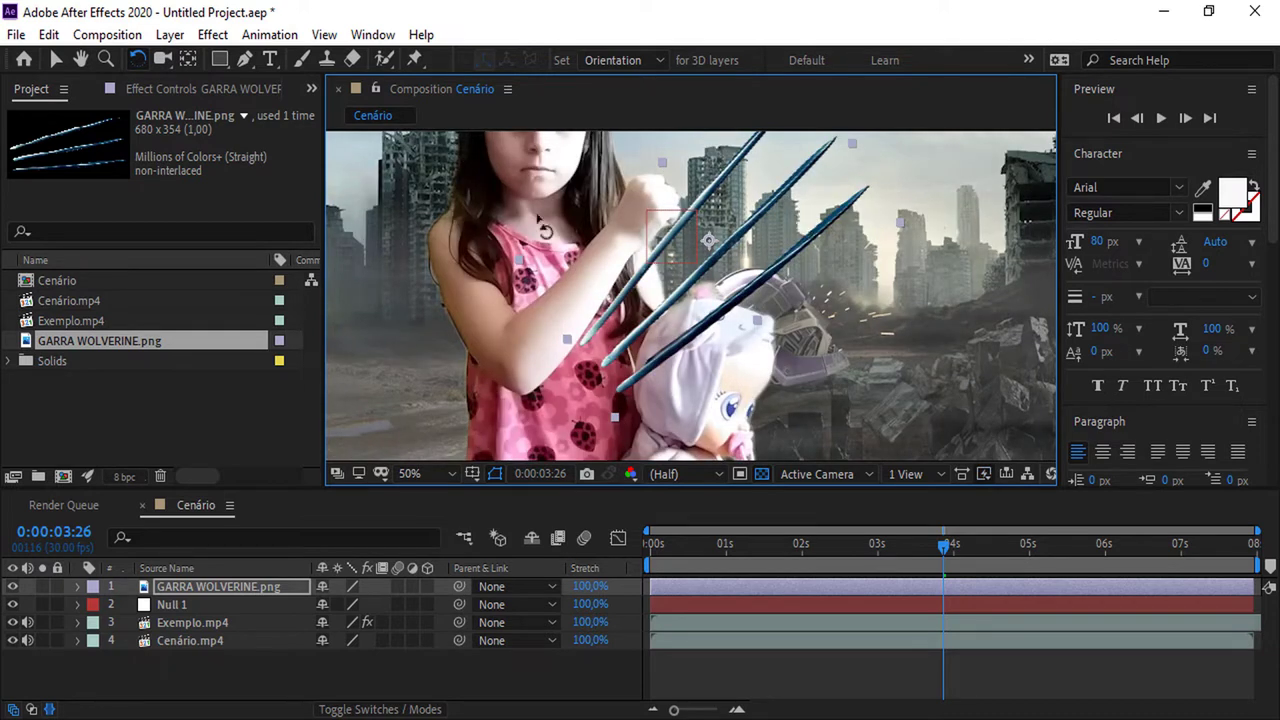
left_click(56, 60)
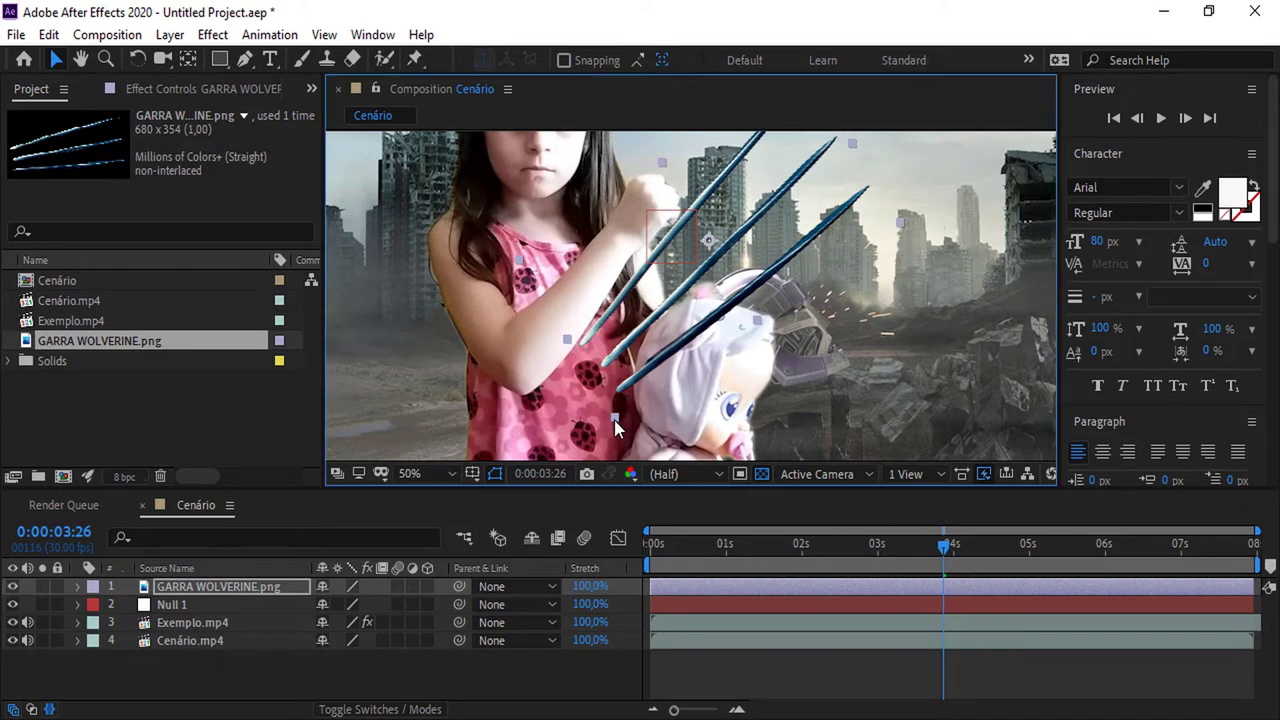
Shrink the claws and move them onto the girl's knuckles.
left_click_drag(615, 422, 625, 378)
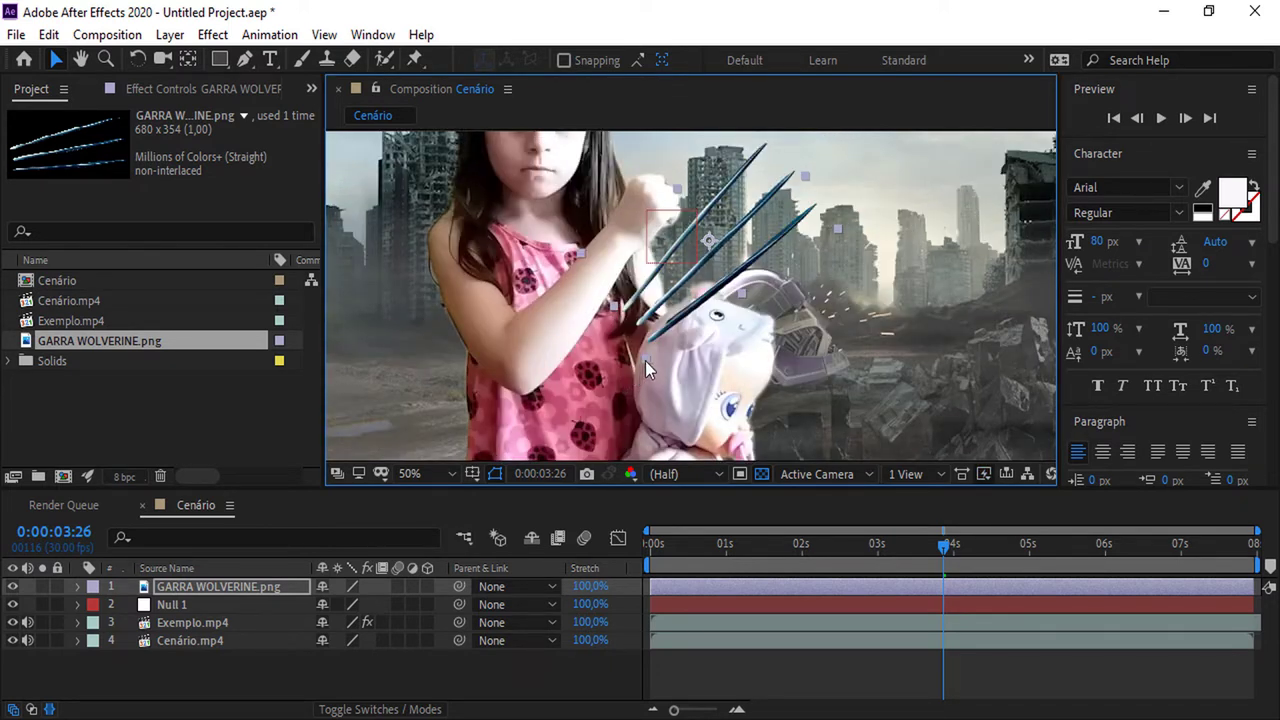
key("F2")
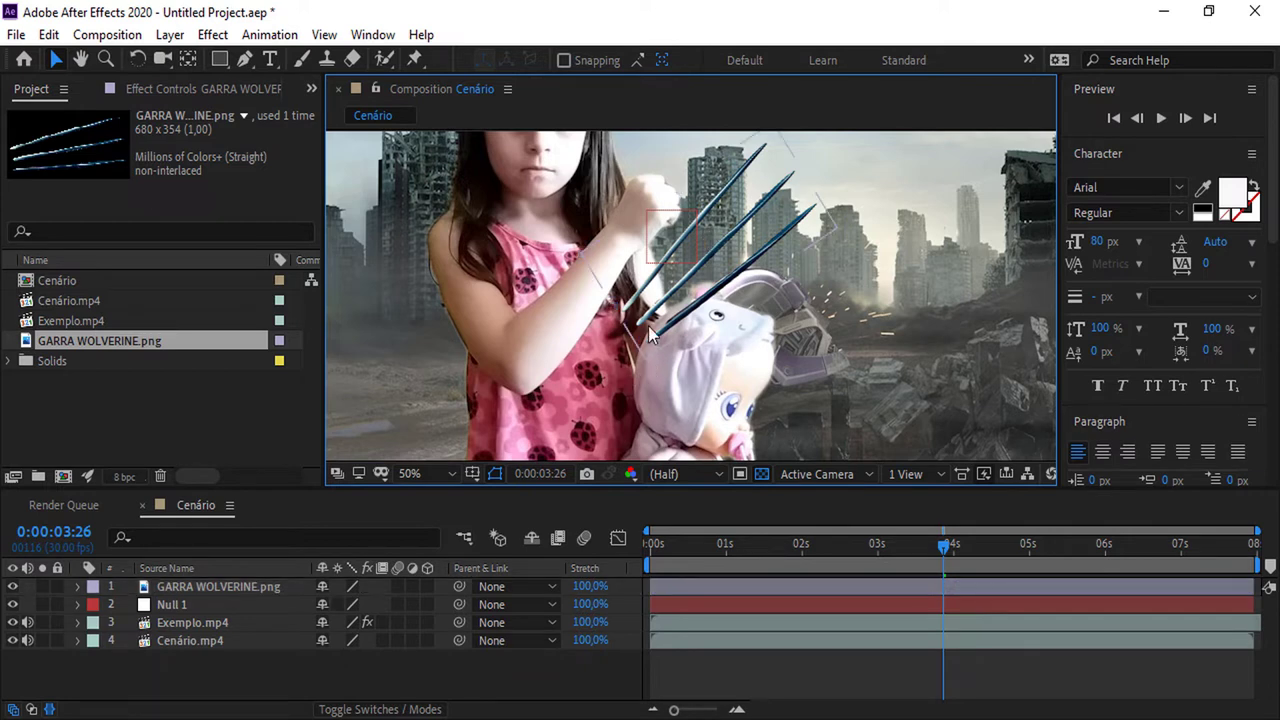
left_click(648, 326)
key("ctrl+z")
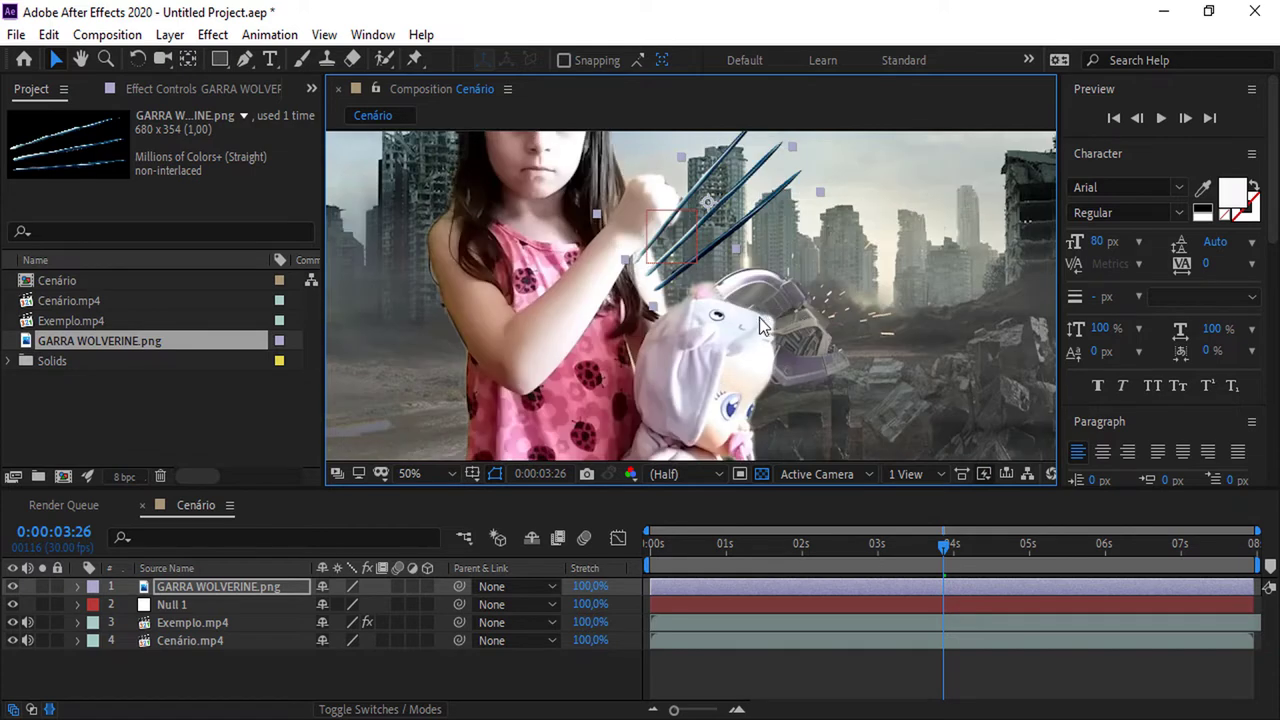
key("h")
left_click_drag(759, 317, 779, 423)
key("v")
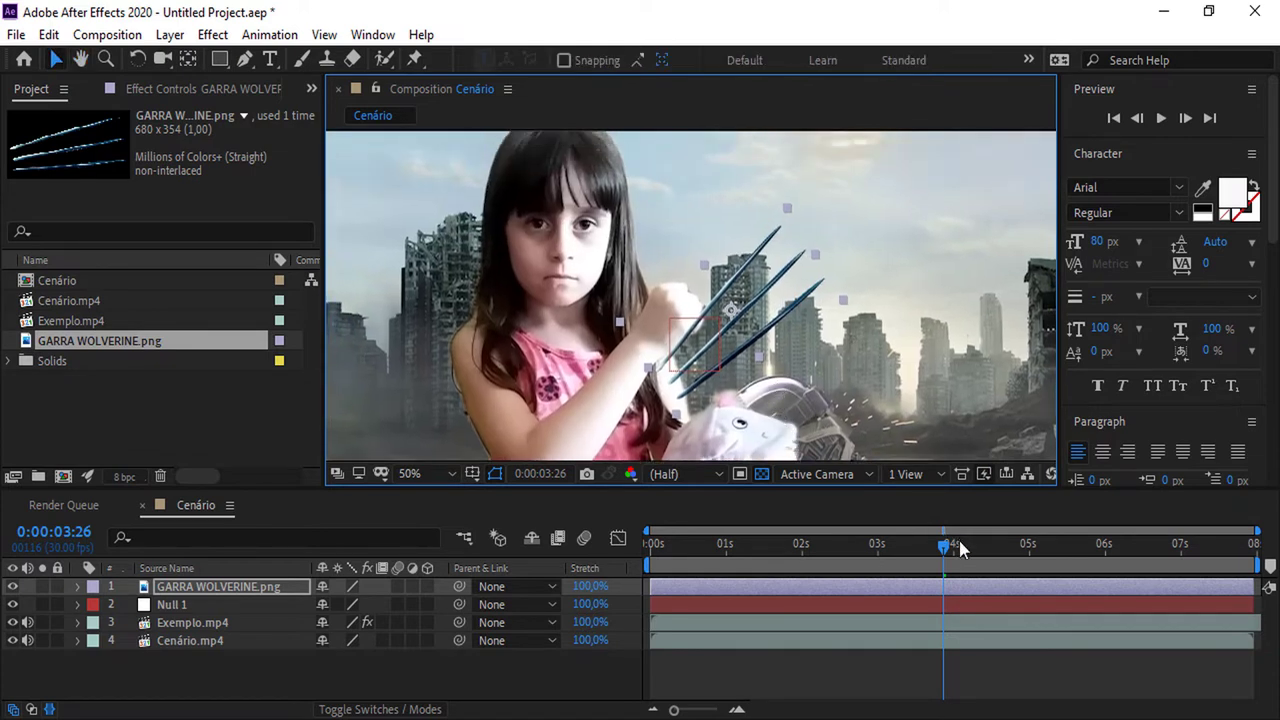
mouse_move(787, 320)
left_mouse_down()
mouse_move(748, 277)
mouse_move(755, 260)
mouse_move(728, 265)
left_mouse_up()
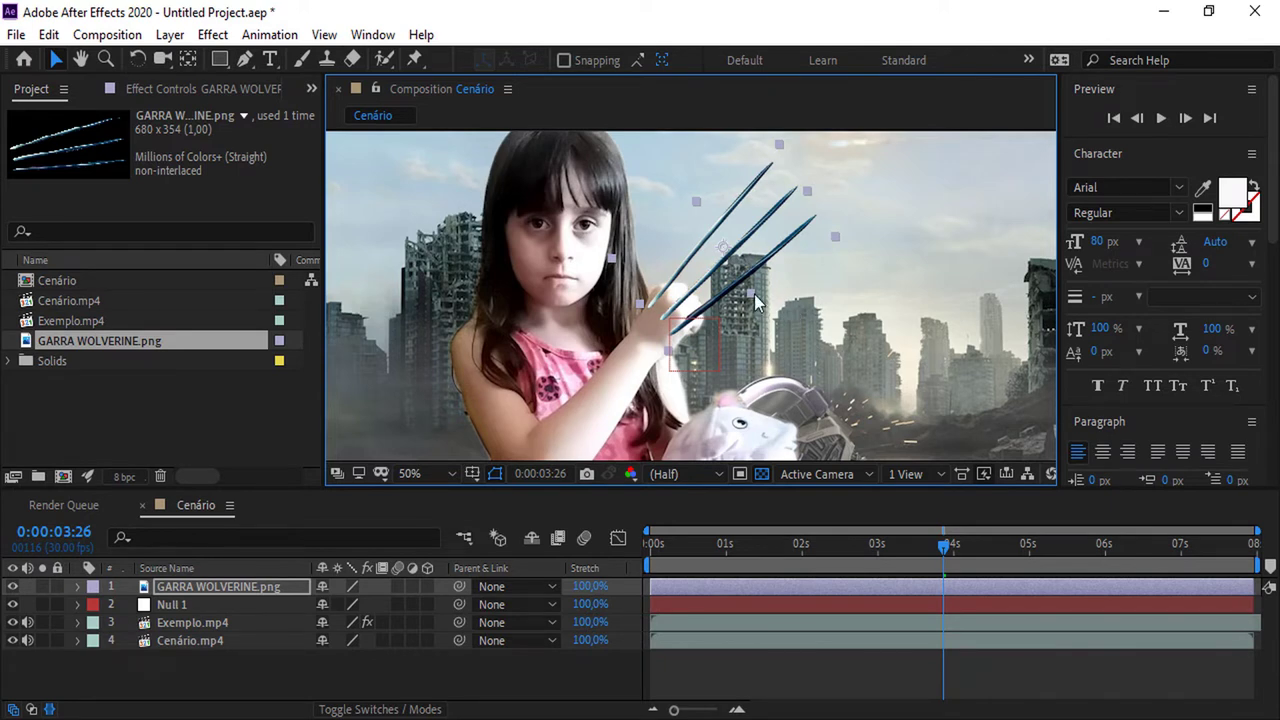
mouse_move(752, 294)
left_mouse_down()
mouse_move(686, 213)
mouse_move(749, 292)
left_mouse_up()
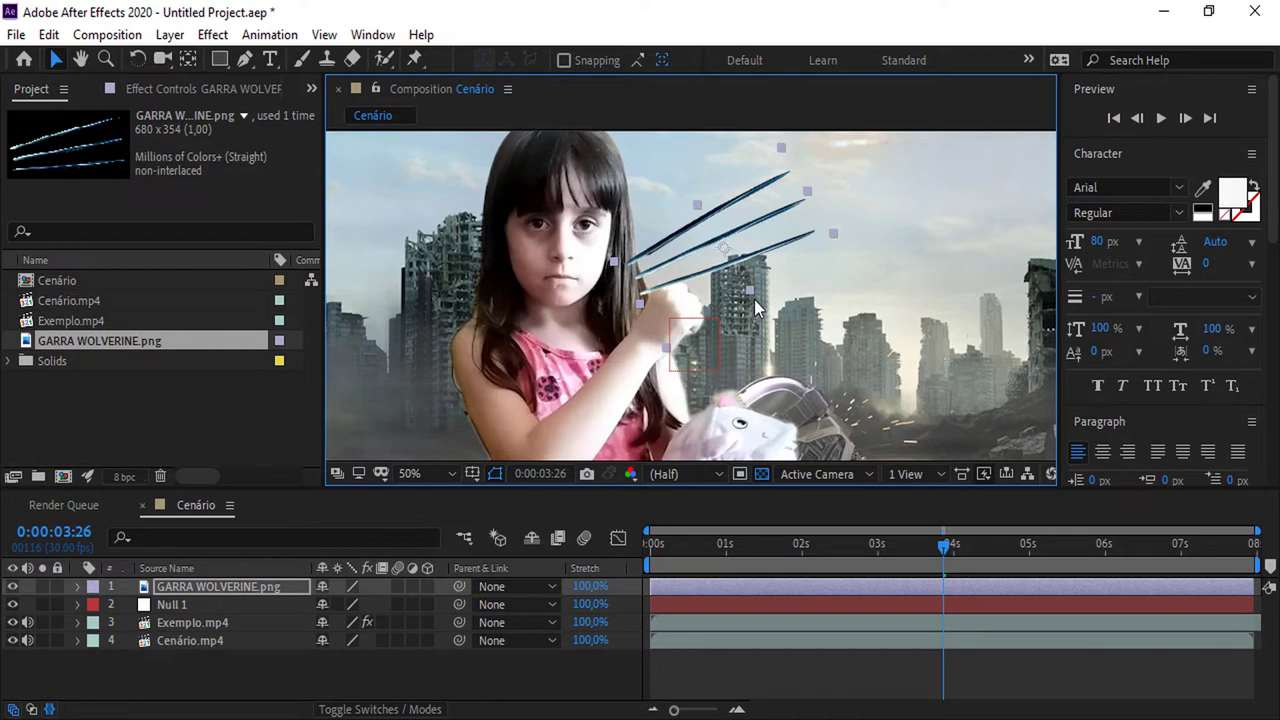
Rotate the claws counterclockwise to a steeper angle and check the full composition.
left_click(139, 60)
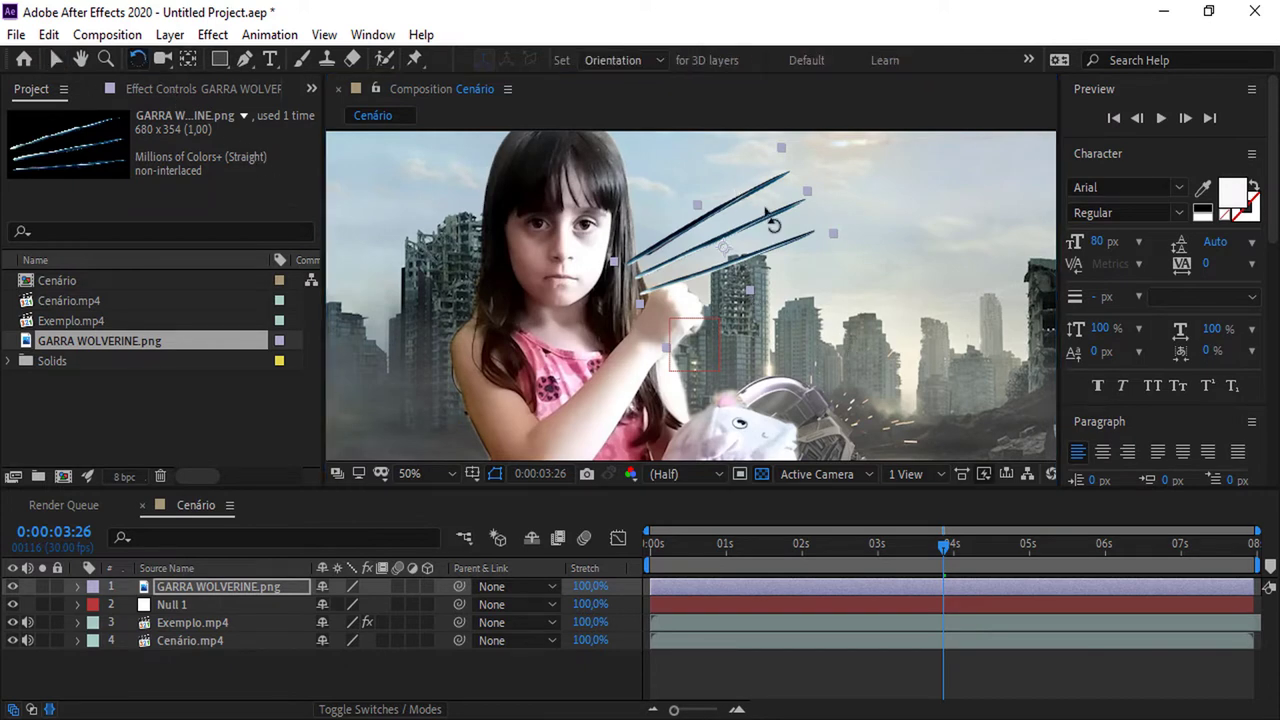
left_click_drag(773, 224, 766, 212)
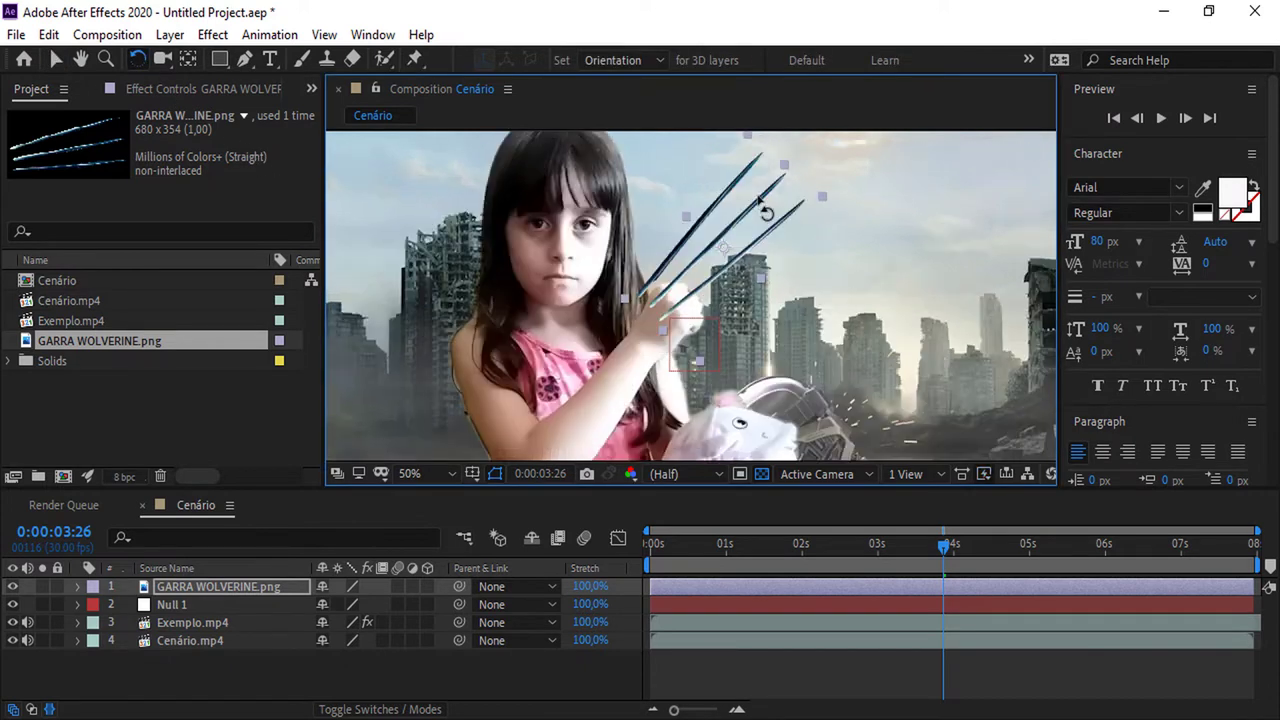
left_click_drag(766, 212, 752, 213)
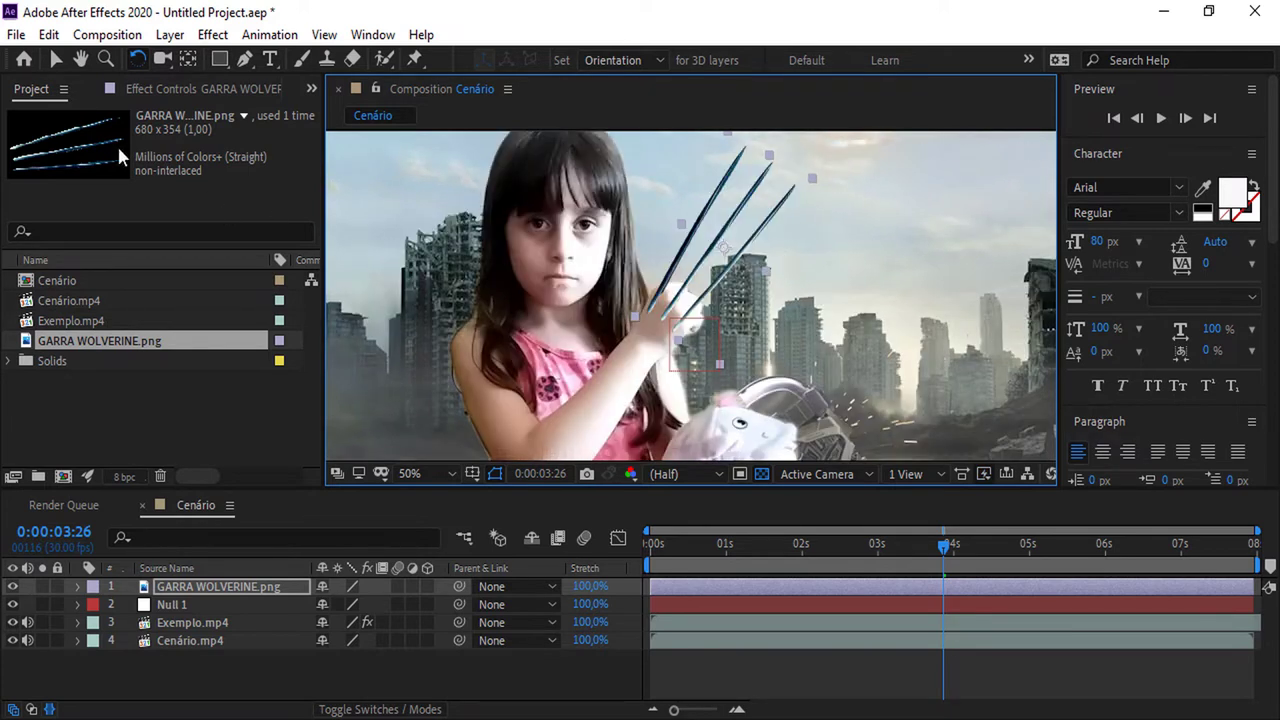
left_click(56, 59)
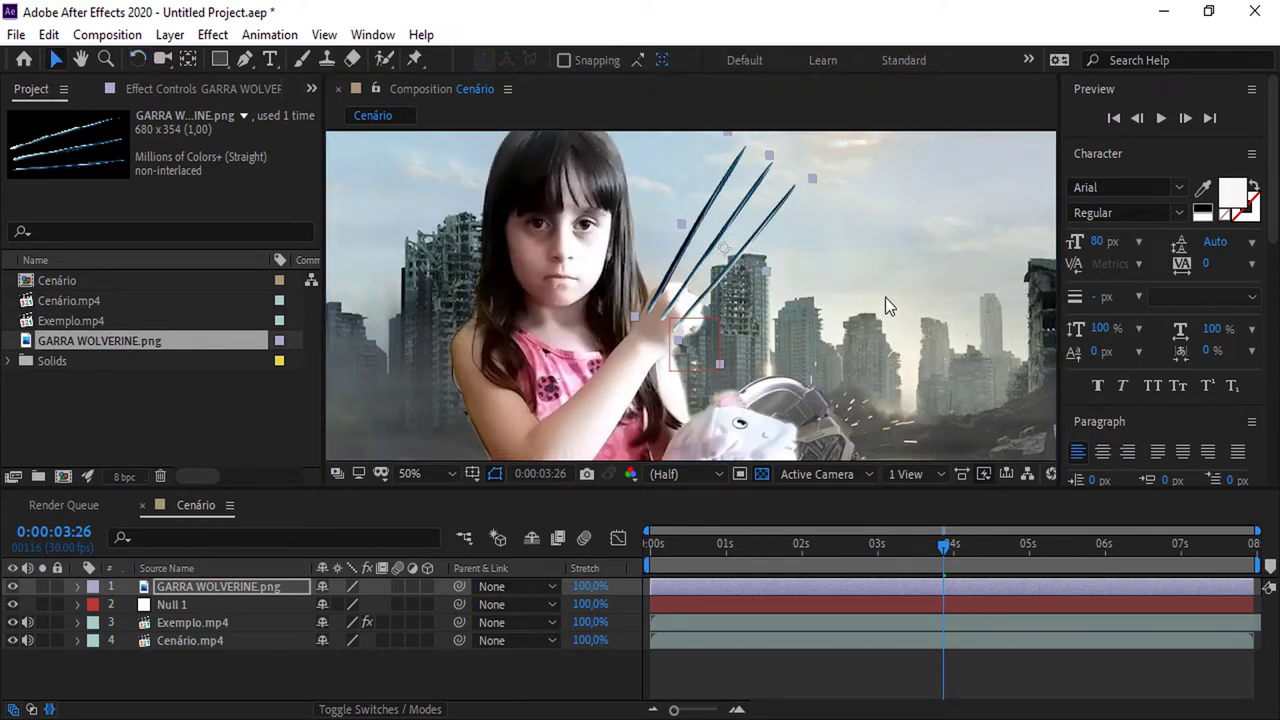
key("comma")
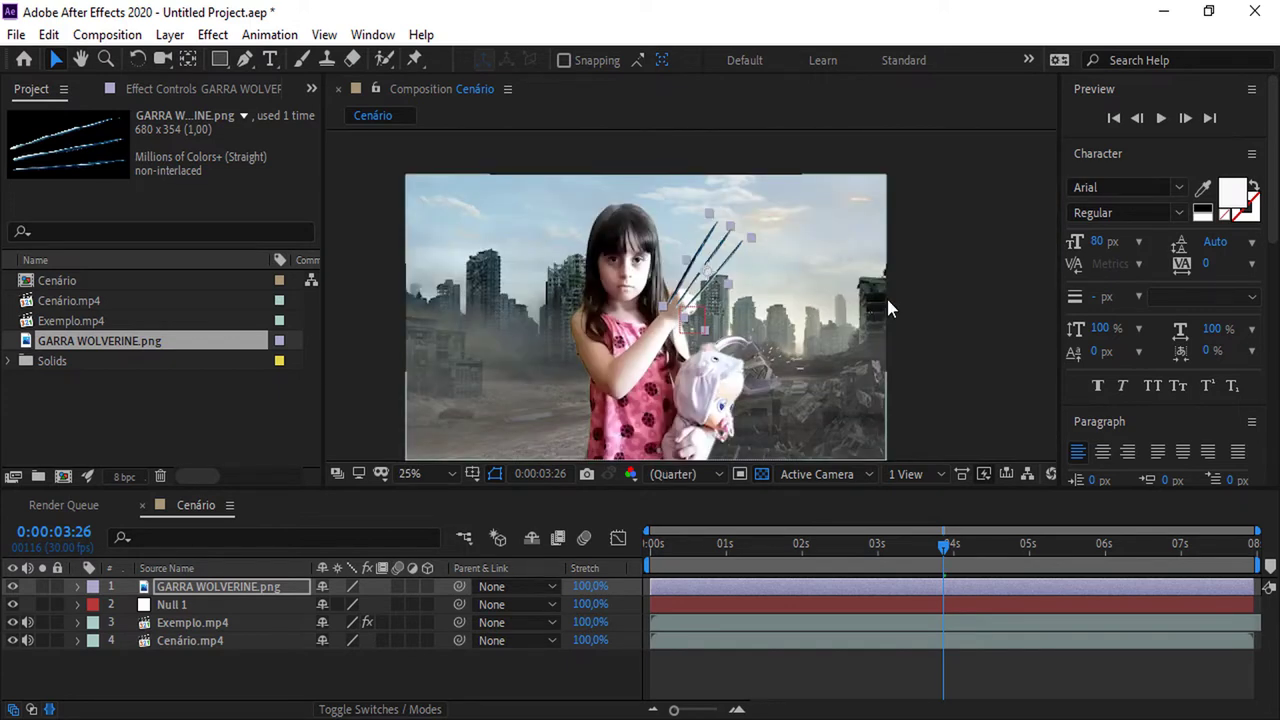
key("period")
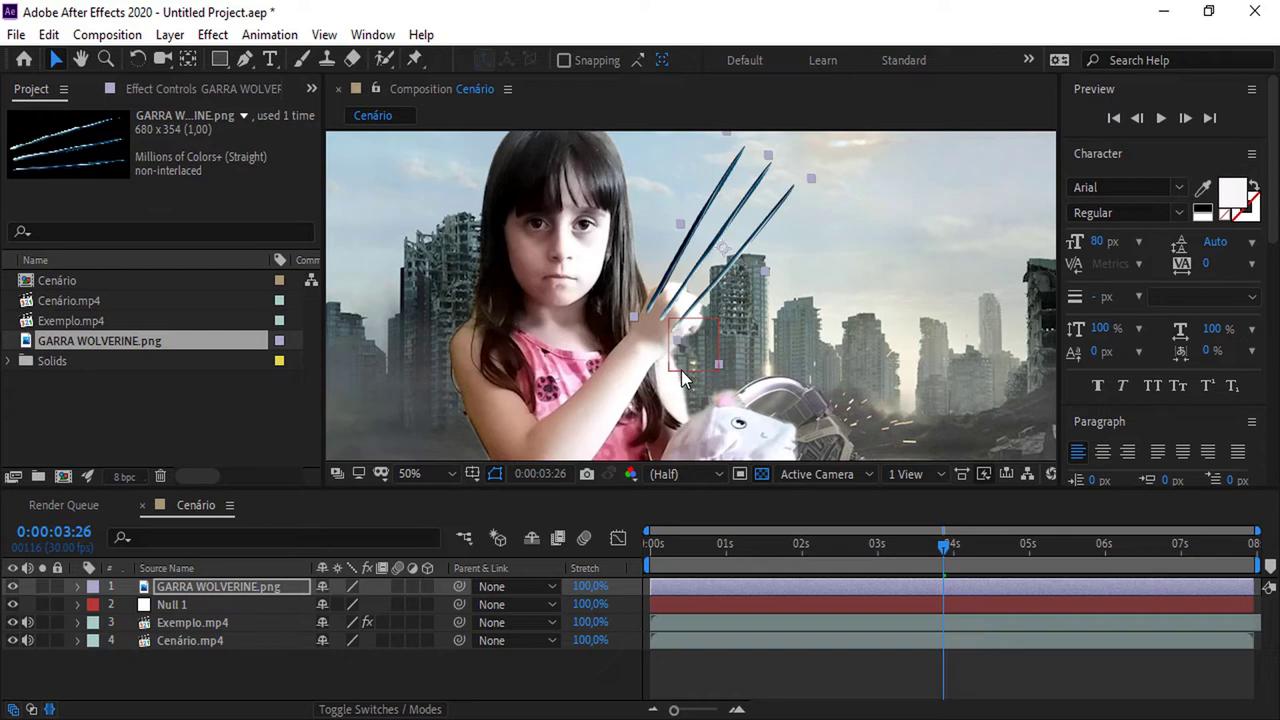
Make the claws layer 3D and drag its anchor point down to the claws' base.
left_click(427, 586)
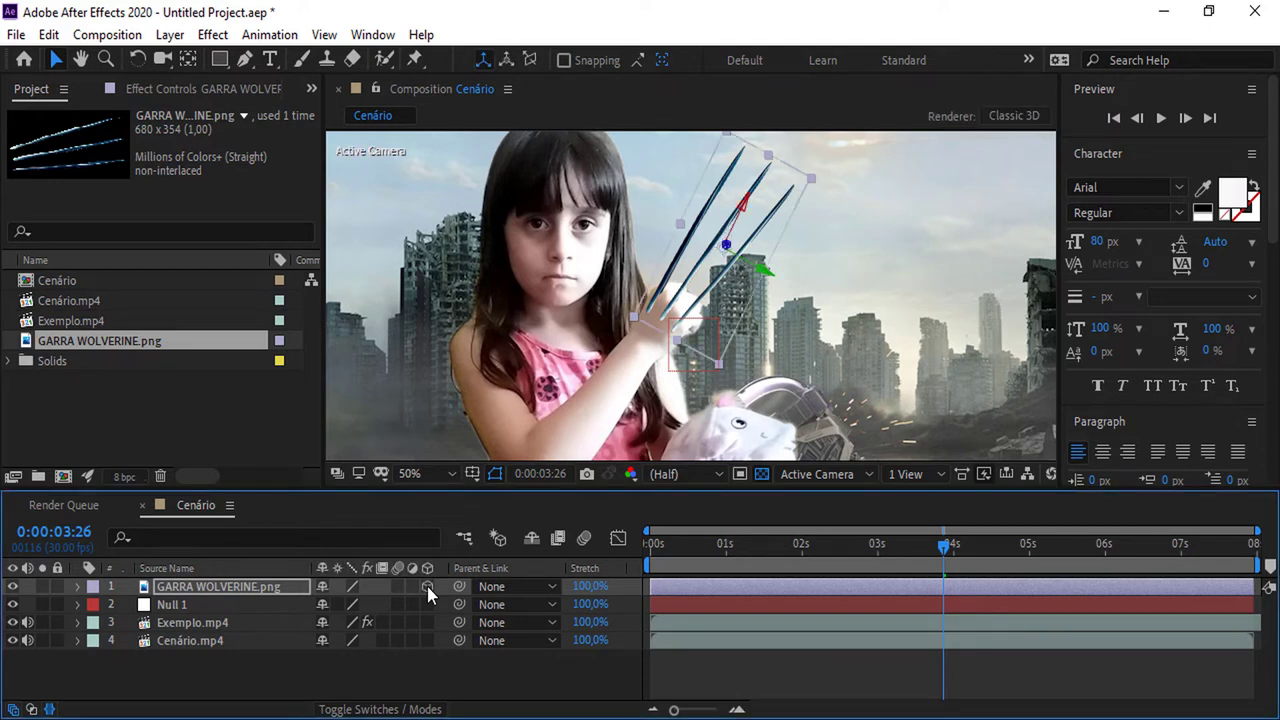
left_click(187, 60)
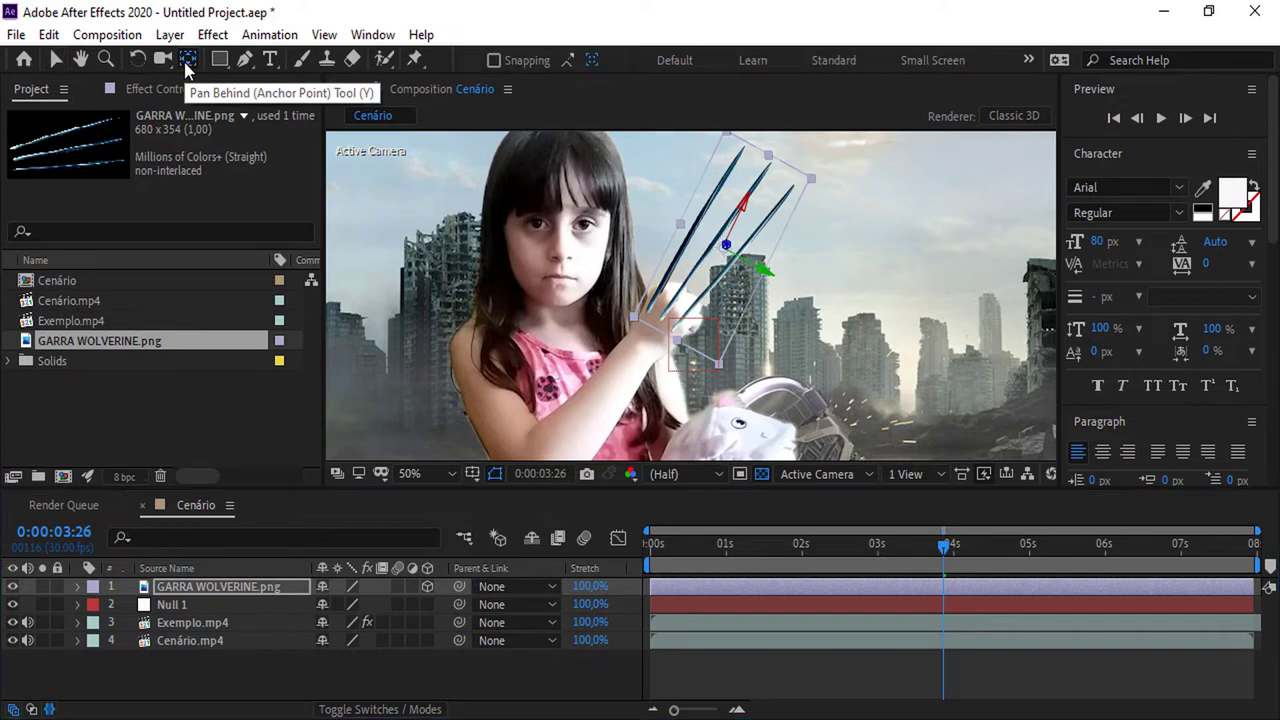
key("period")
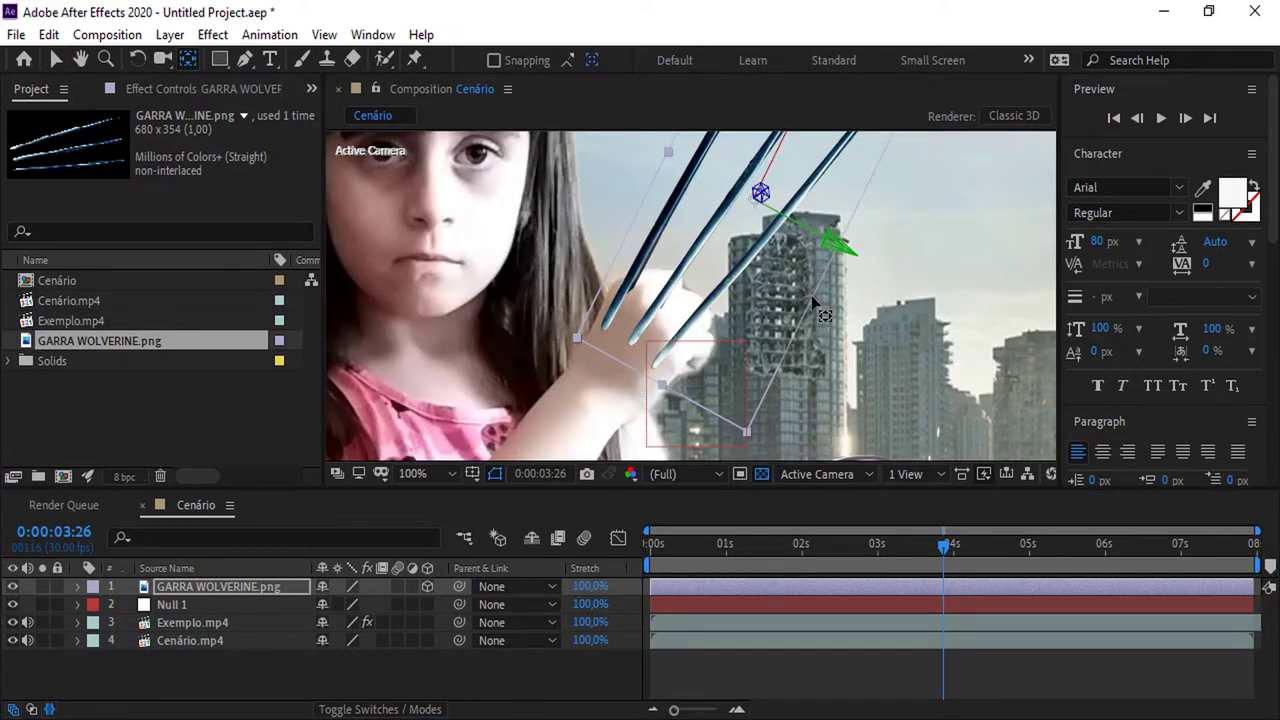
key("h")
left_click_drag(811, 348, 796, 306)
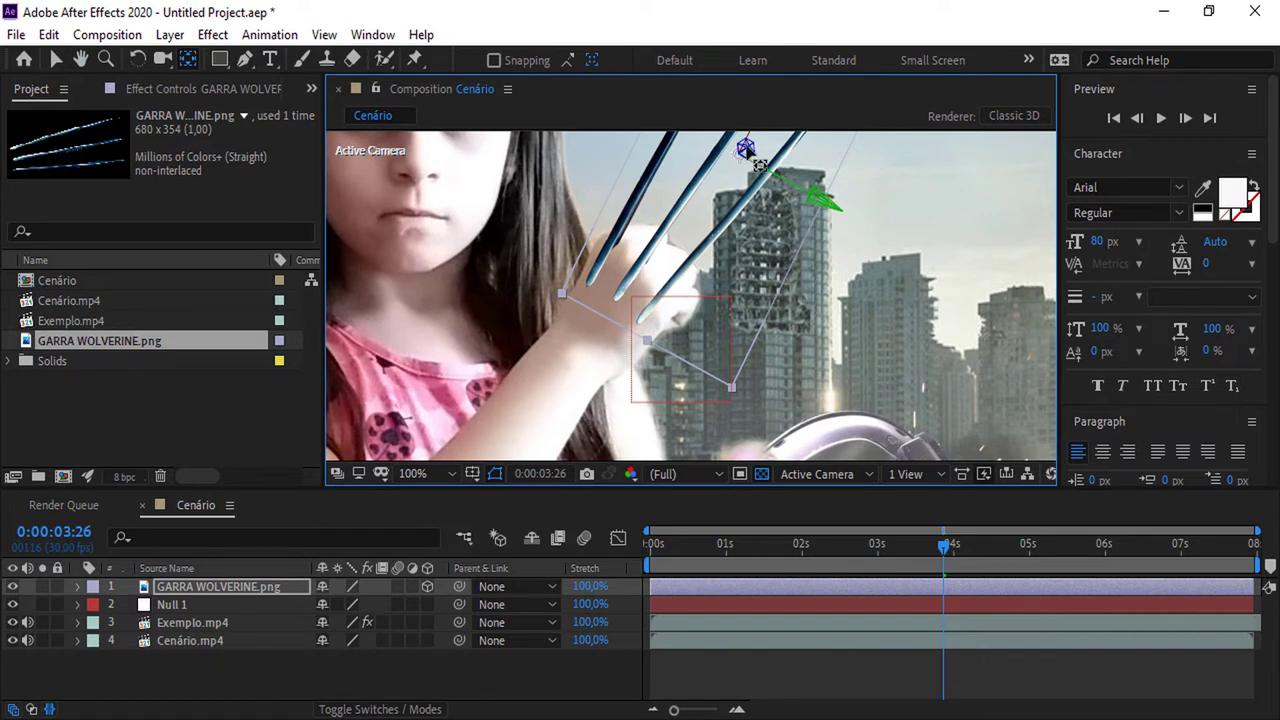
left_click_drag(750, 153, 617, 305)
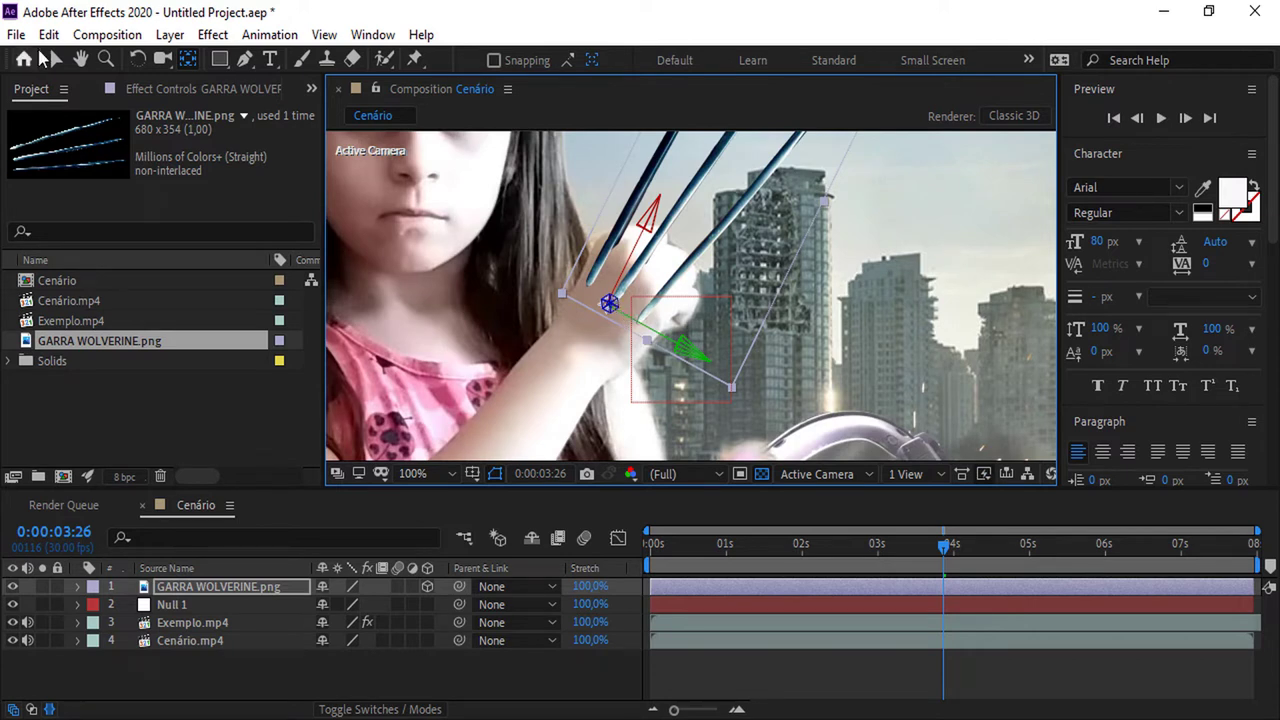
left_click(55, 59)
scroll(854, 245, "down", 2)
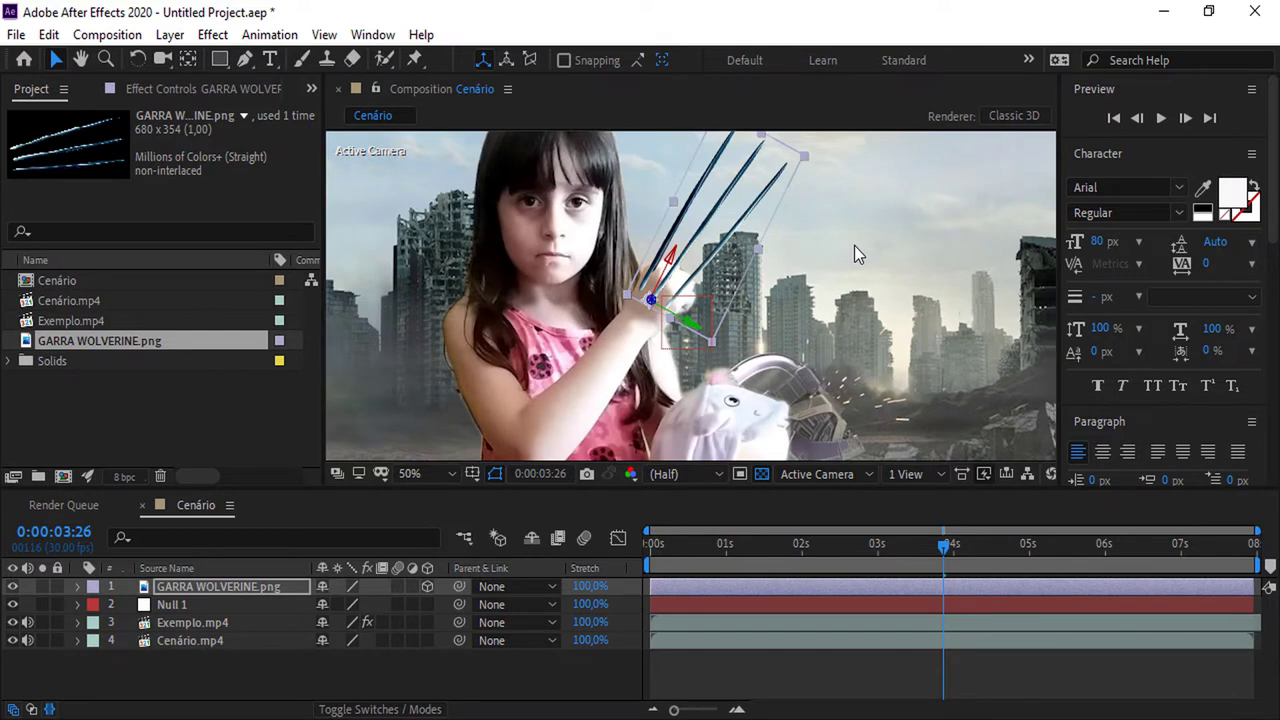
scroll(854, 243, "down", 2)
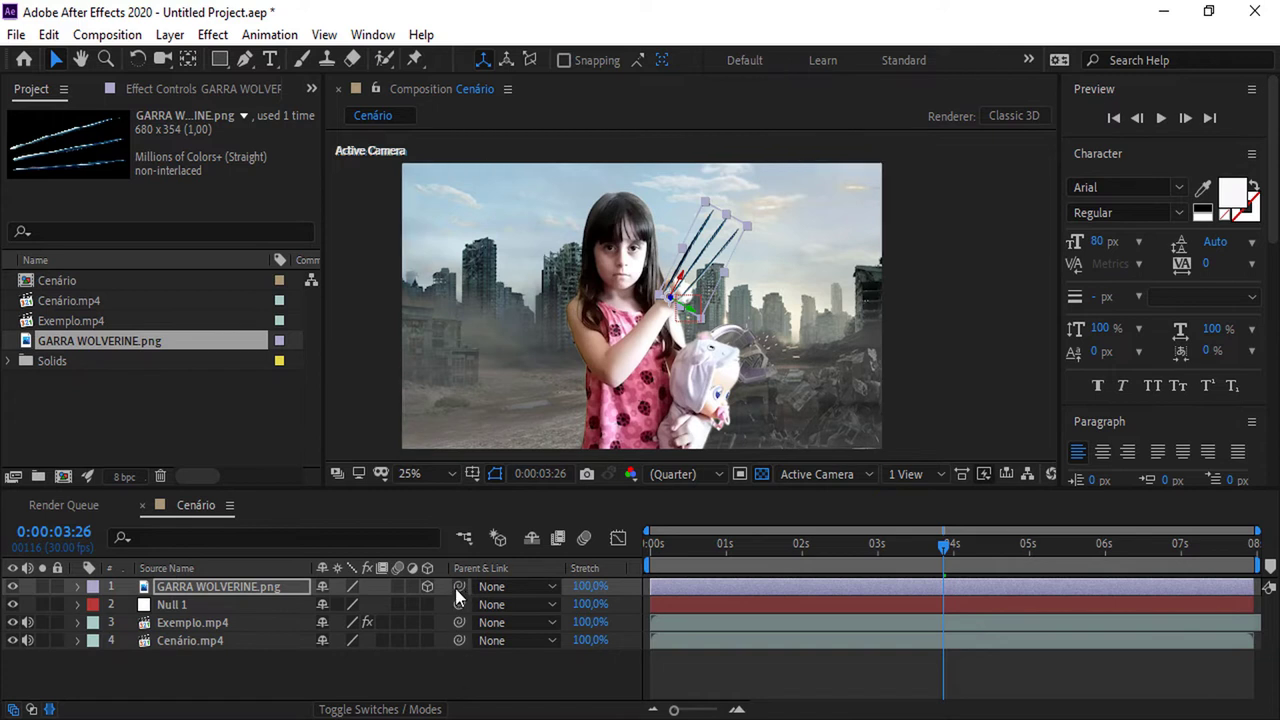
Parent the claws to Null 1, preview the tracking, and go to frame 0:00:06:07.
left_click_drag(459, 588, 218, 604)
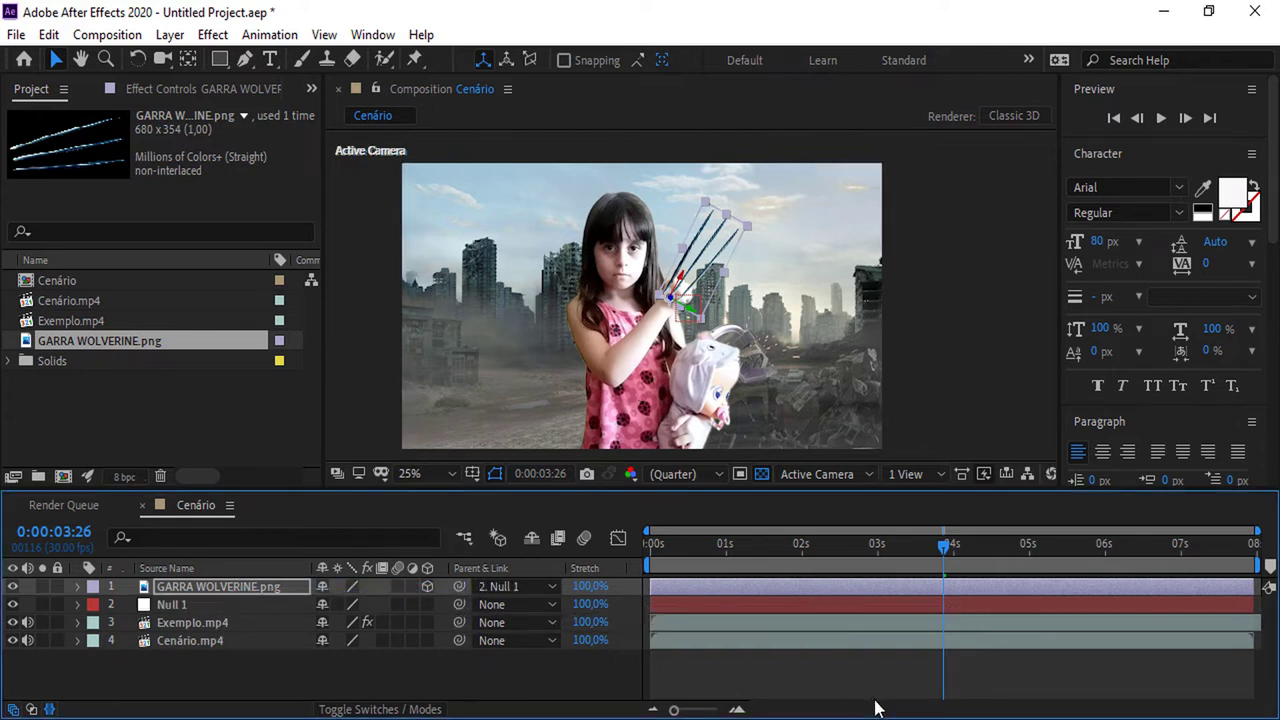
left_click_drag(947, 553, 952, 548)
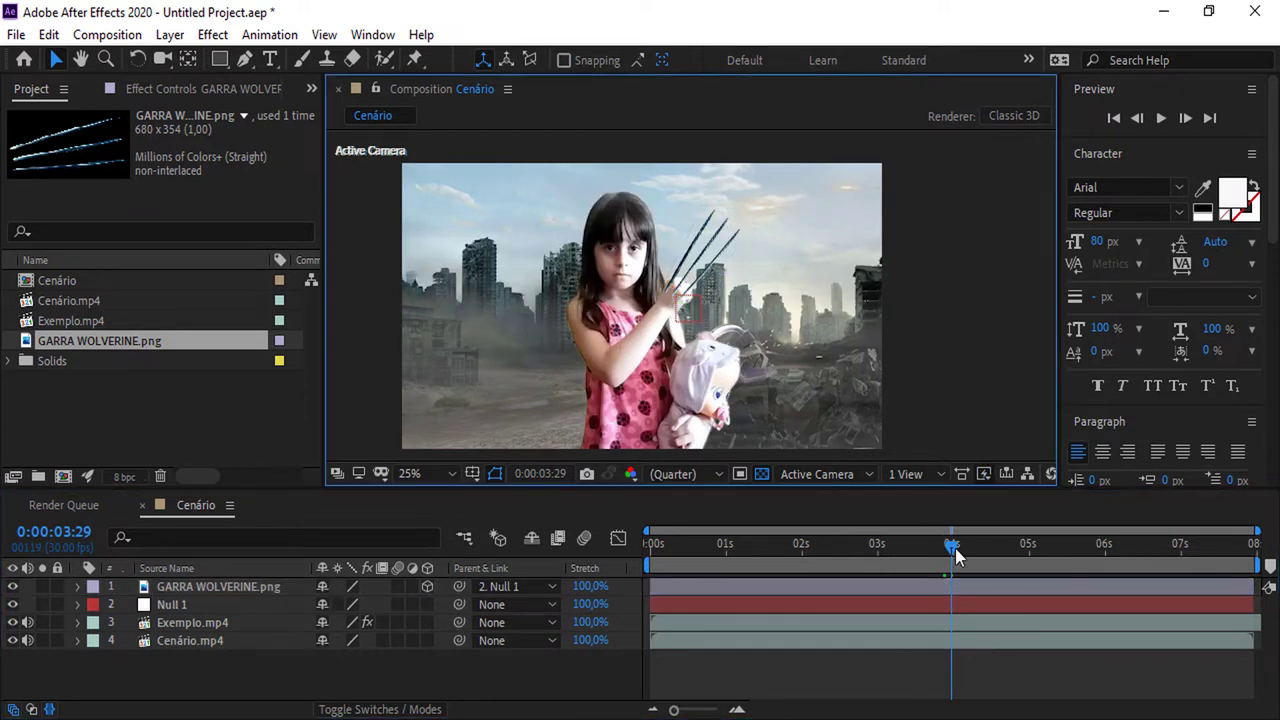
mouse_move(951, 548)
left_mouse_down()
mouse_move(976, 550)
mouse_move(957, 550)
left_mouse_up()
left_click(1160, 119)
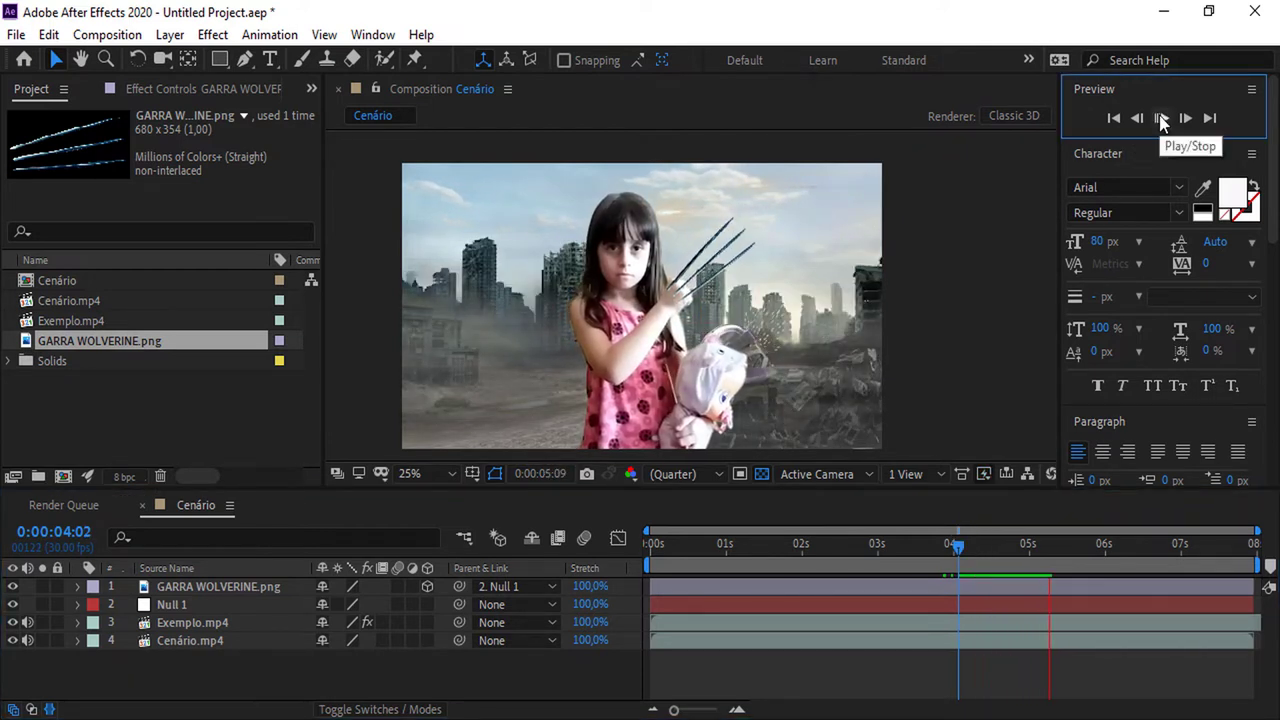
left_click(1161, 119)
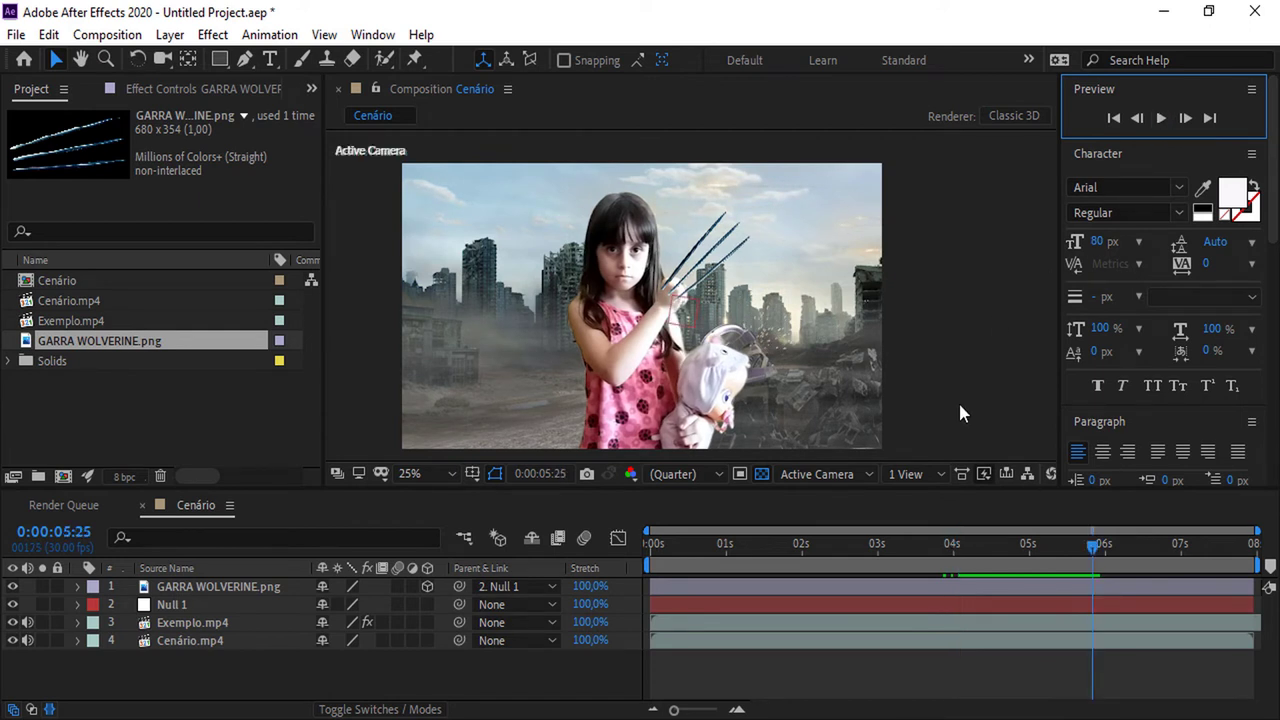
left_click_drag(1094, 546, 1121, 549)
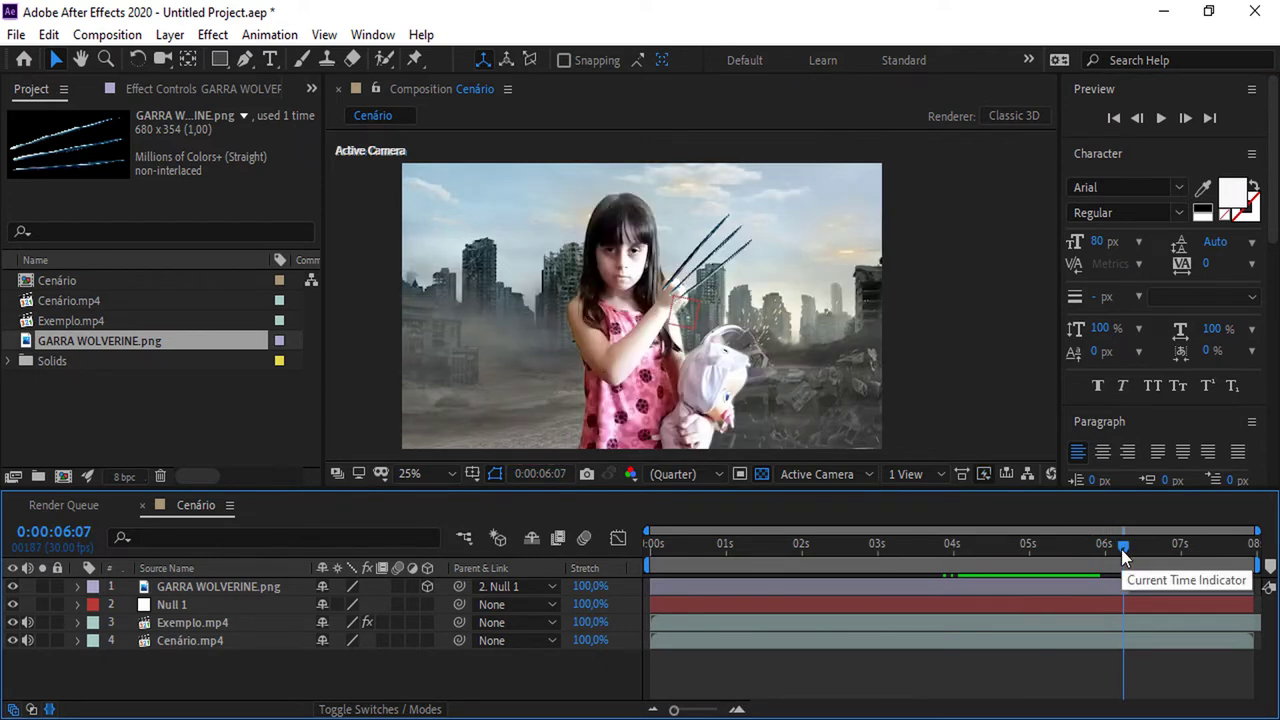
Turn off 3D on the claws, tilt them slightly up-left, and nudge them right onto the knuckles.
left_click(724, 248)
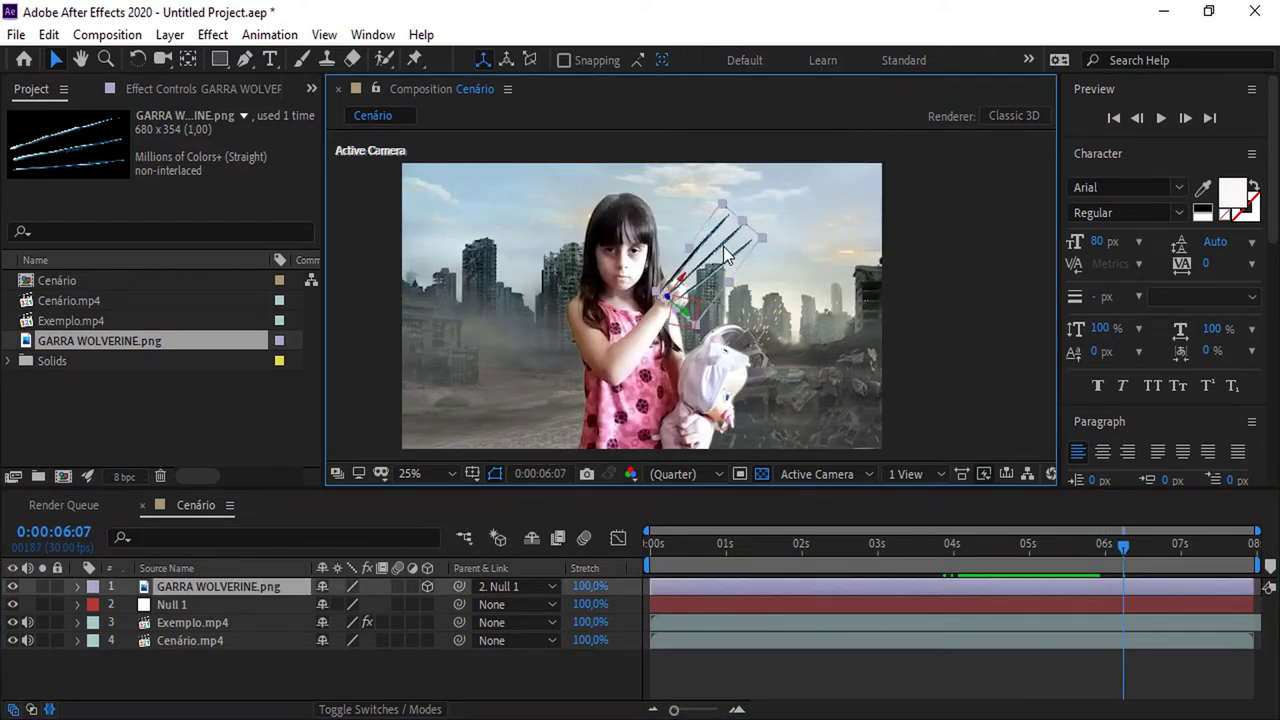
scroll(760, 285, "up", 2)
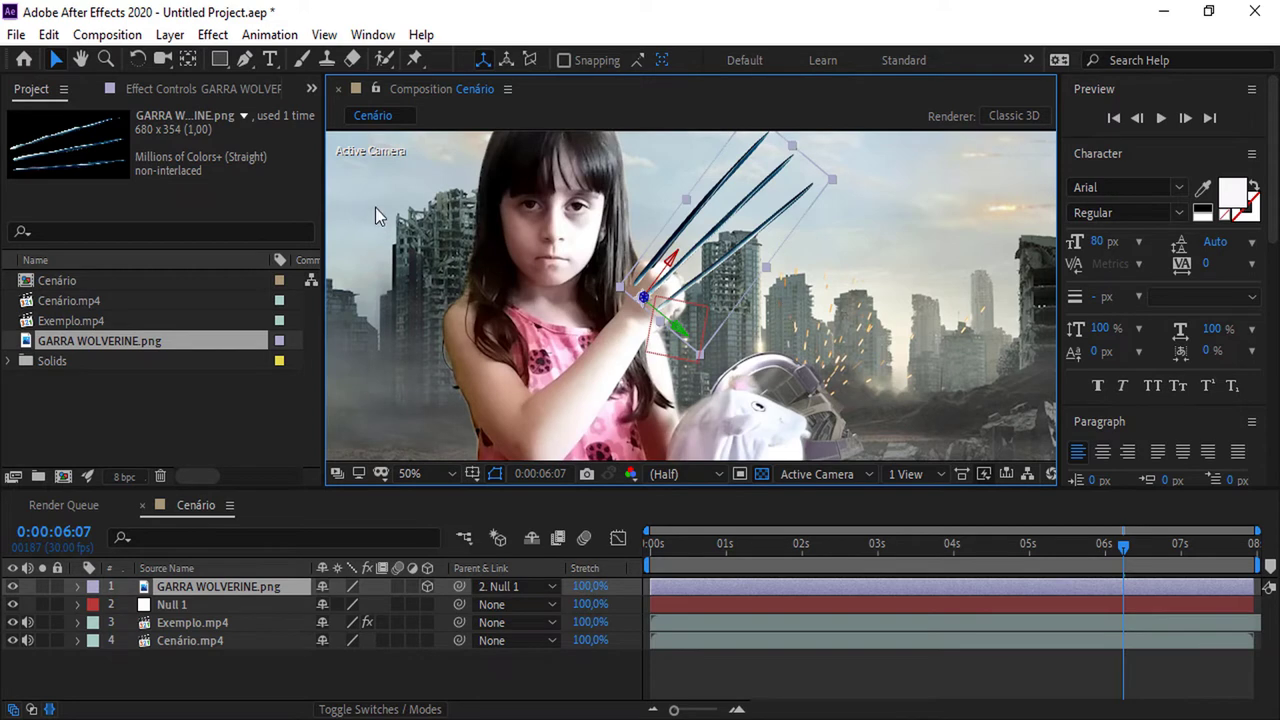
left_click(140, 58)
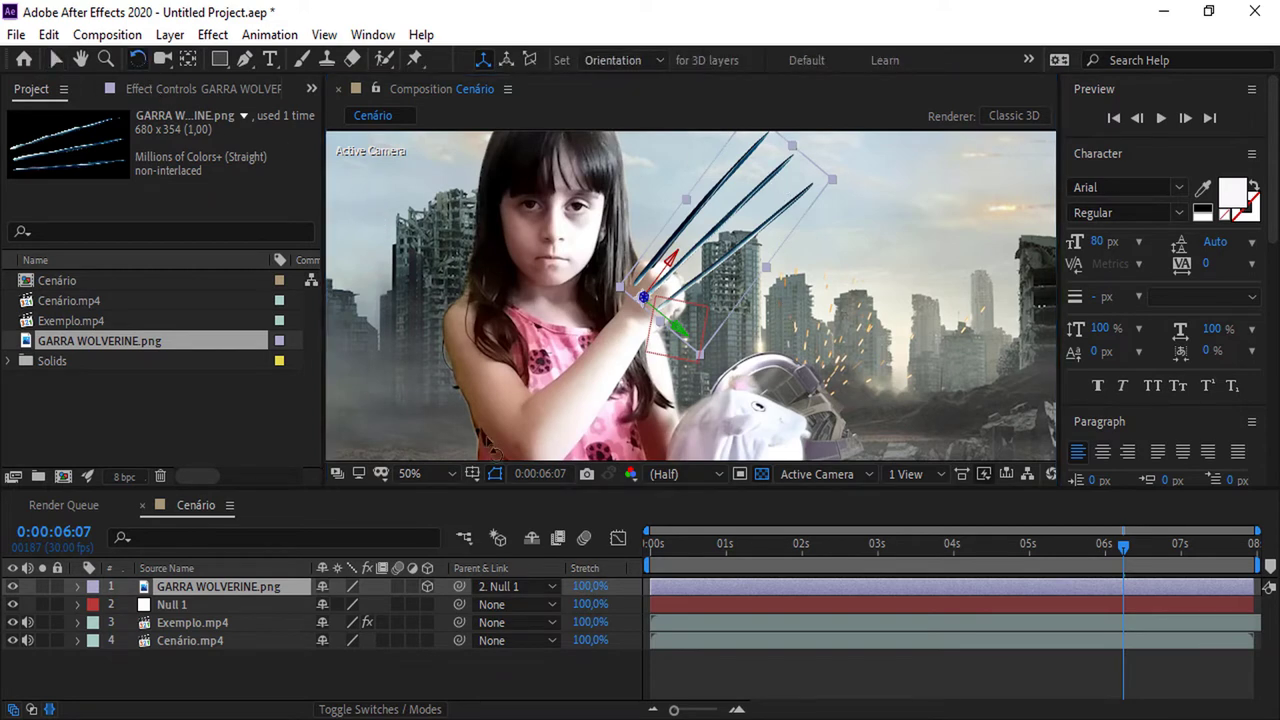
left_click(428, 587)
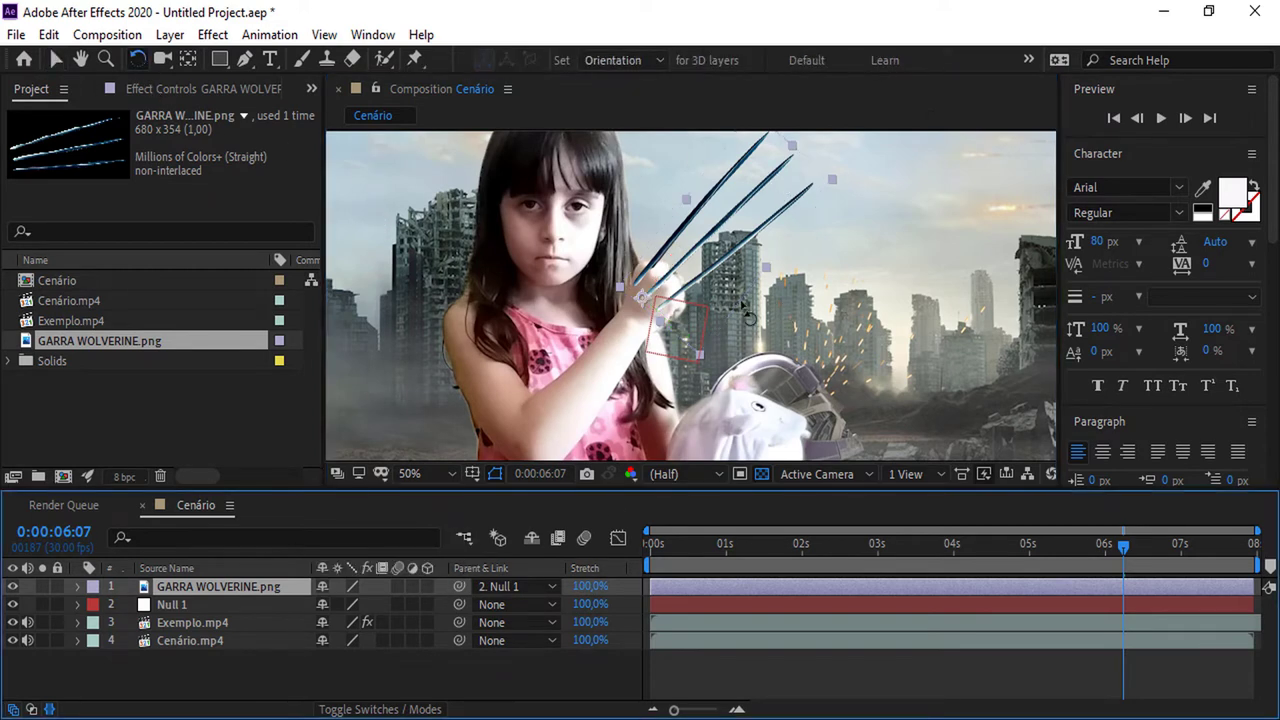
left_click(773, 193)
left_click_drag(773, 193, 764, 183)
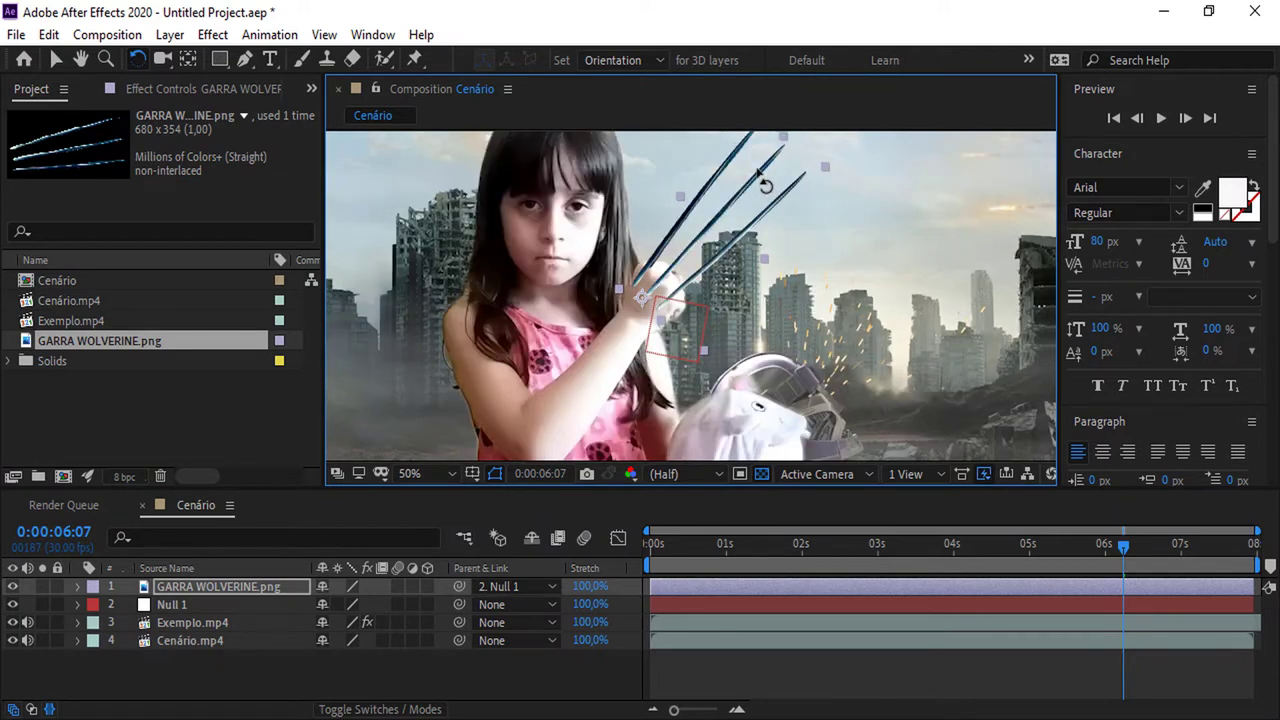
left_click_drag(764, 183, 760, 172)
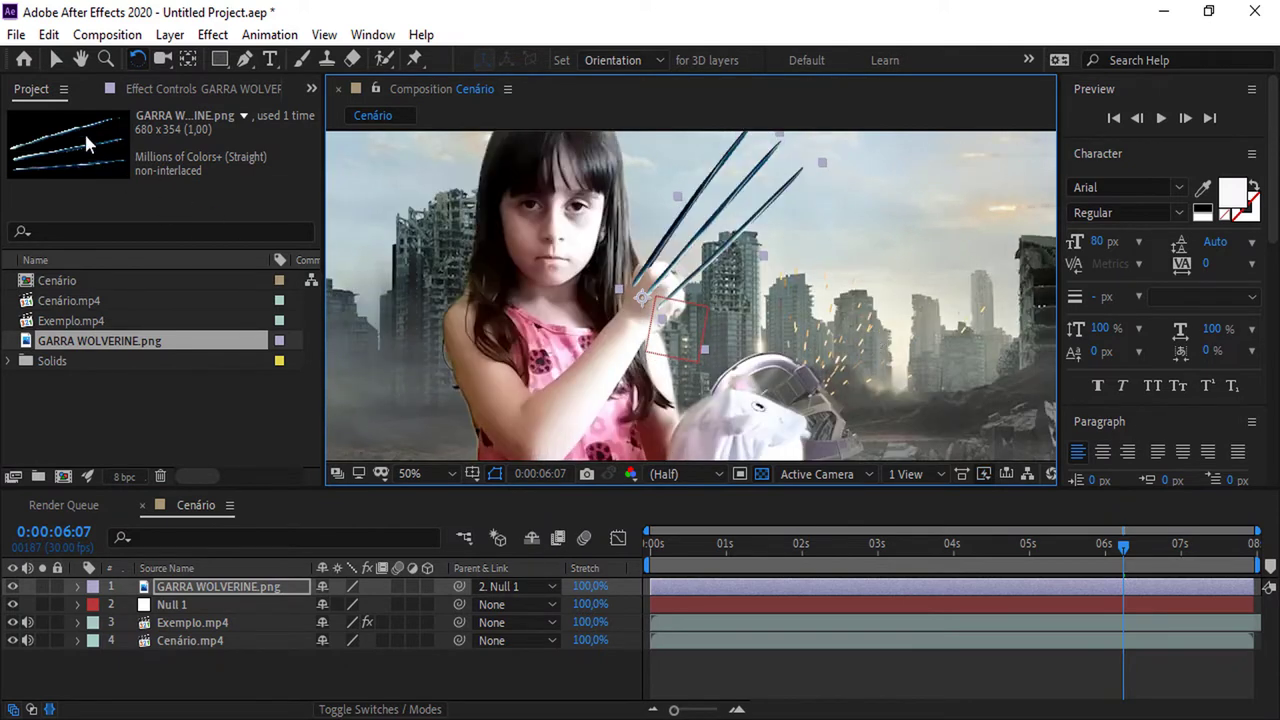
left_click(55, 58)
left_click(667, 273)
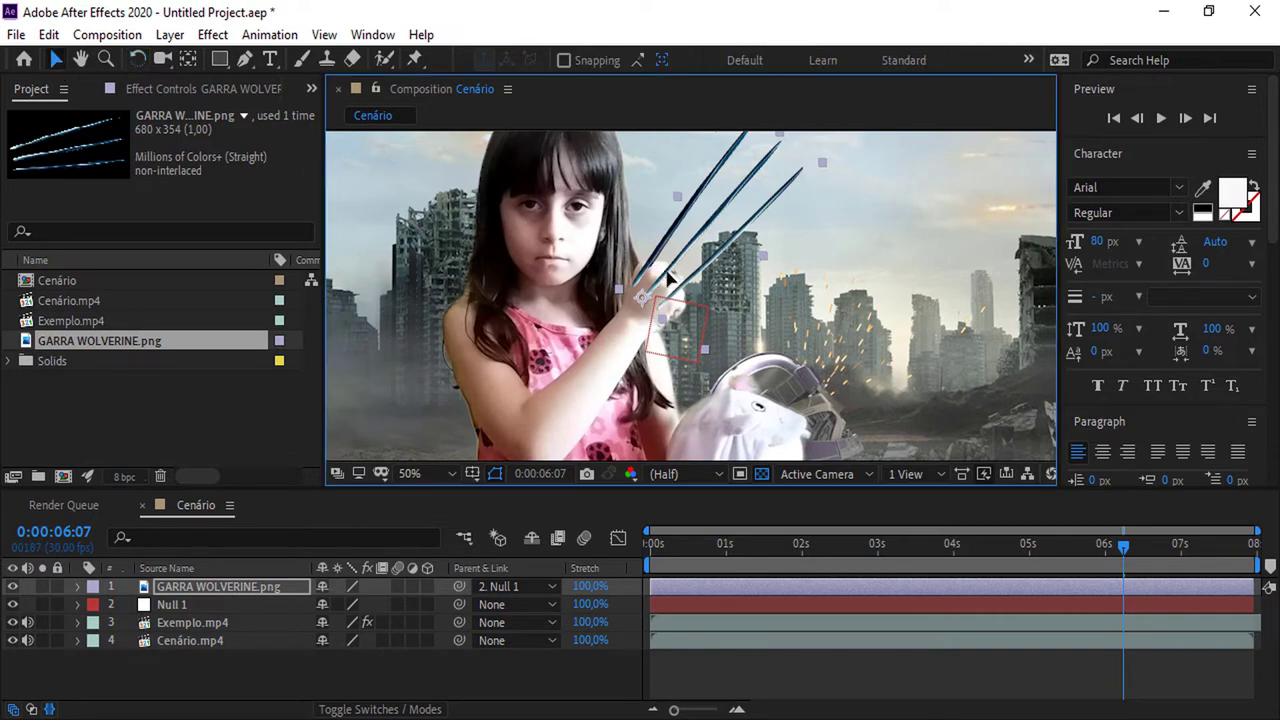
left_click_drag(667, 278, 672, 280)
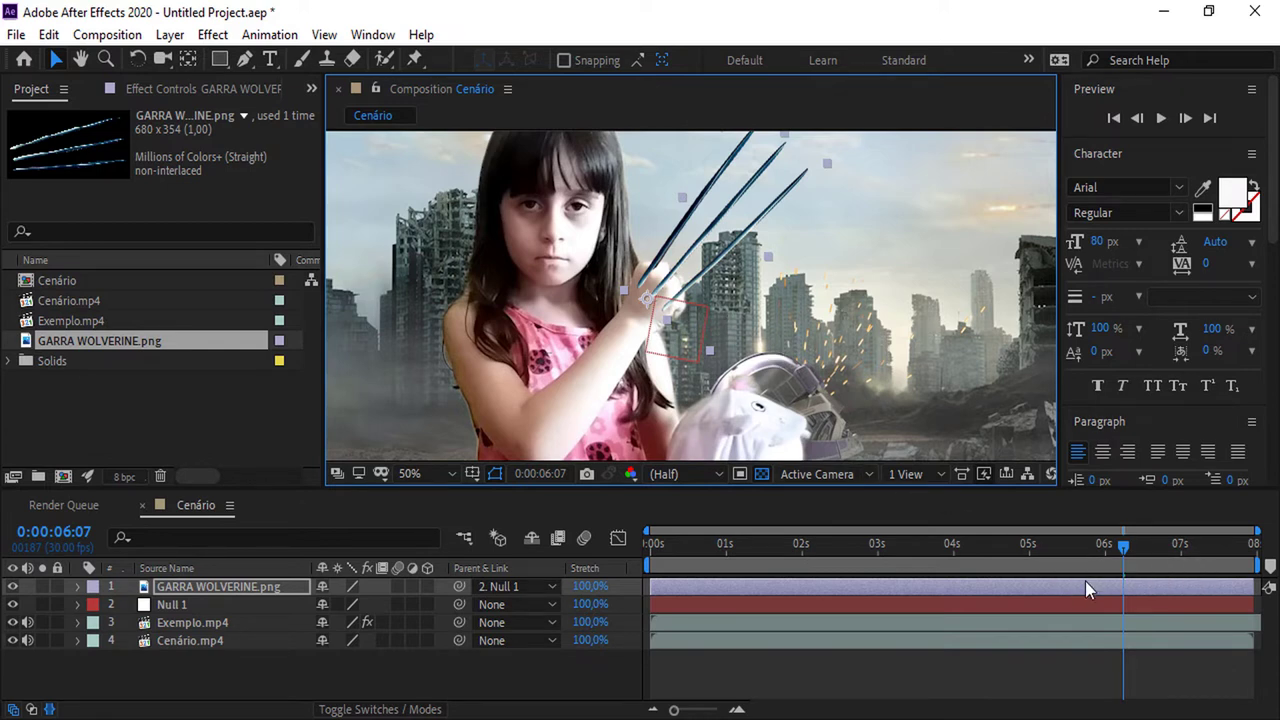
Key the claws' Position at 0:00:06:07, then at 0:00:06:00 make them 3D and pull them into the arm.
key("comma")
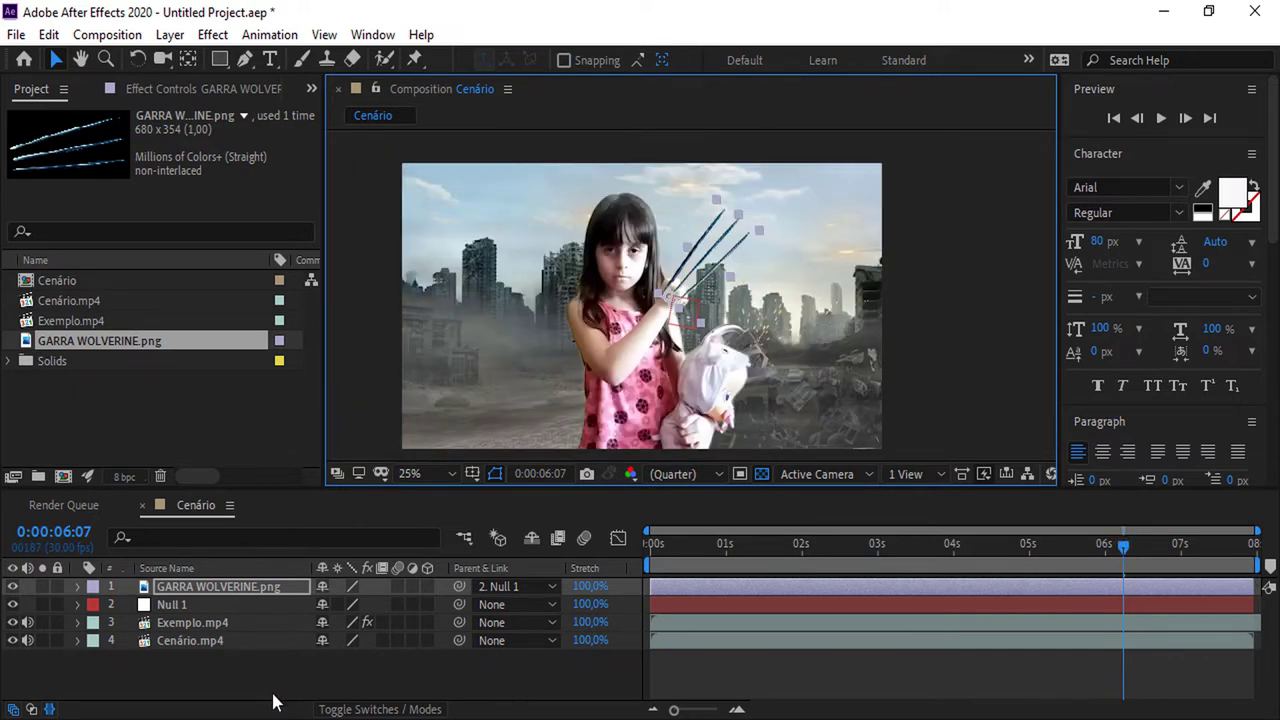
left_click(77, 586)
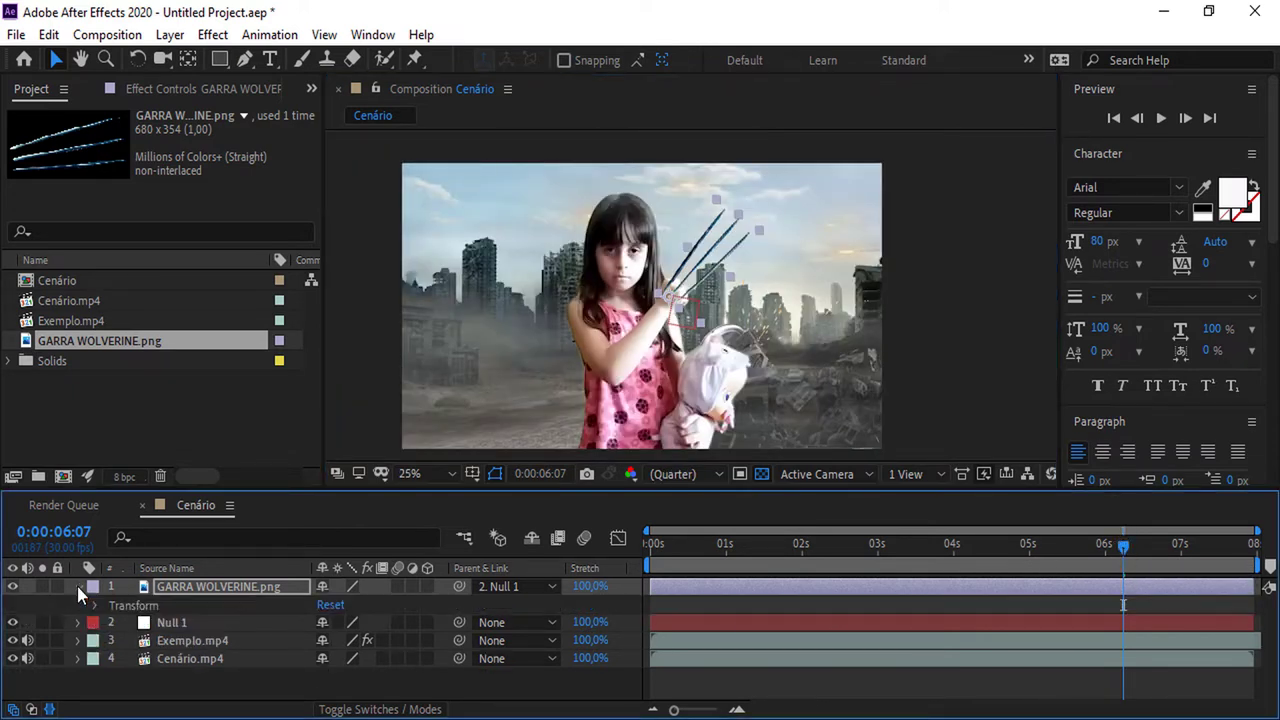
left_click(93, 606)
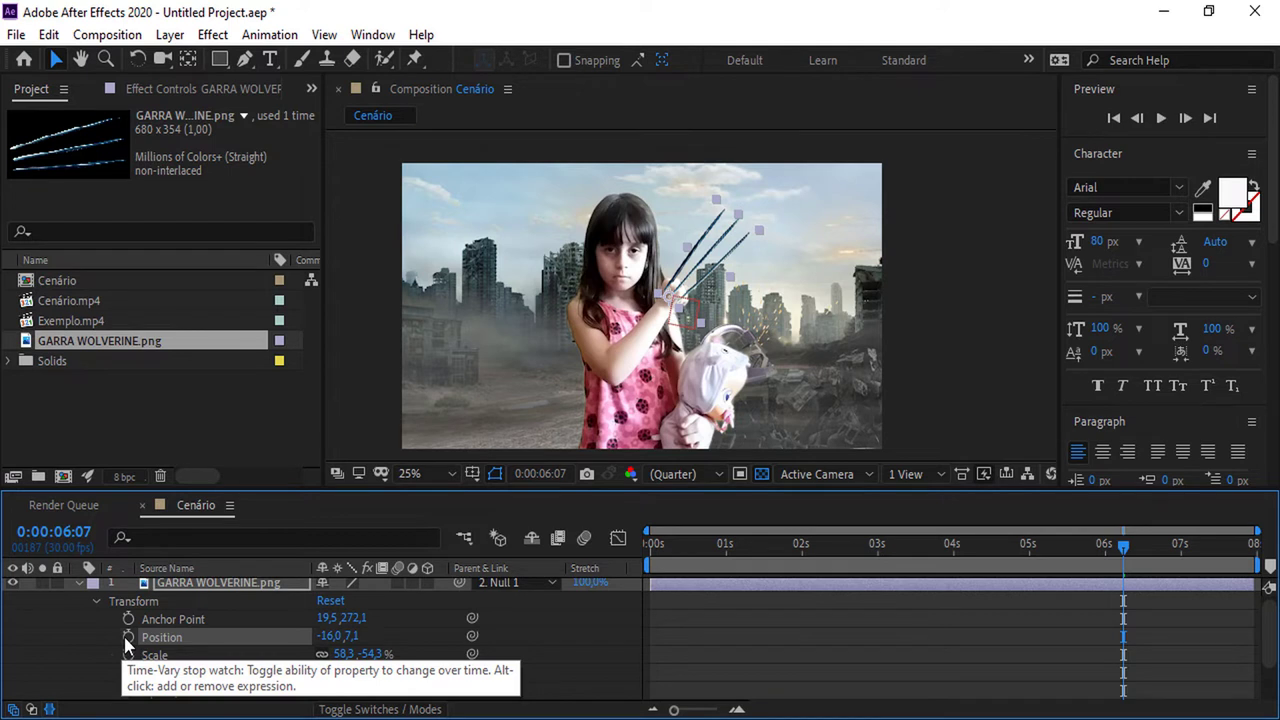
left_click(128, 637)
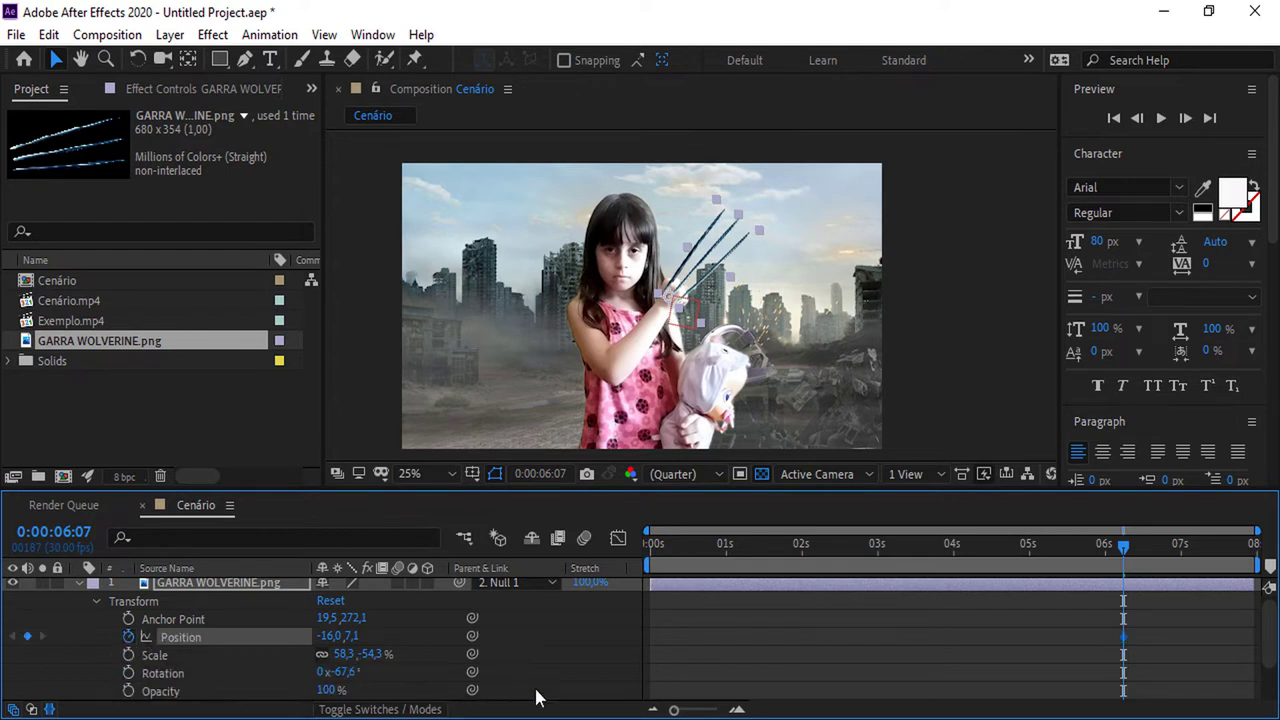
left_click_drag(1123, 557, 1107, 557)
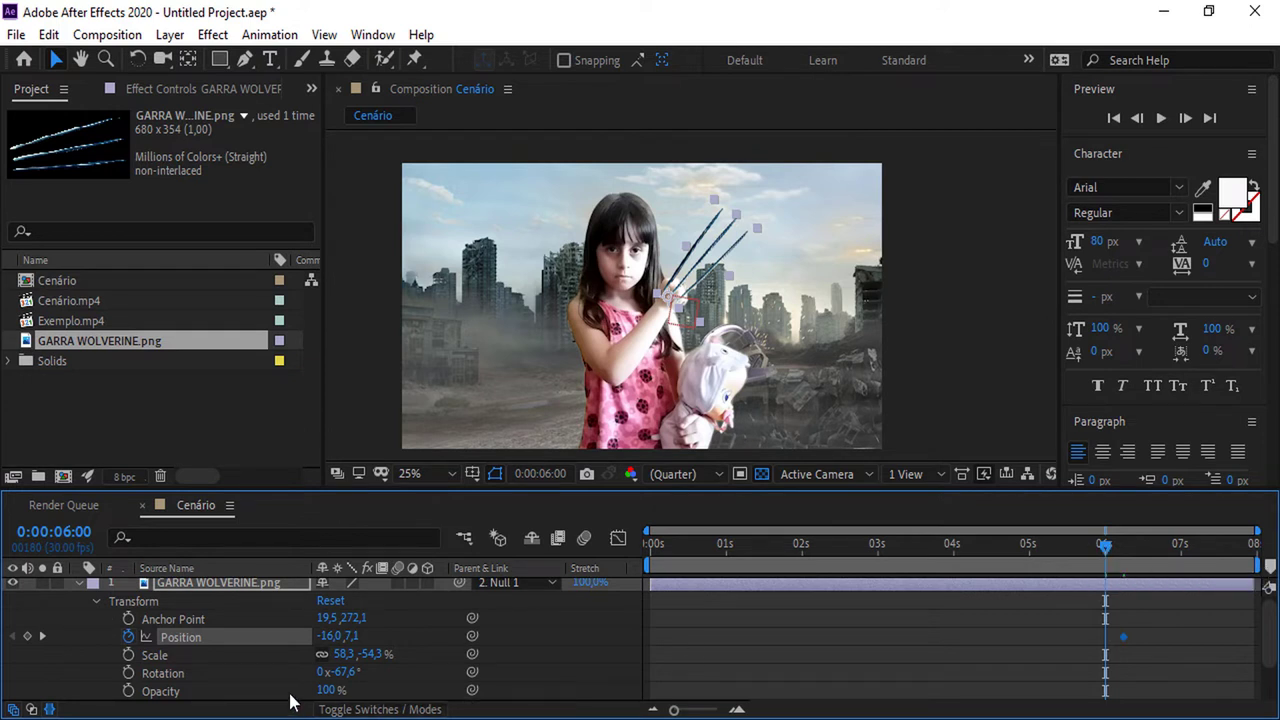
key("period")
scroll(550, 637, "up", 1)
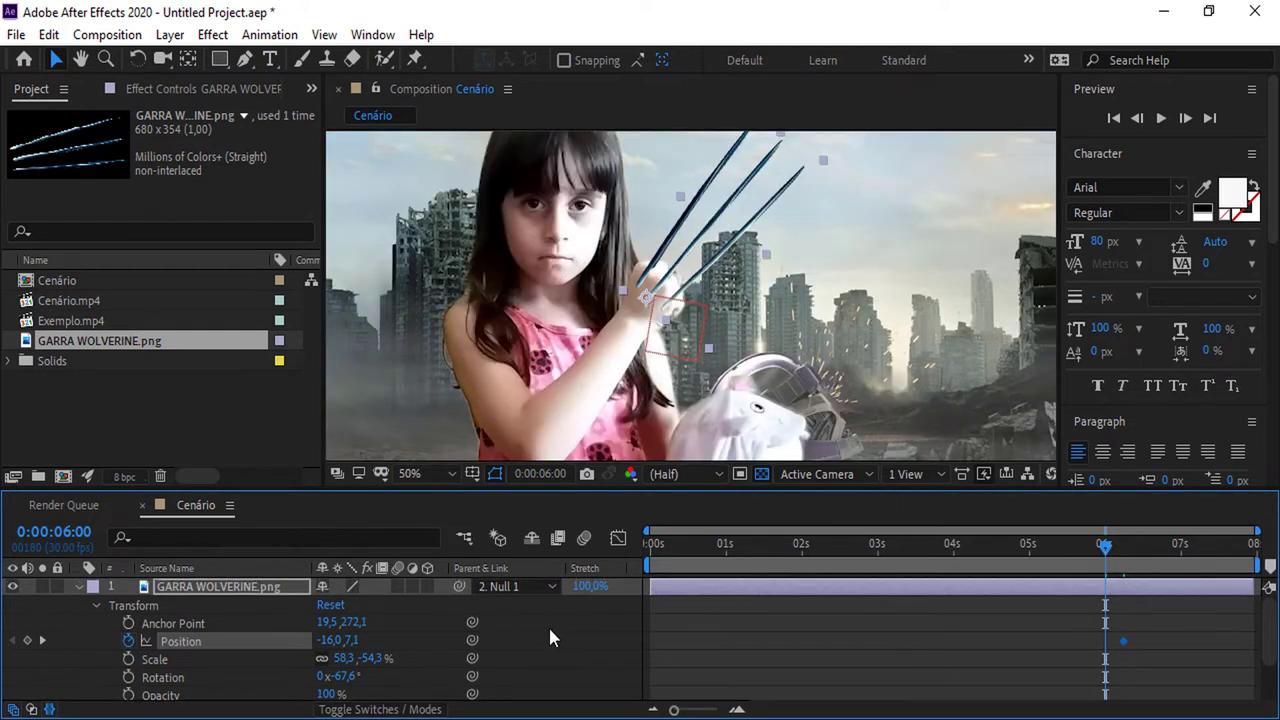
left_click(428, 586)
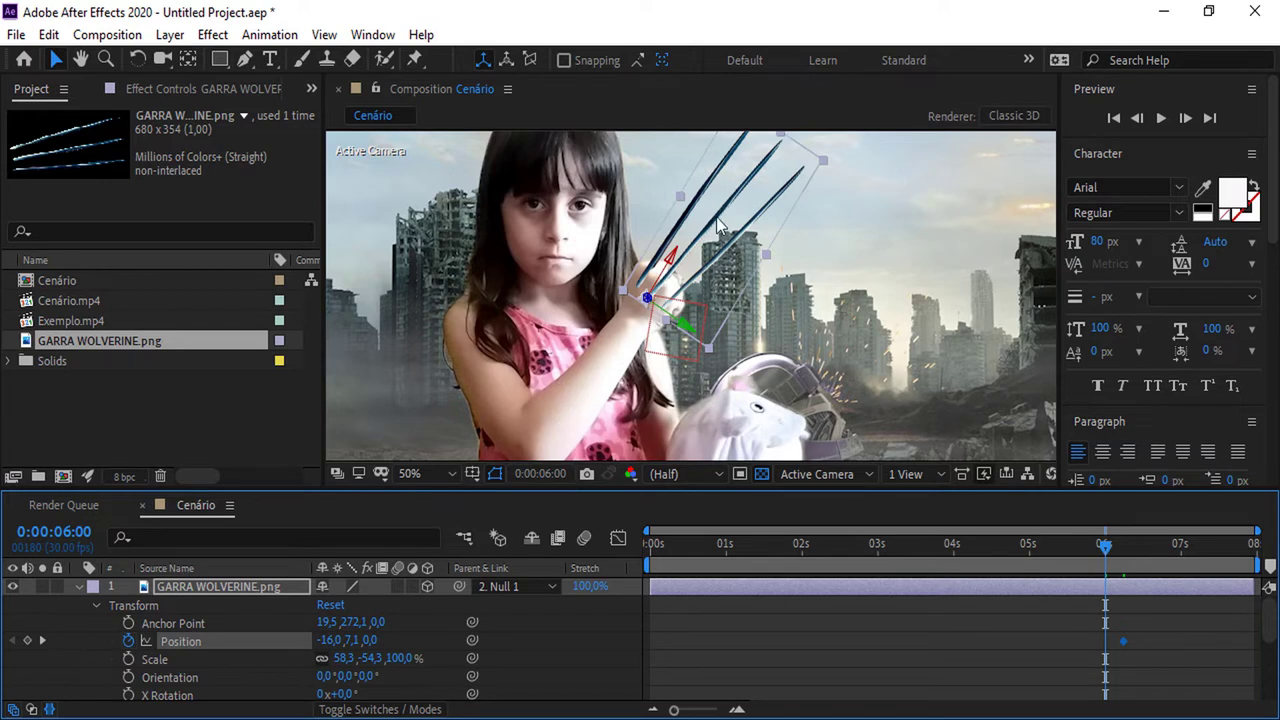
left_click_drag(717, 222, 614, 350)
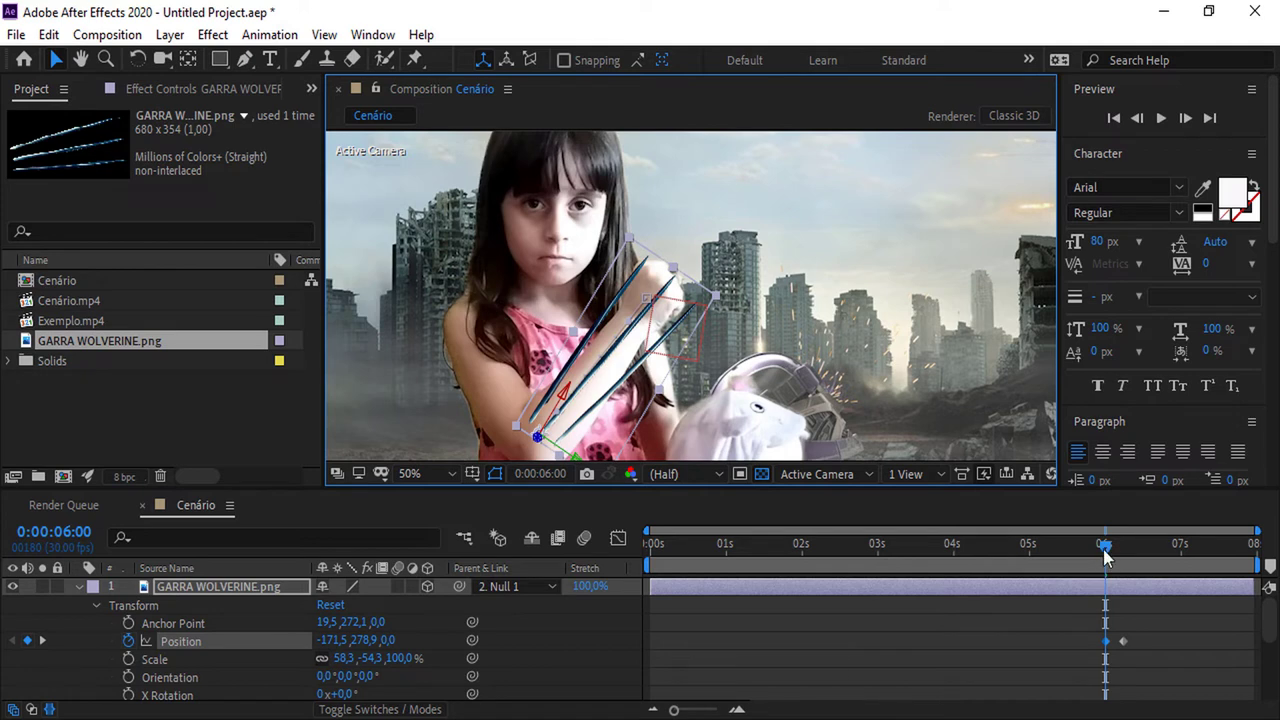
Key the claws' Scale and shrink them to 32.3% at 0:00:06:00.
left_click_drag(1104, 548, 1123, 560)
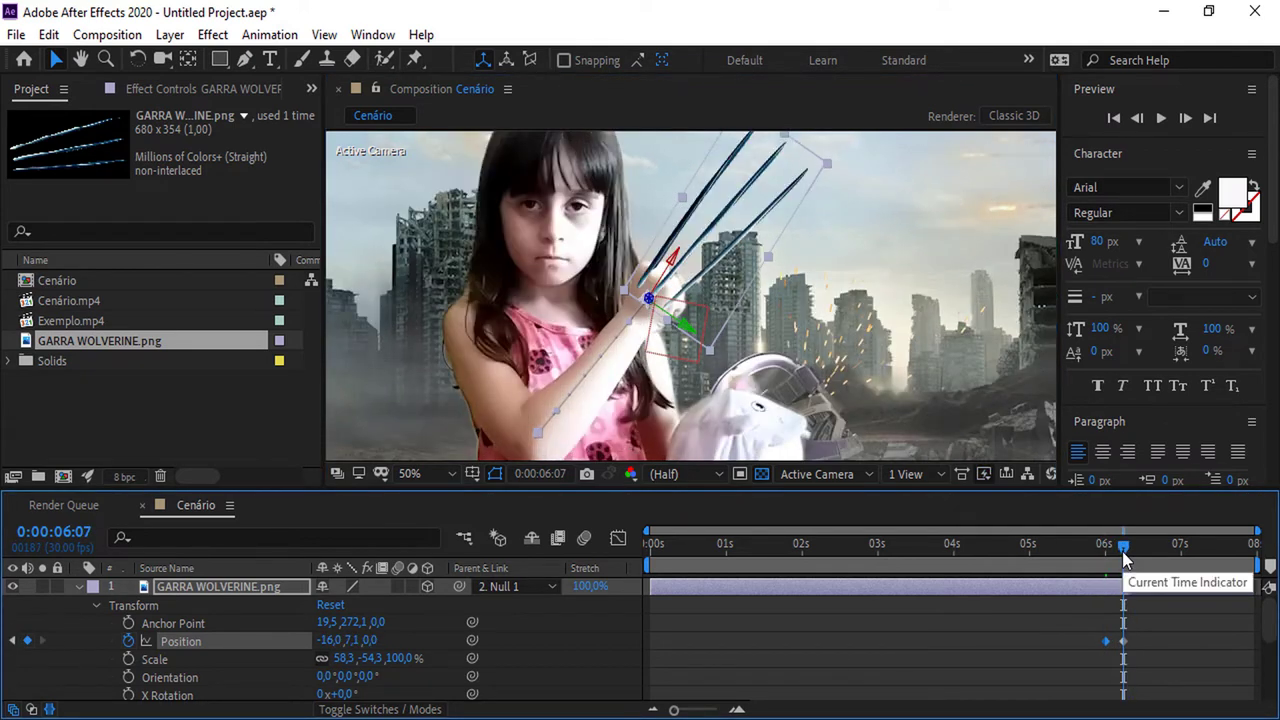
left_click(129, 660)
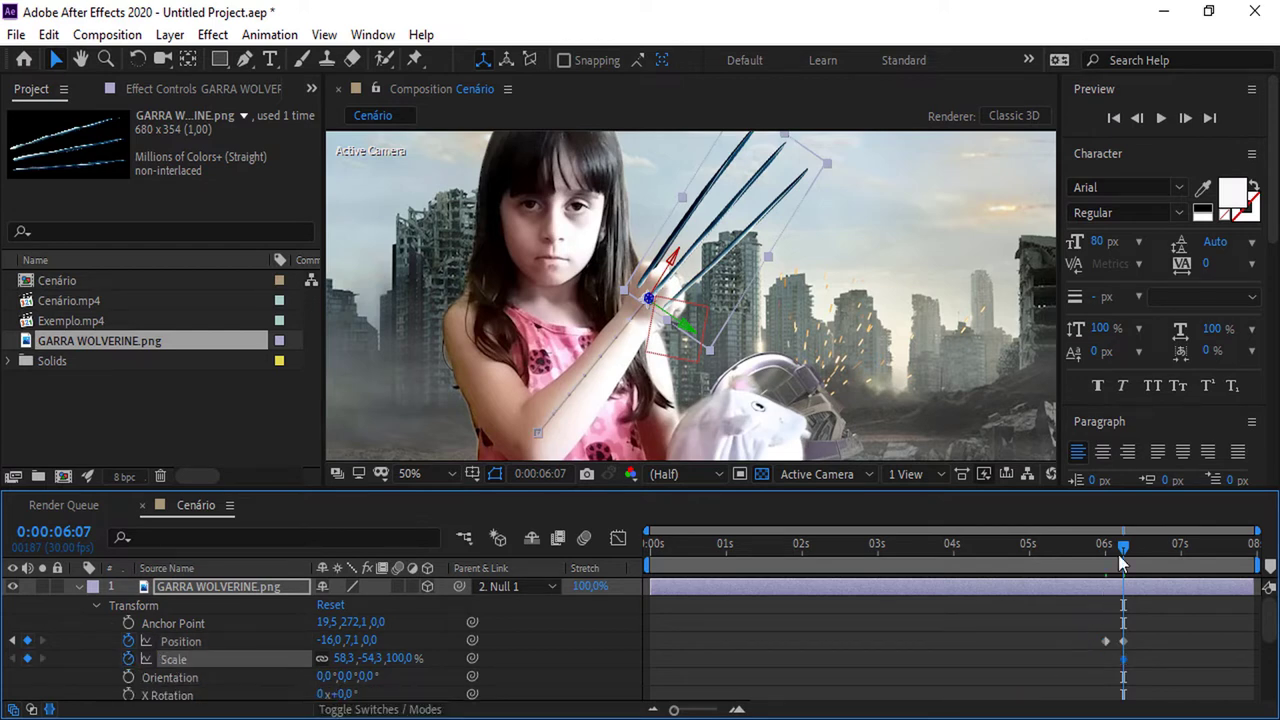
left_click_drag(1124, 556, 1105, 547)
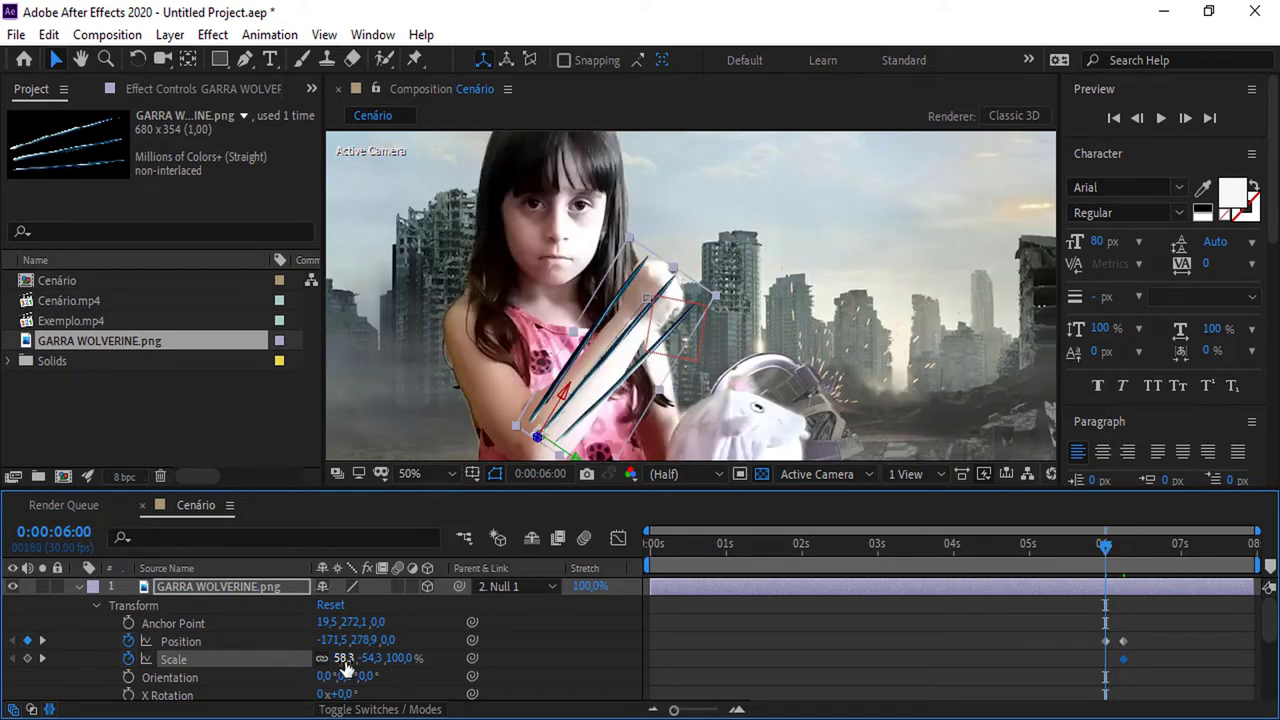
left_click_drag(343, 658, 326, 668)
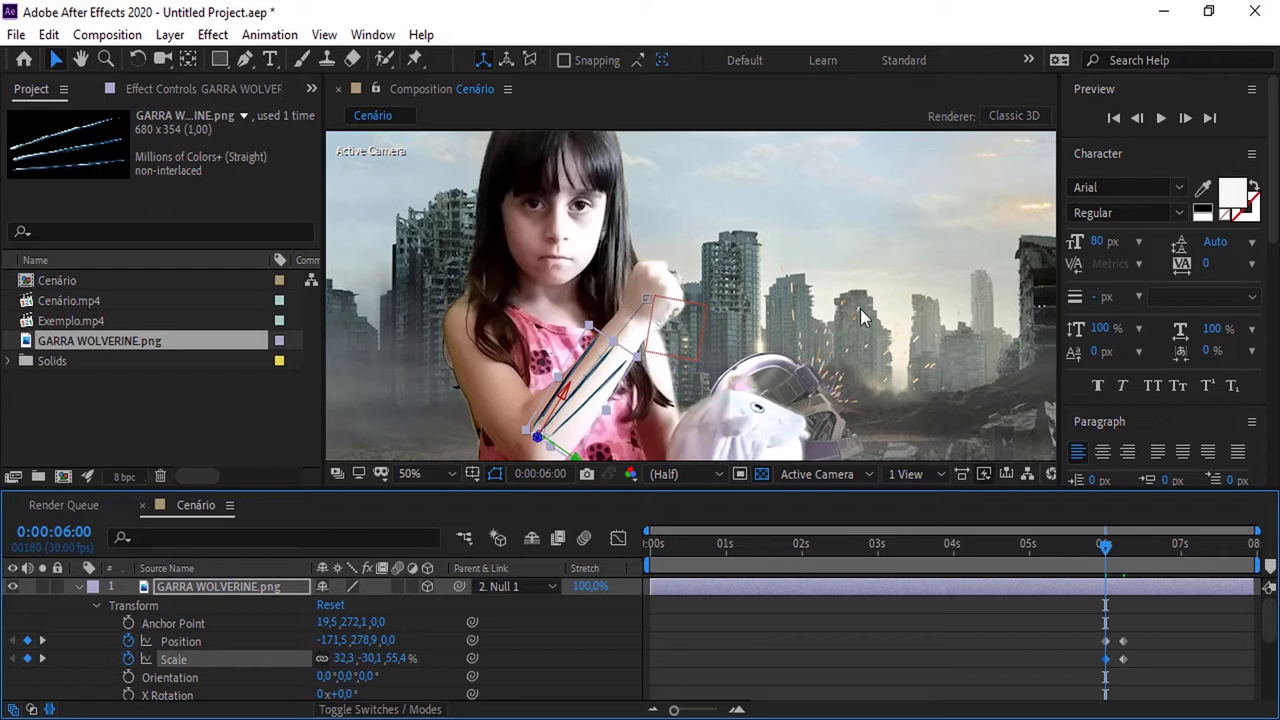
Preview the claws growing out of the arm, then return to 0:00:06:00.
key("comma")
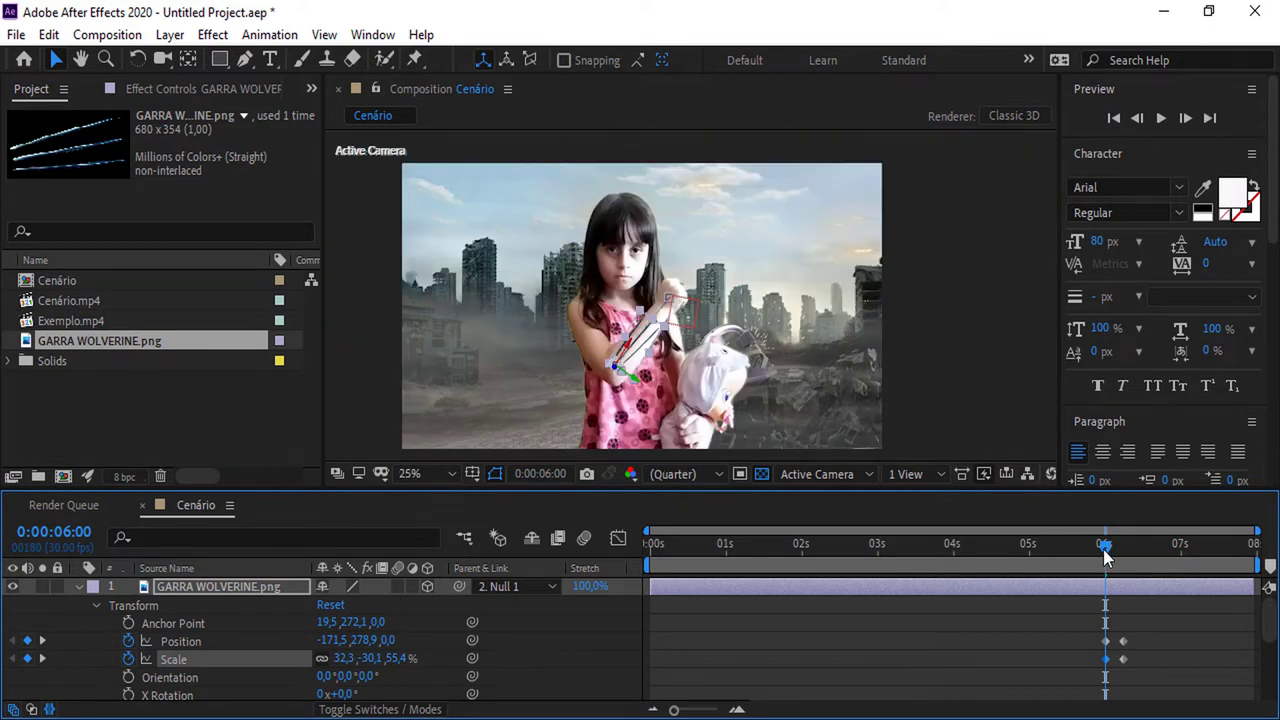
mouse_move(1104, 550)
left_mouse_down()
mouse_move(1118, 555)
mouse_move(1099, 555)
left_mouse_up()
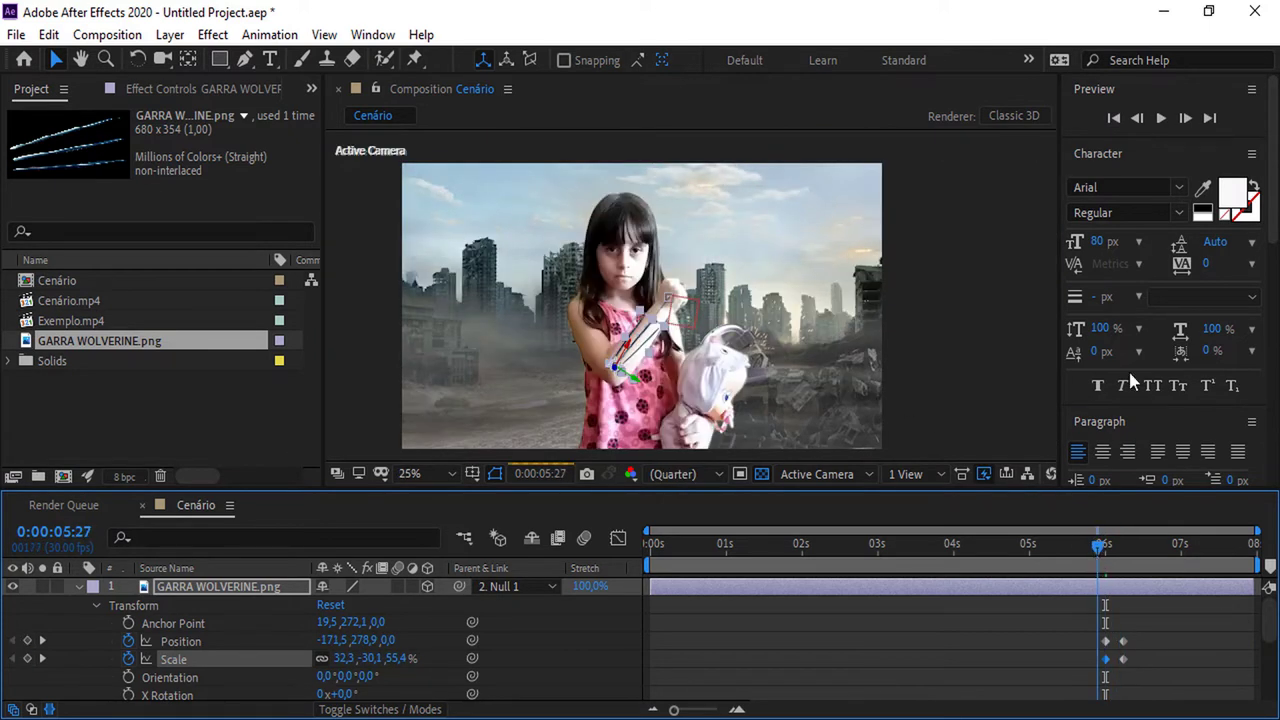
left_click(1159, 118)
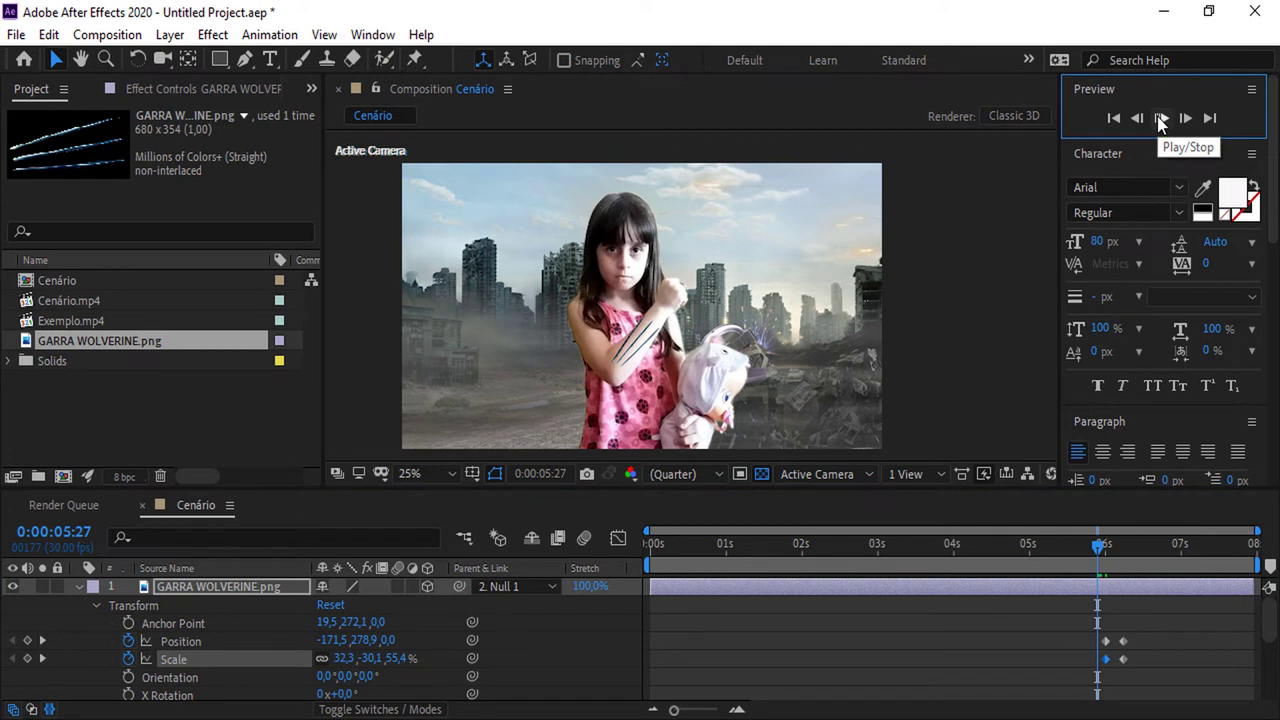
left_click(1159, 118)
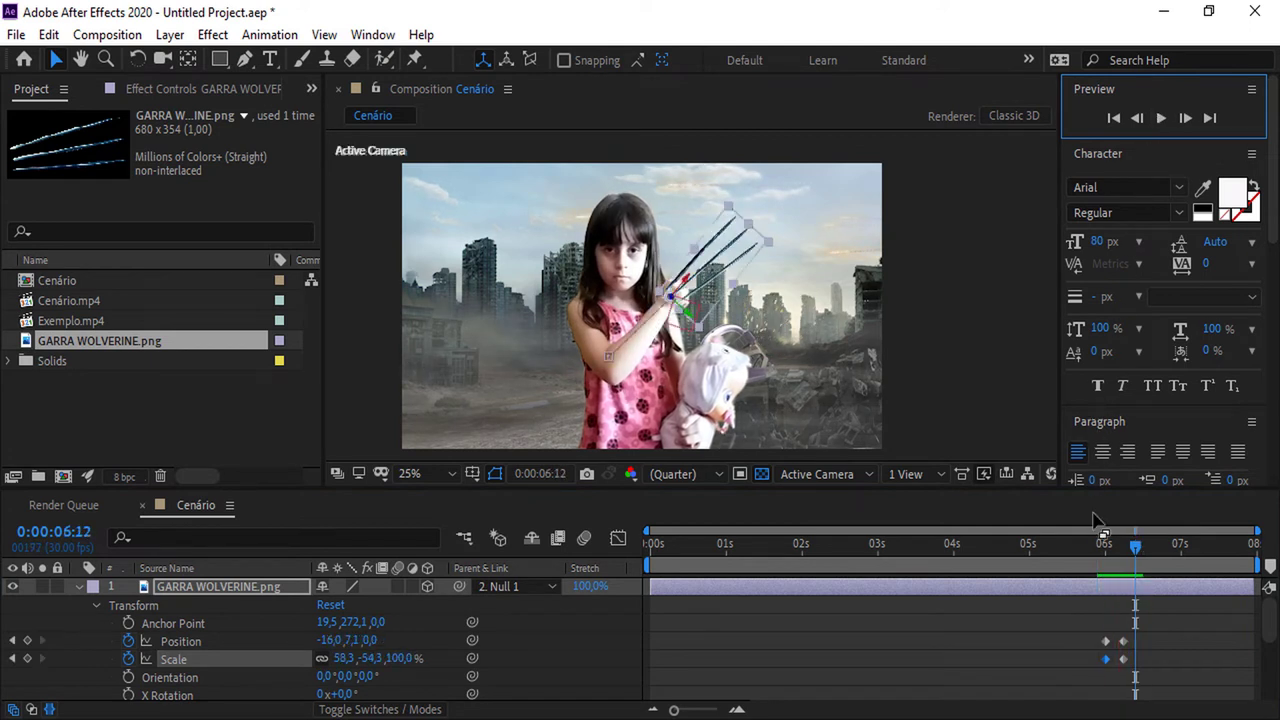
left_click_drag(1137, 557, 1107, 556)
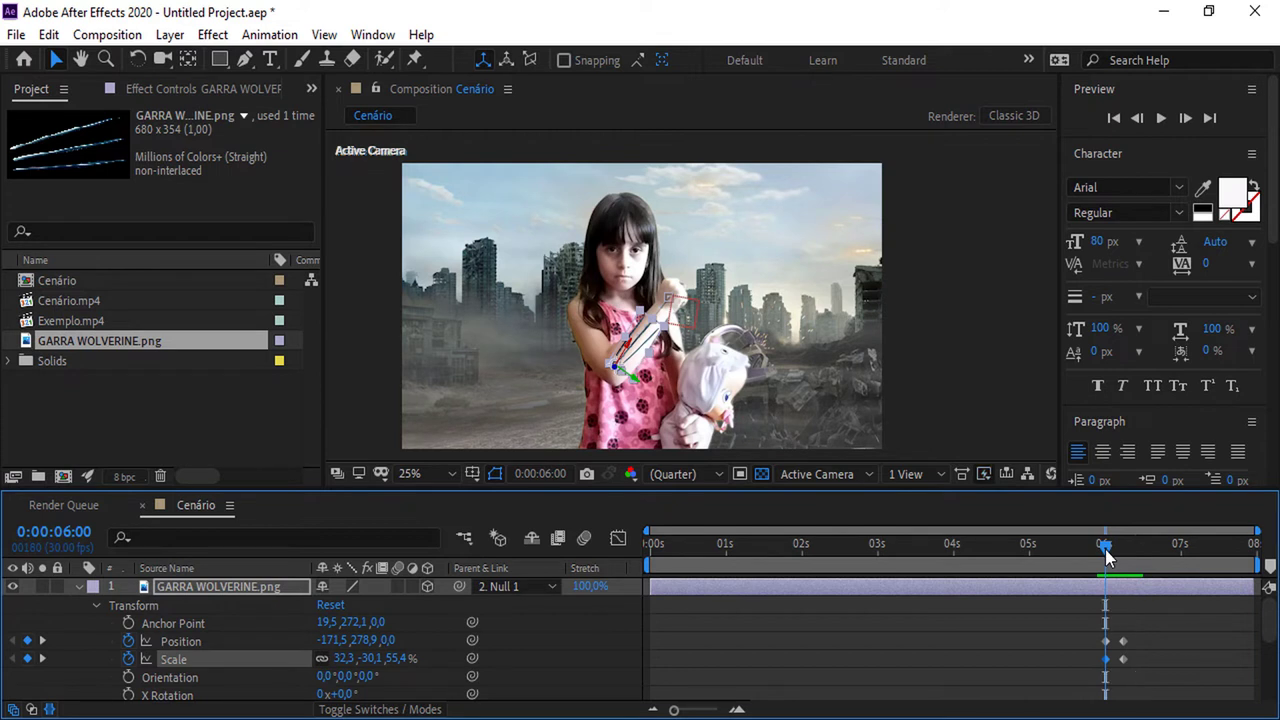
left_click(79, 587)
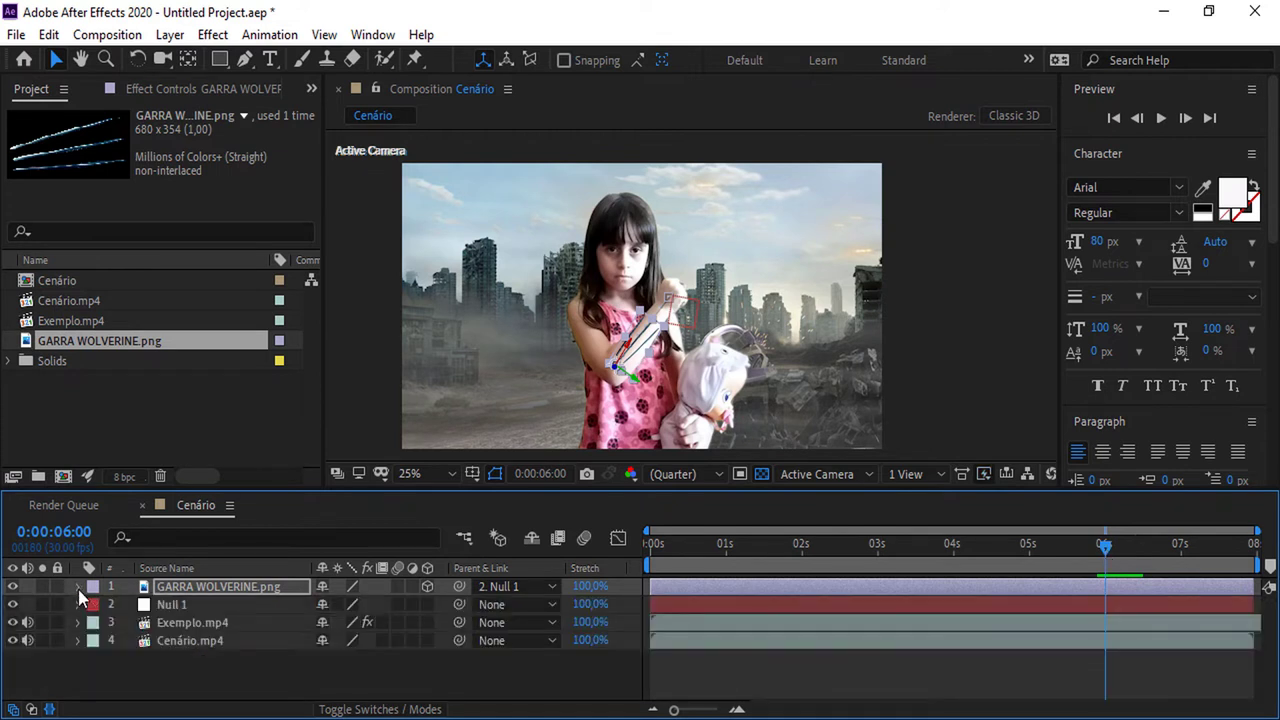
Turn on motion blur for the claws and place a duplicate of Exemplo.mp4 above them.
left_click(398, 586)
left_click(705, 622)
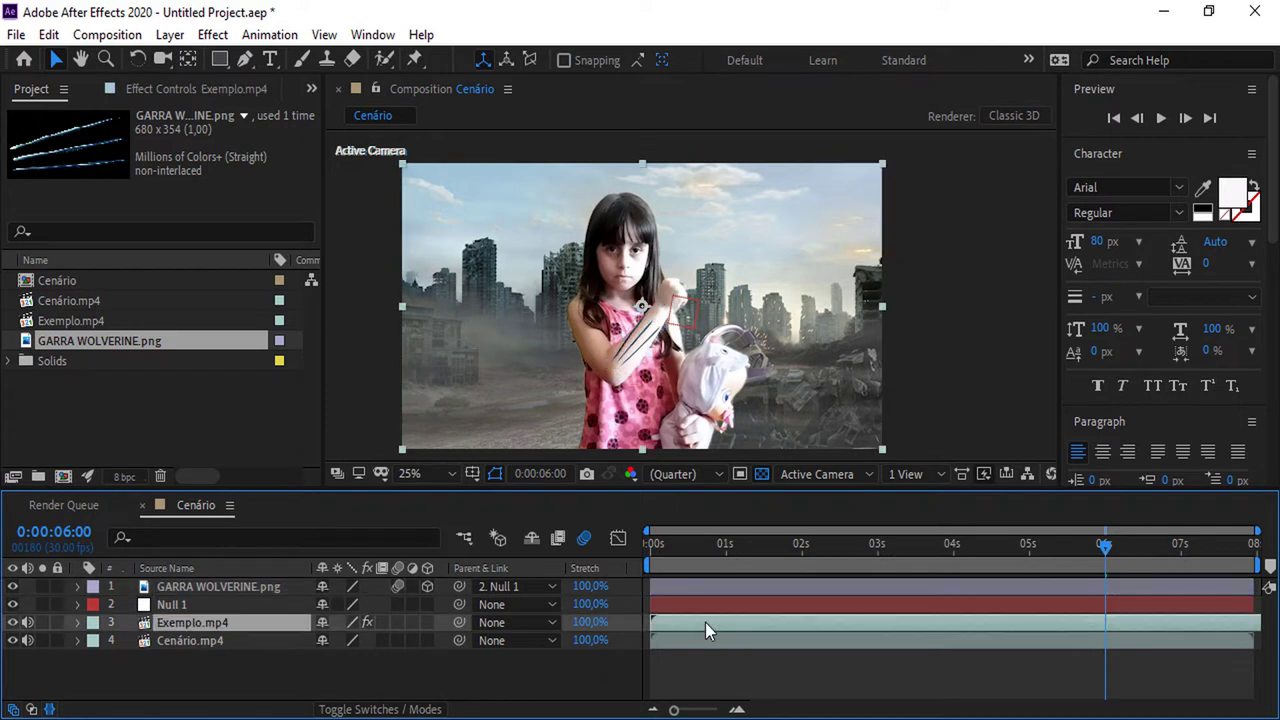
key("ctrl+d")
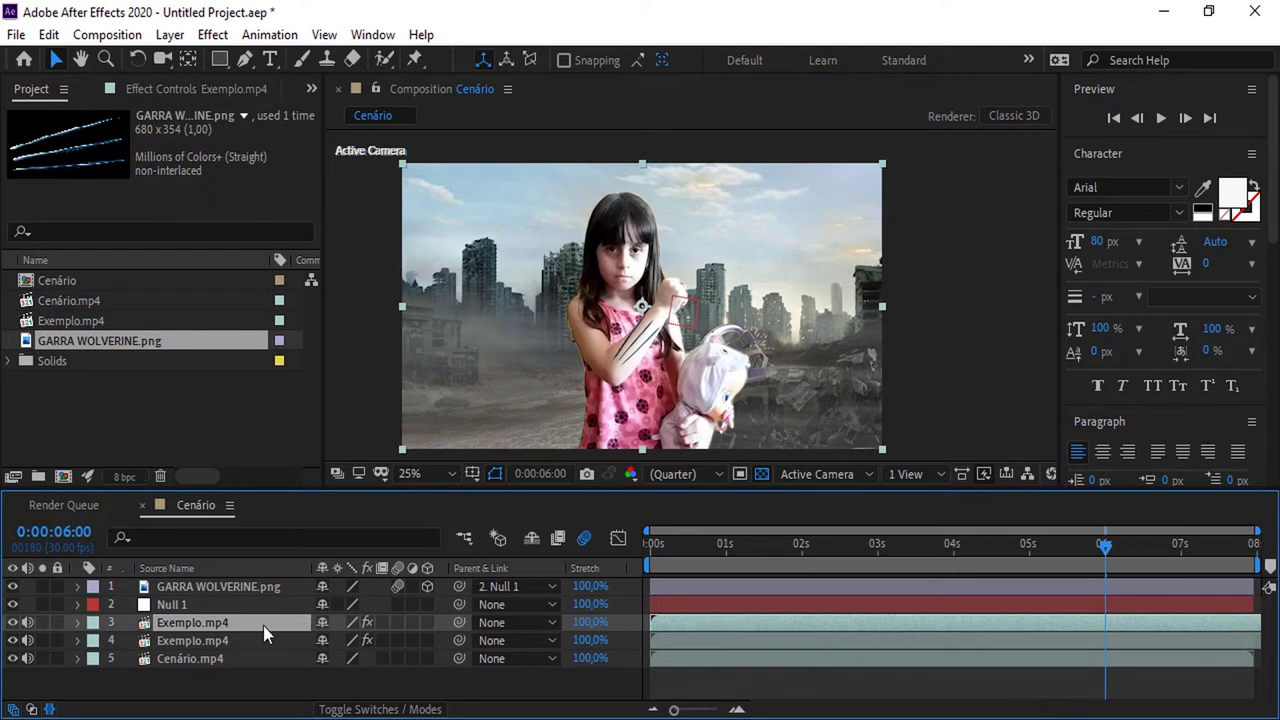
left_click_drag(263, 622, 263, 587)
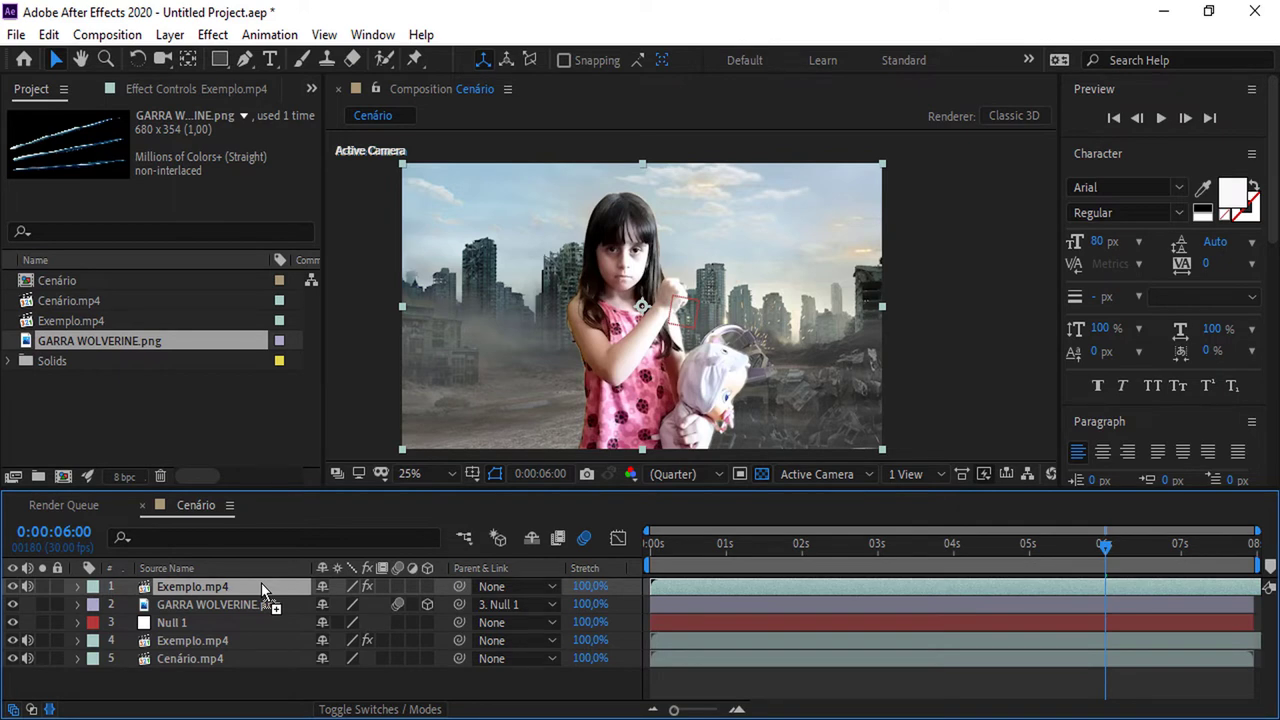
Rename the top Exemplo.mp4 copy to 'Mão', save the project, and hide that layer.
right_click(217, 586)
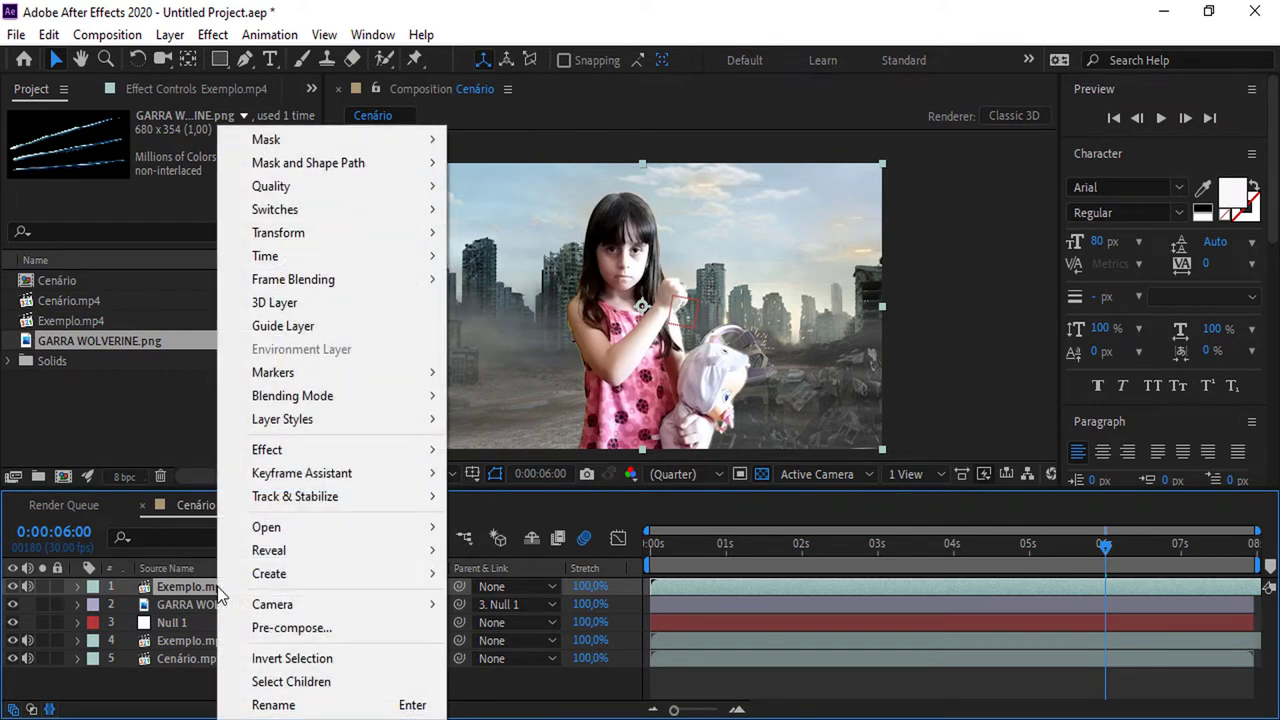
left_click(258, 705)
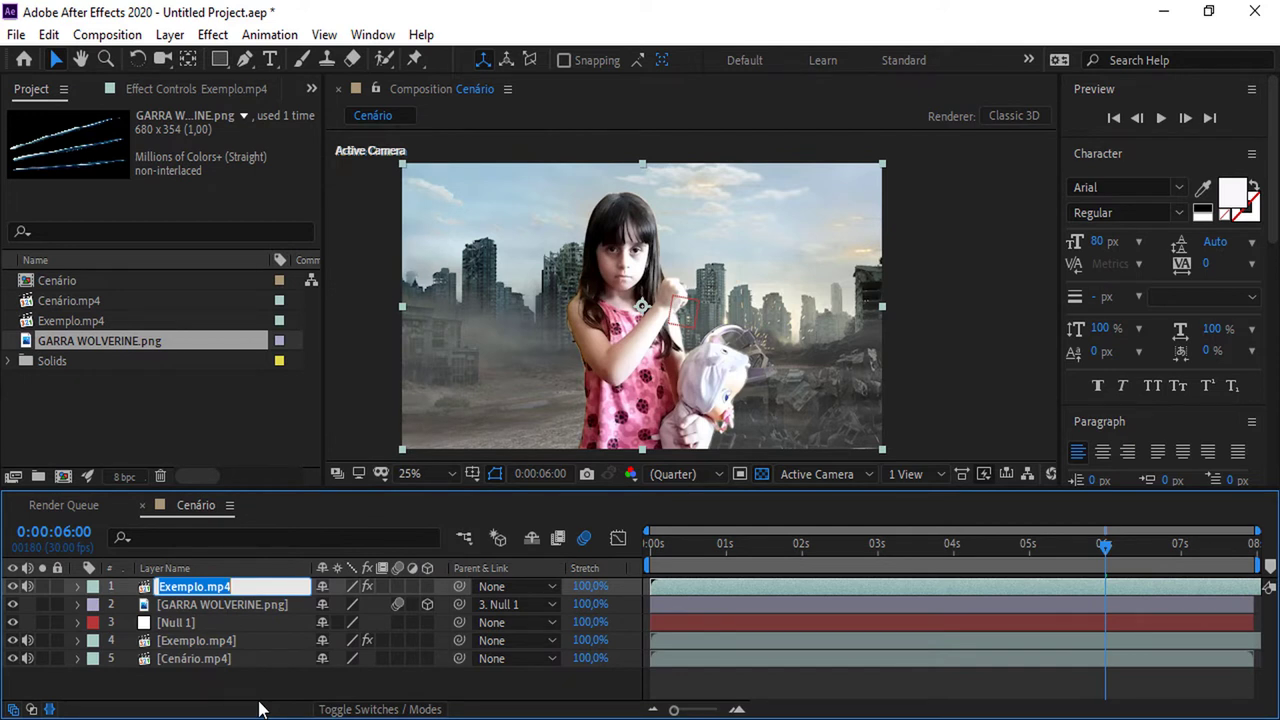
type("M")
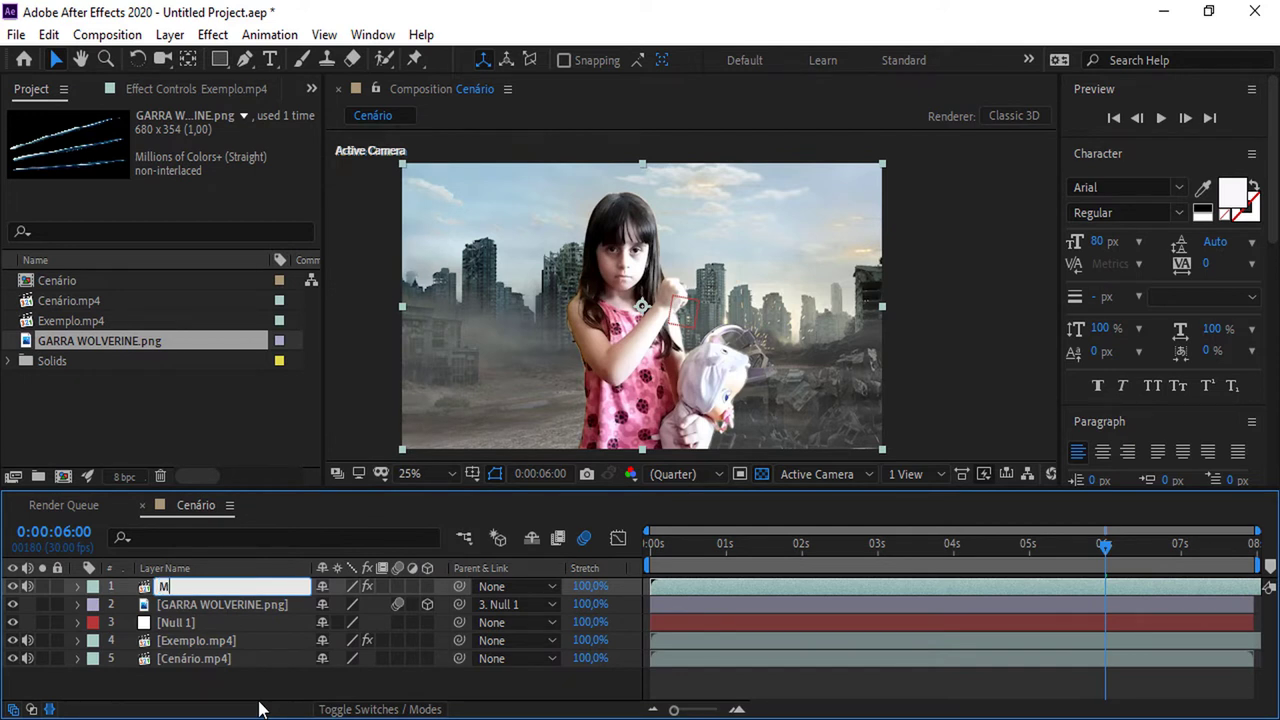
type("ão")
key("Return")
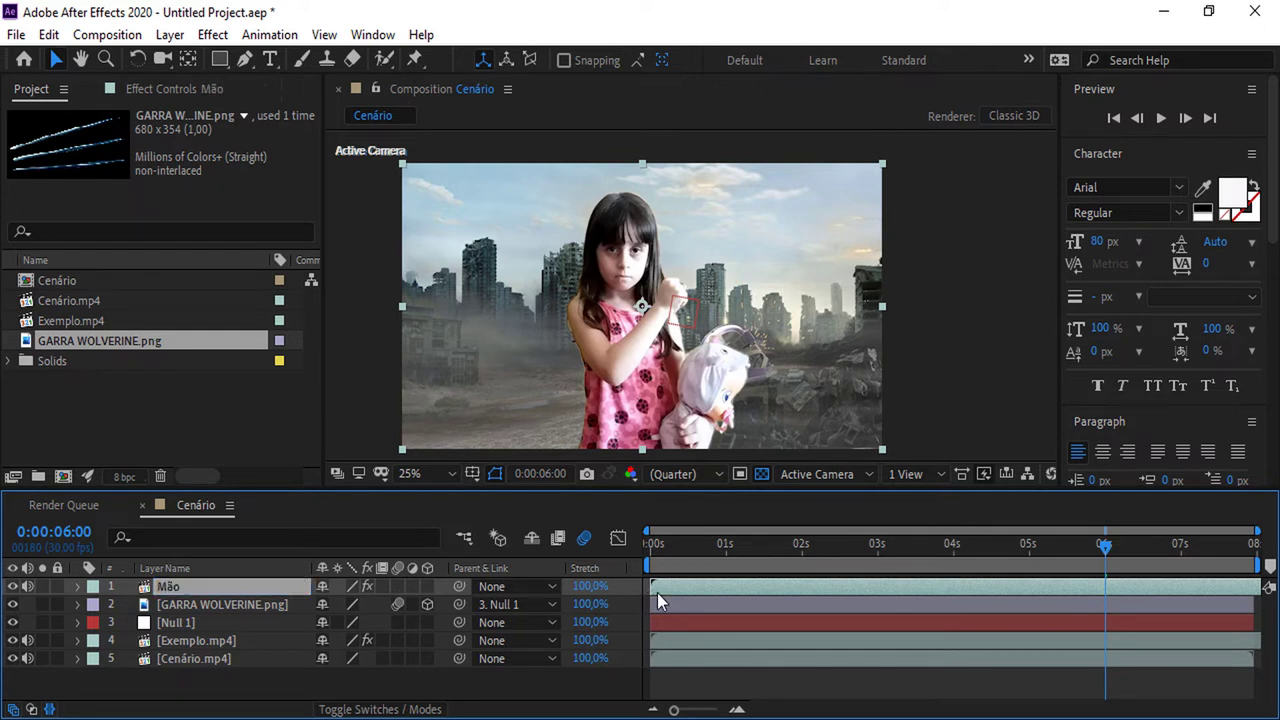
key("ctrl+s")
left_click(12, 586)
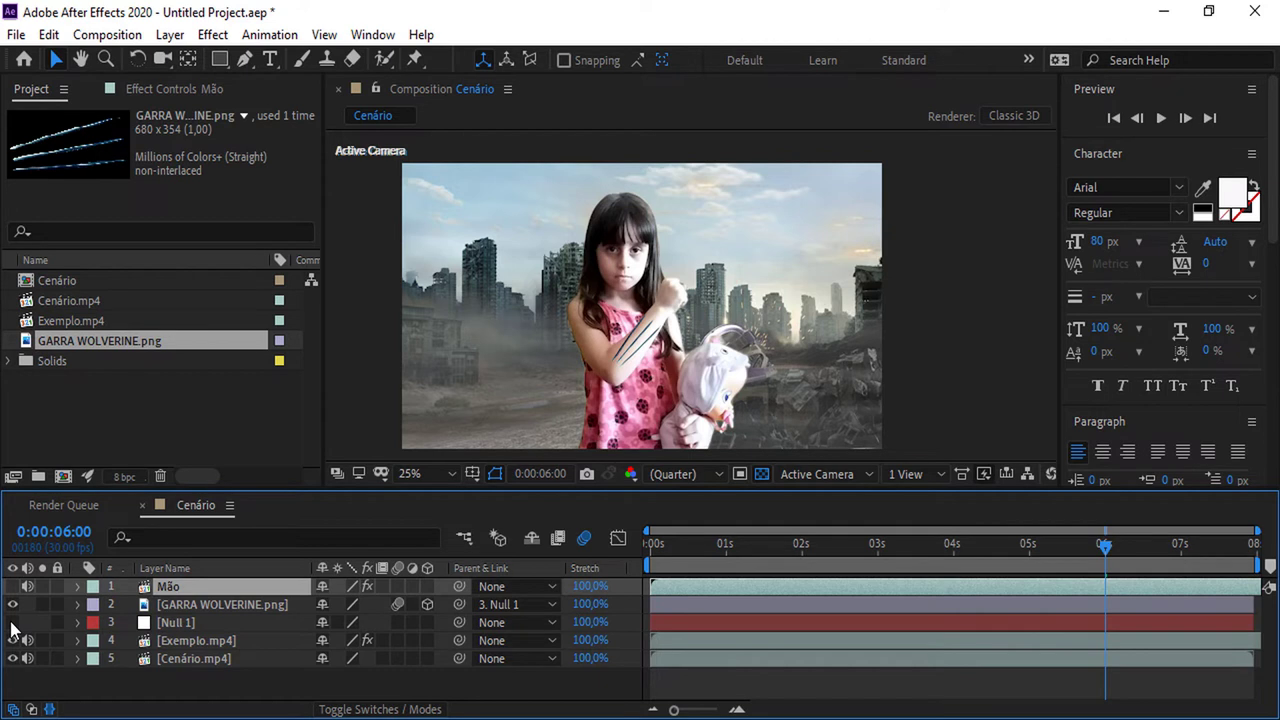
Hide Null 1, pick the Pen tool, and move to frame 0:00:06:09.
left_click(12, 640)
scroll(674, 352, "up", 2)
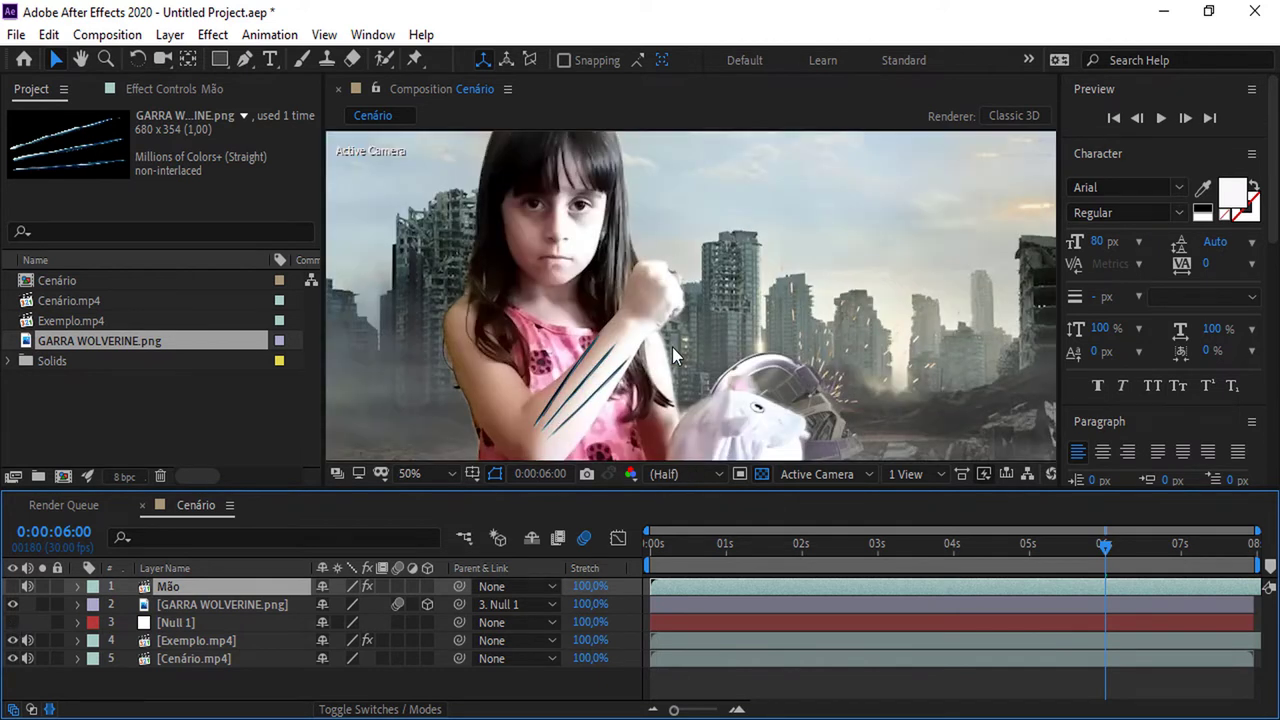
left_click(245, 59)
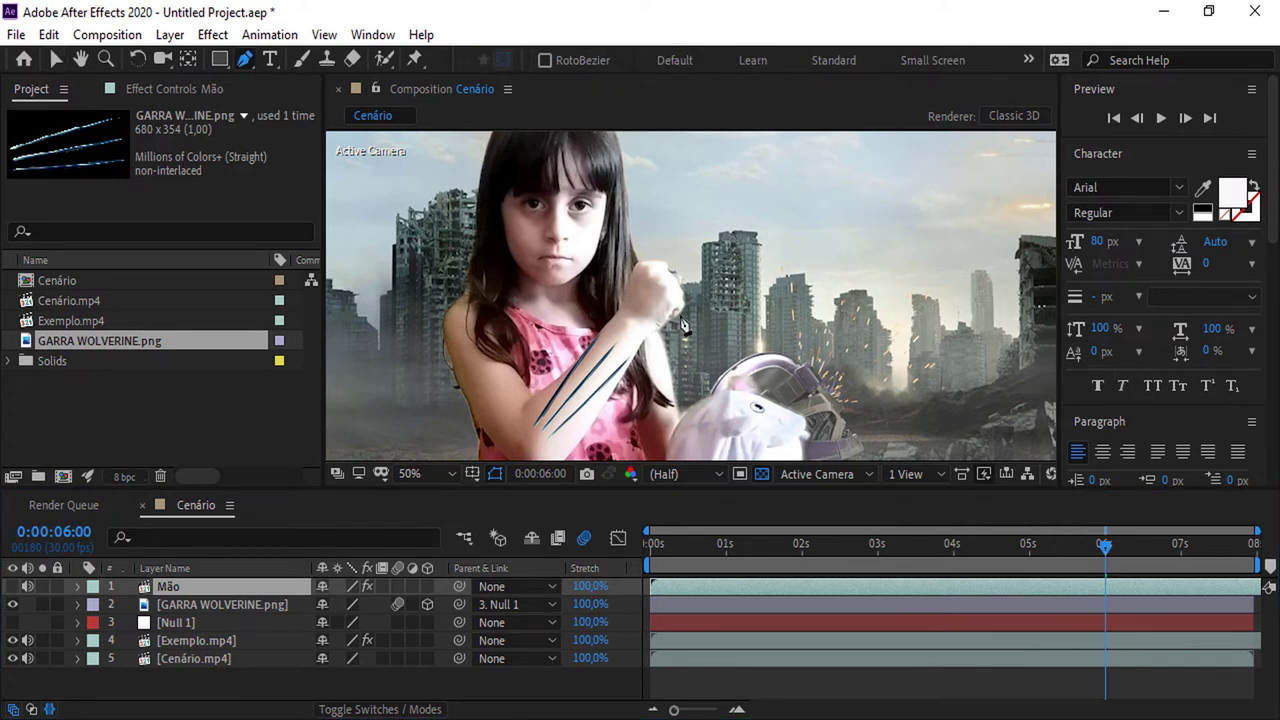
left_click_drag(1108, 543, 1122, 560)
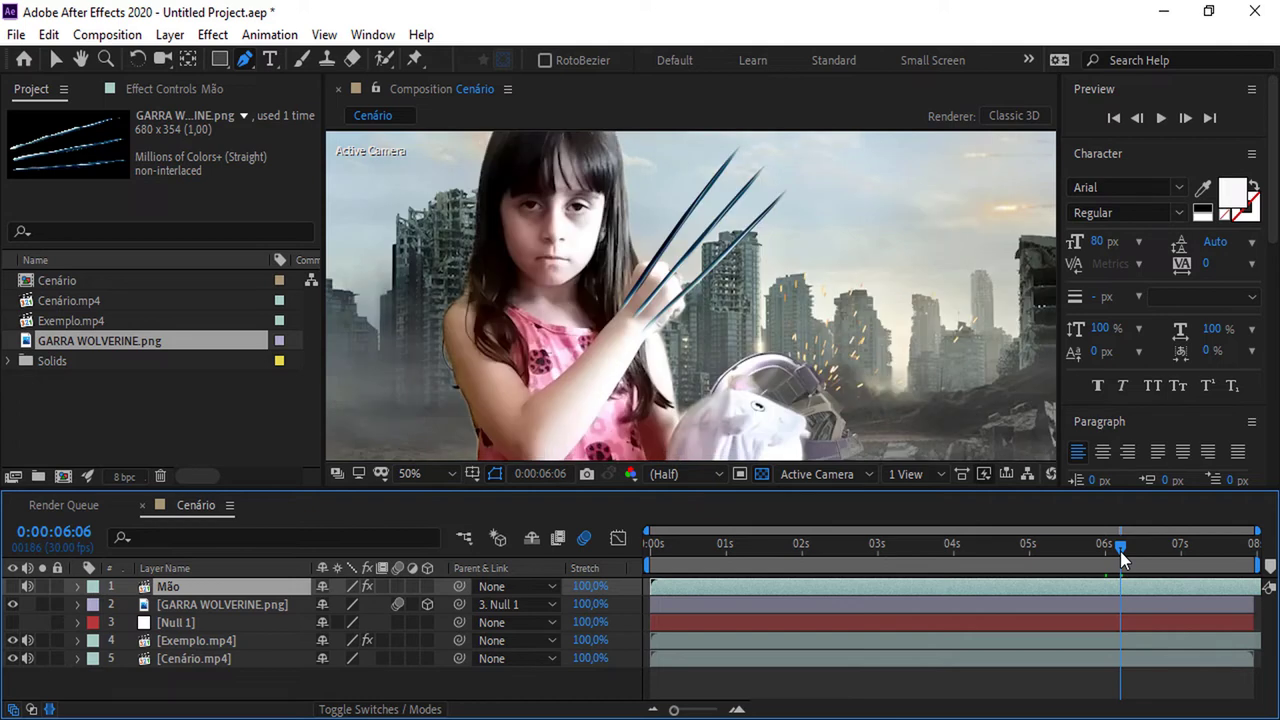
left_click_drag(1122, 560, 1128, 560)
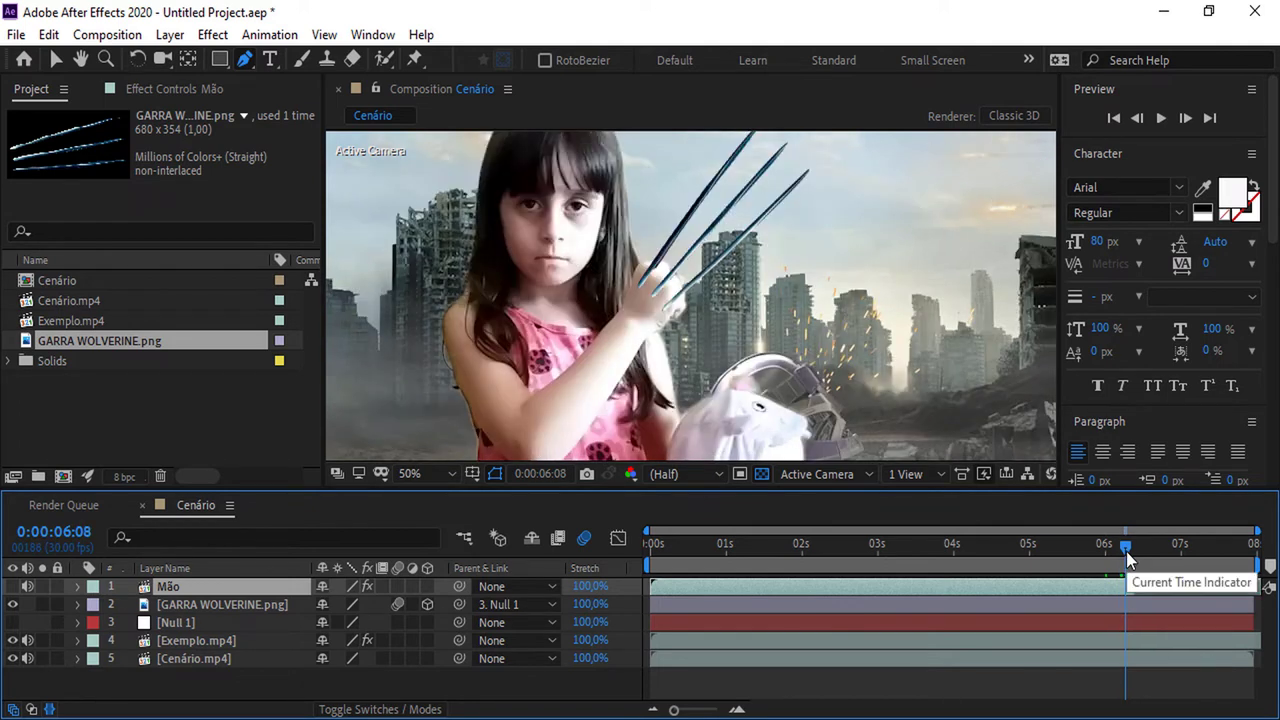
left_click_drag(1128, 560, 1129, 558)
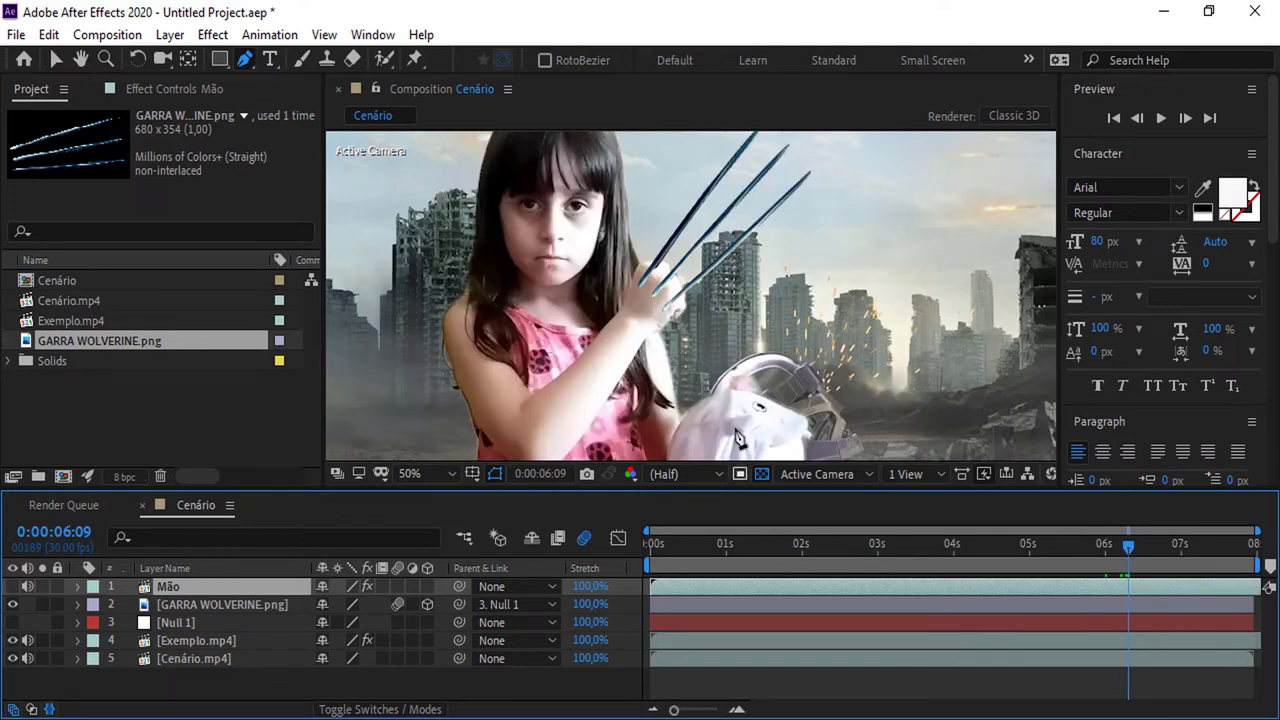
scroll(672, 313, "up", 2)
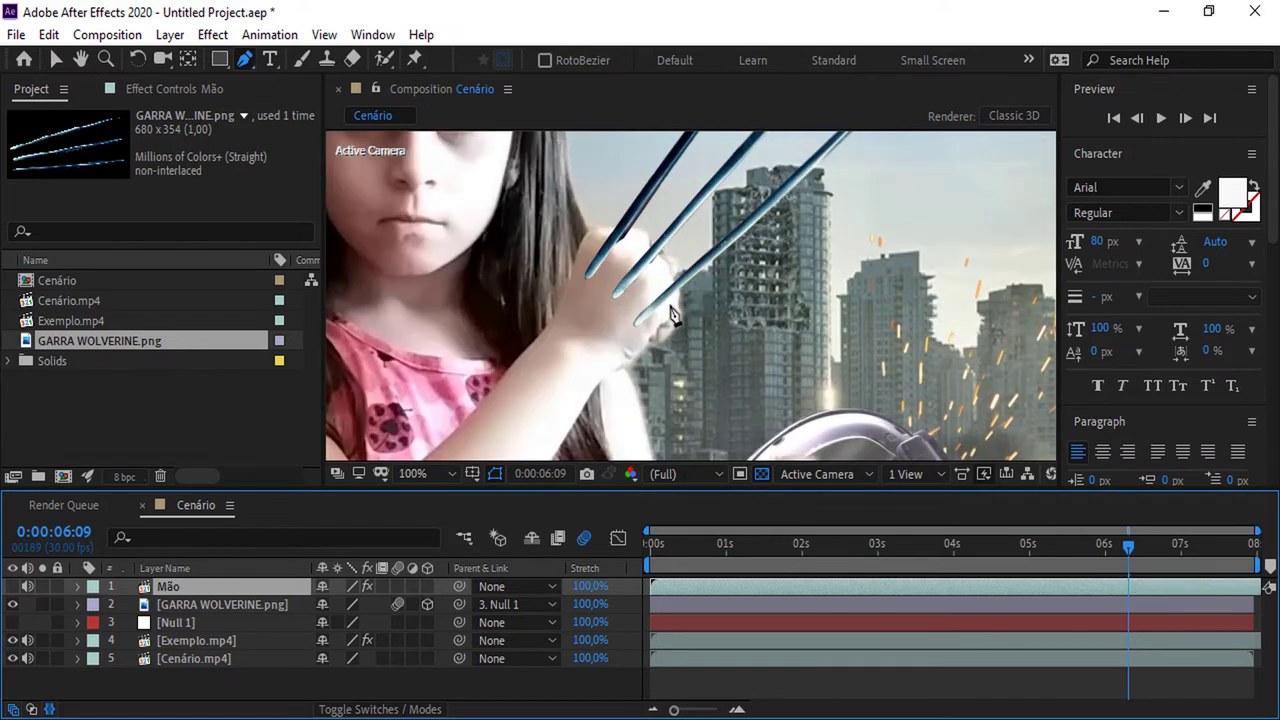
Place mask points from the top of the fist down the hand's outer edge to the elbow.
left_click(591, 242)
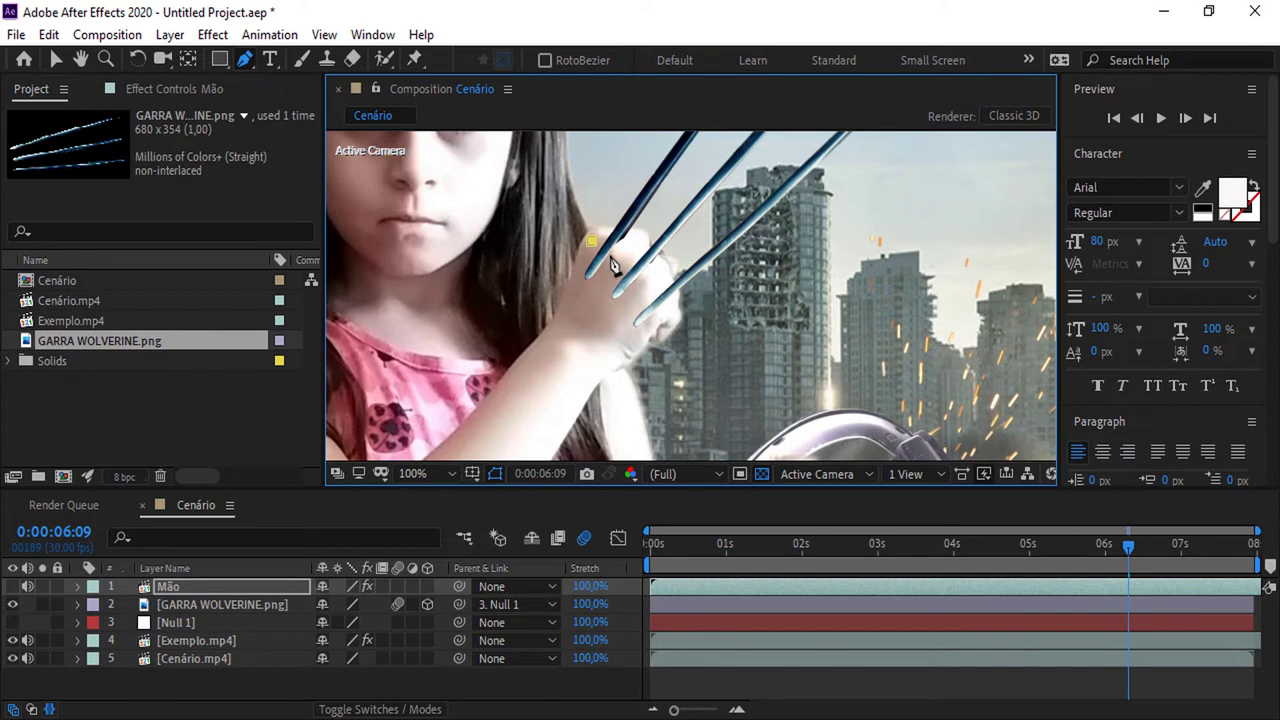
left_click(609, 253)
left_click(636, 283)
left_click(649, 322)
key("comma")
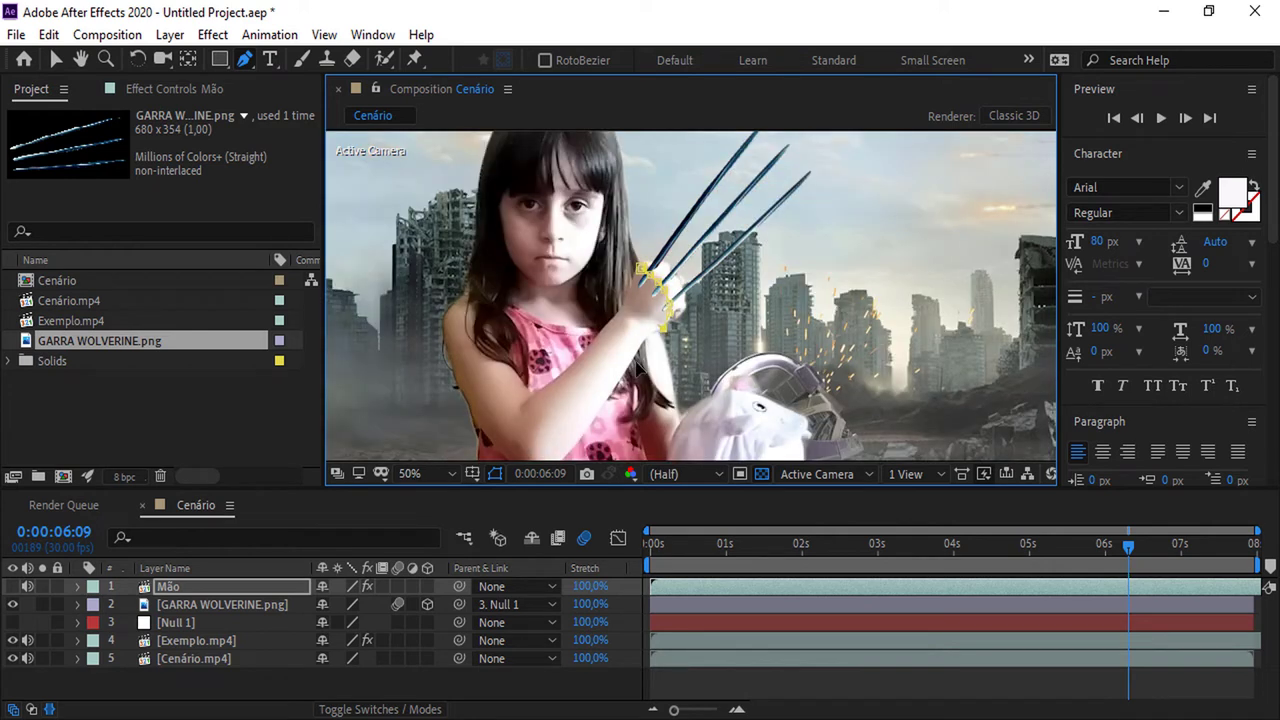
left_click(642, 357)
left_click(568, 452)
Trace the mask back up the inner arm and close it at the fist.
left_click(526, 439)
left_click(524, 419)
left_click(531, 391)
left_click(550, 366)
left_click(597, 311)
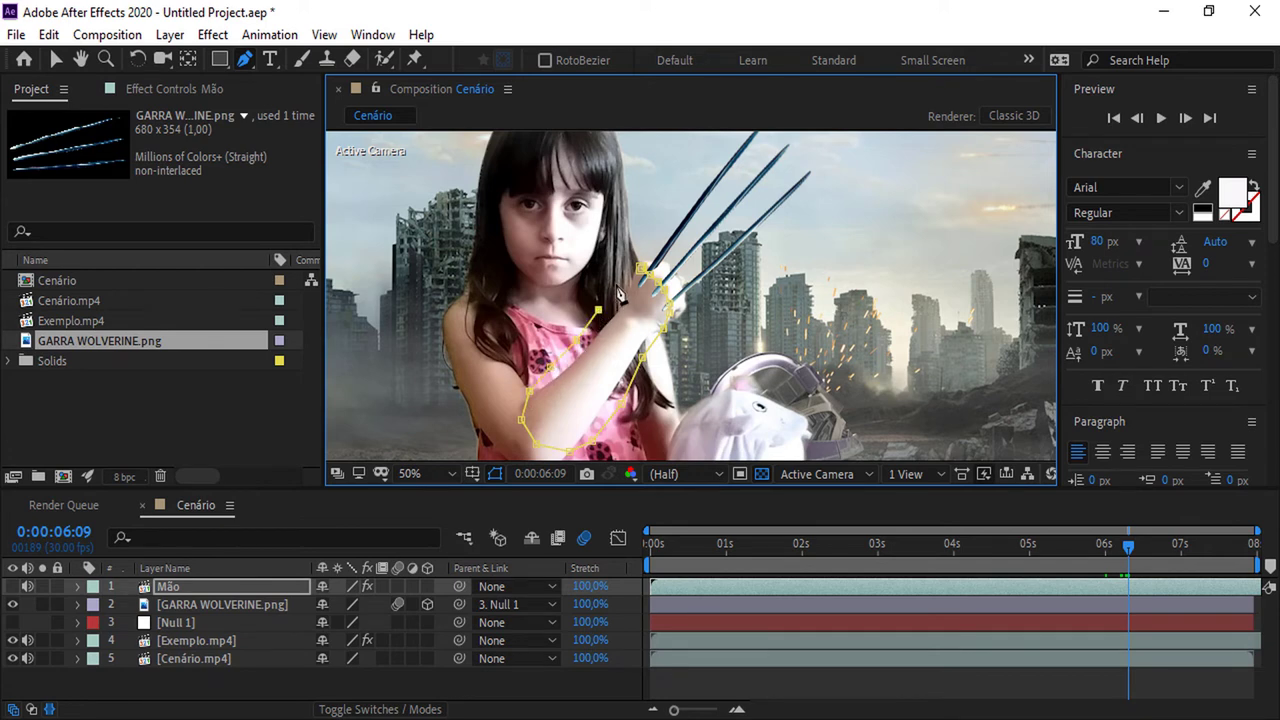
left_click(618, 285)
left_click(641, 269)
Set the Mask Feather of Mão's Mask 1 to 7 pixels.
left_click(77, 587)
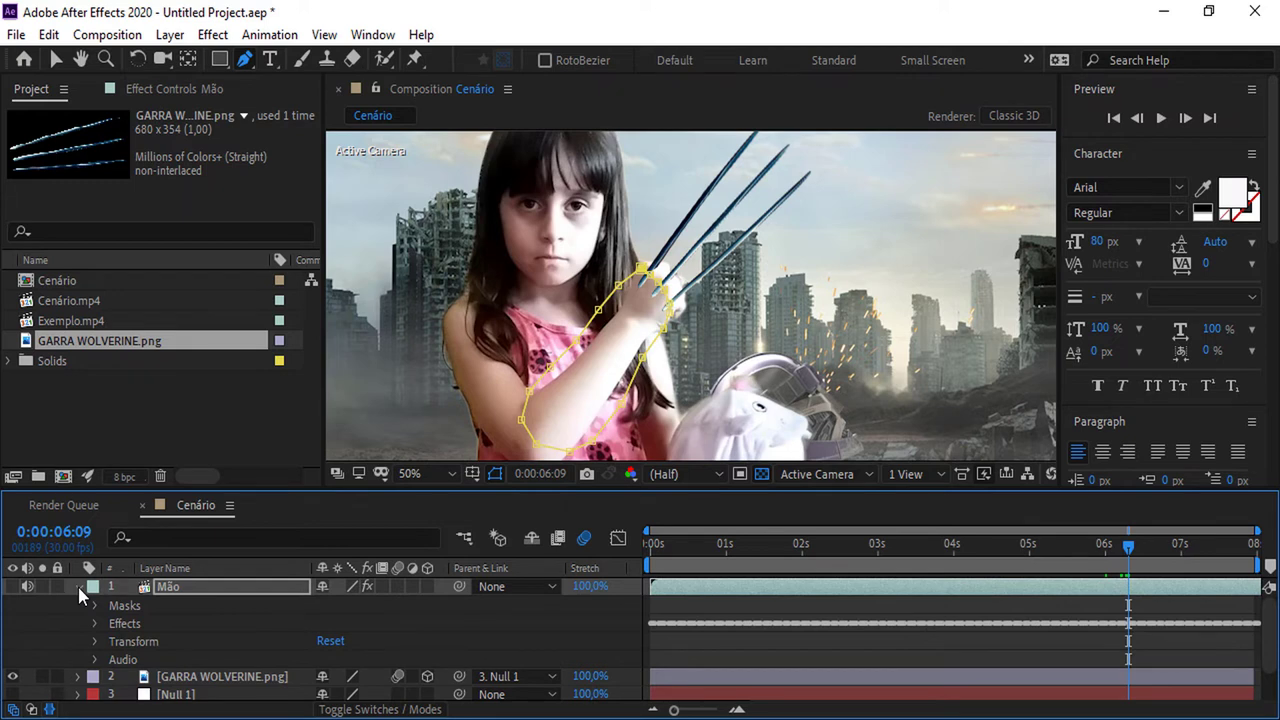
left_click(95, 606)
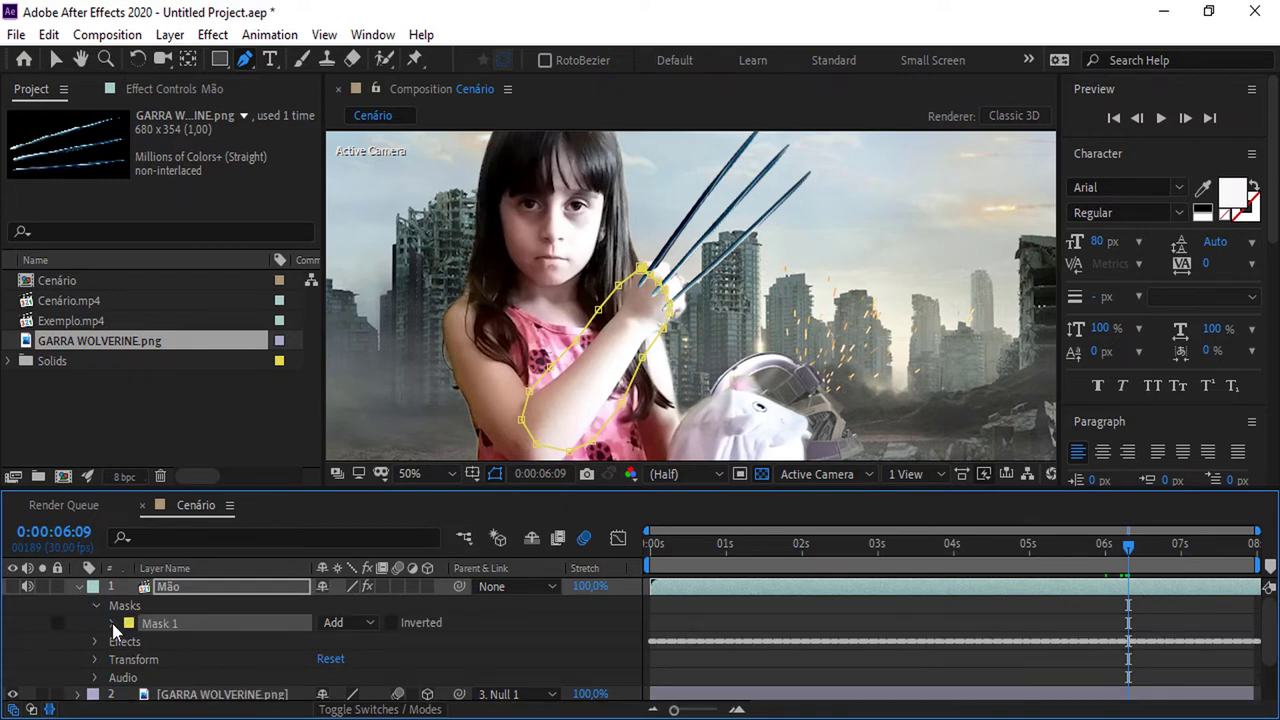
left_click(112, 623)
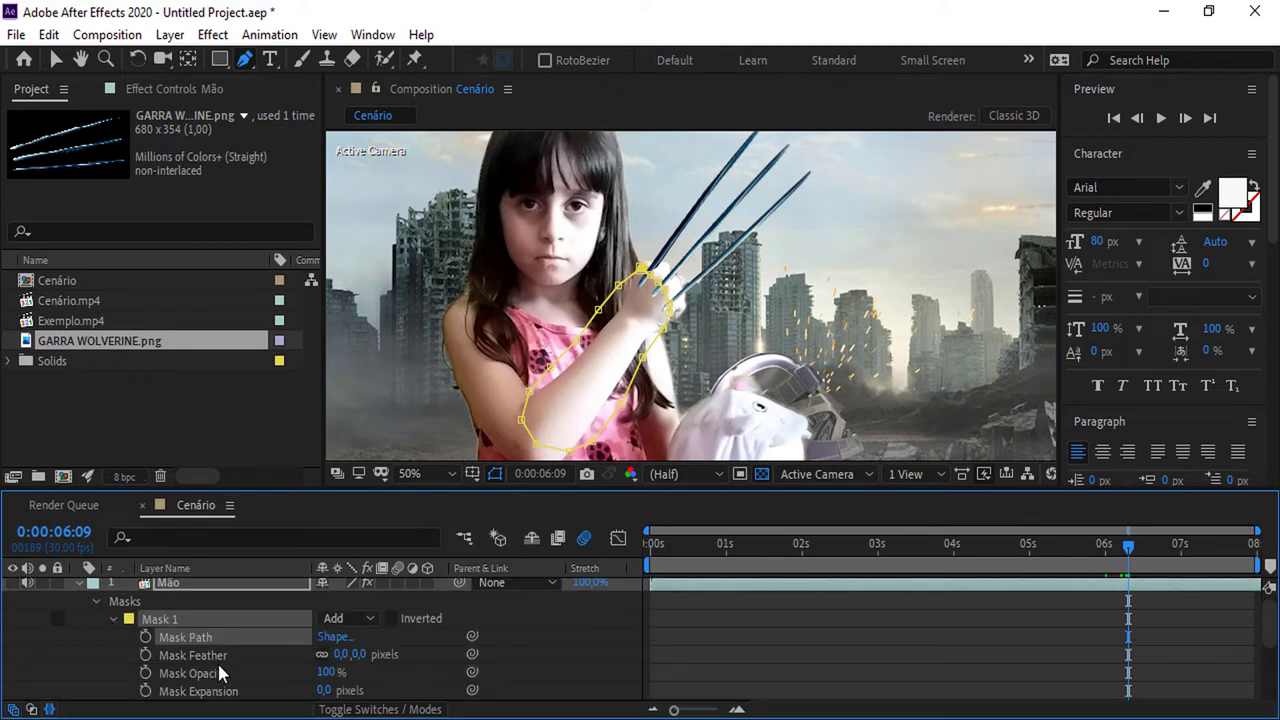
left_click(342, 654)
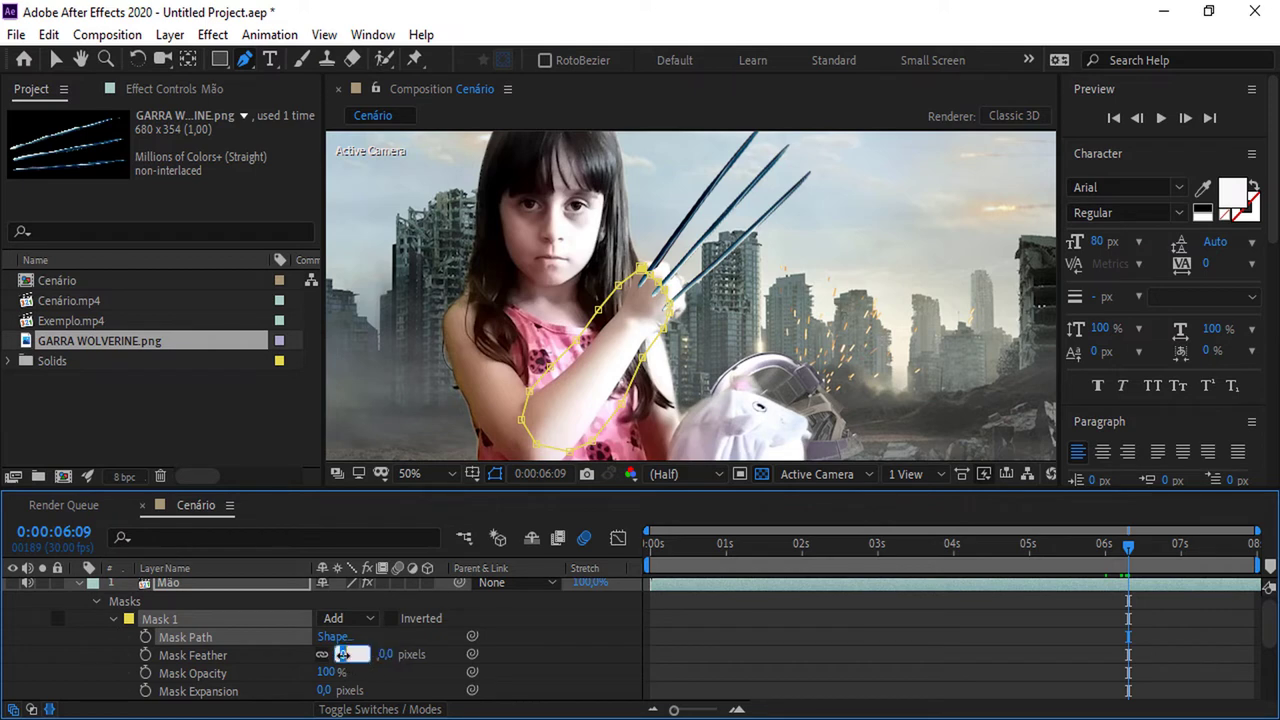
type("7")
left_click(439, 655)
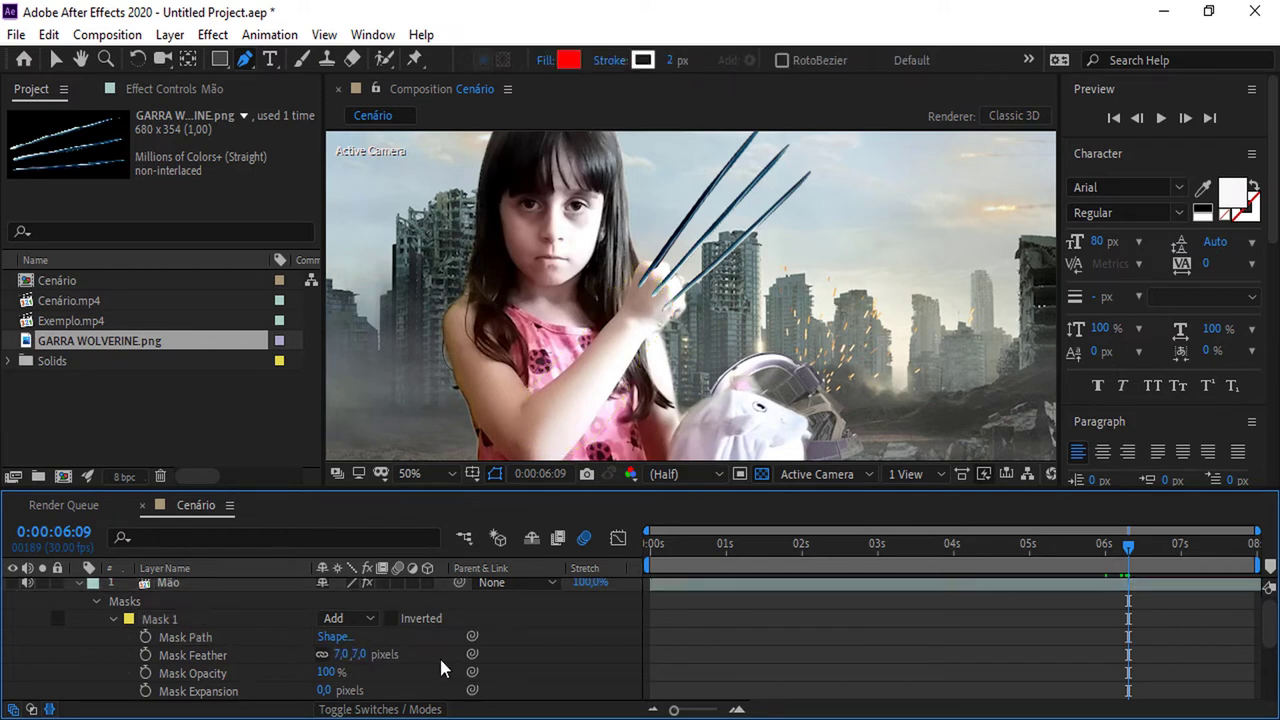
scroll(57, 648, "up", 1)
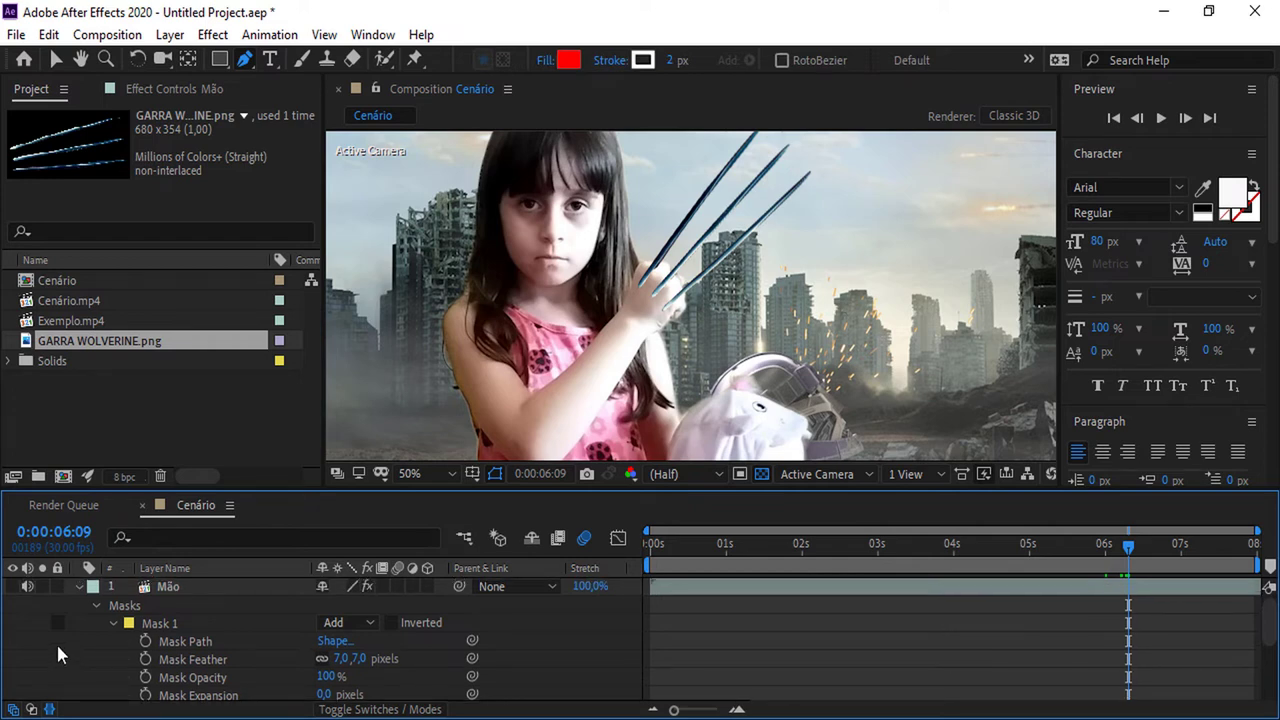
left_click(78, 586)
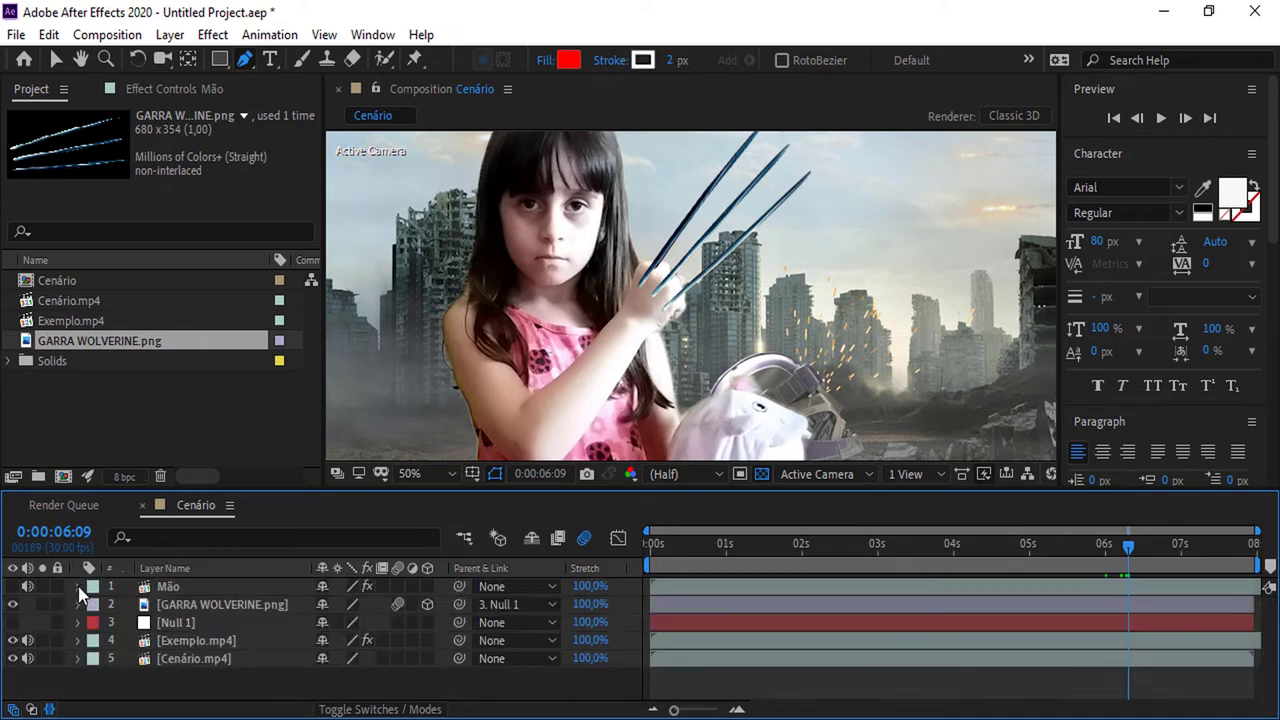
Make Mão and Null 1 visible again and save the project.
left_click(12, 586)
left_click(13, 622)
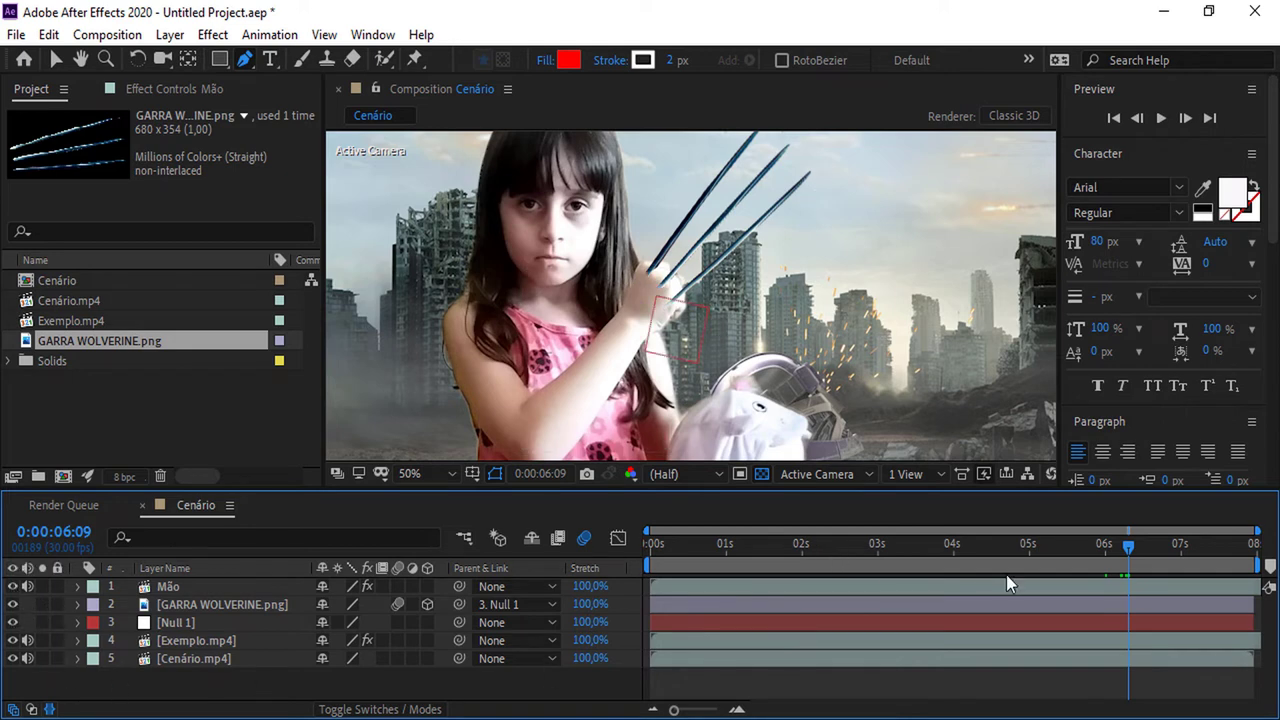
left_click_drag(1131, 546, 1095, 553)
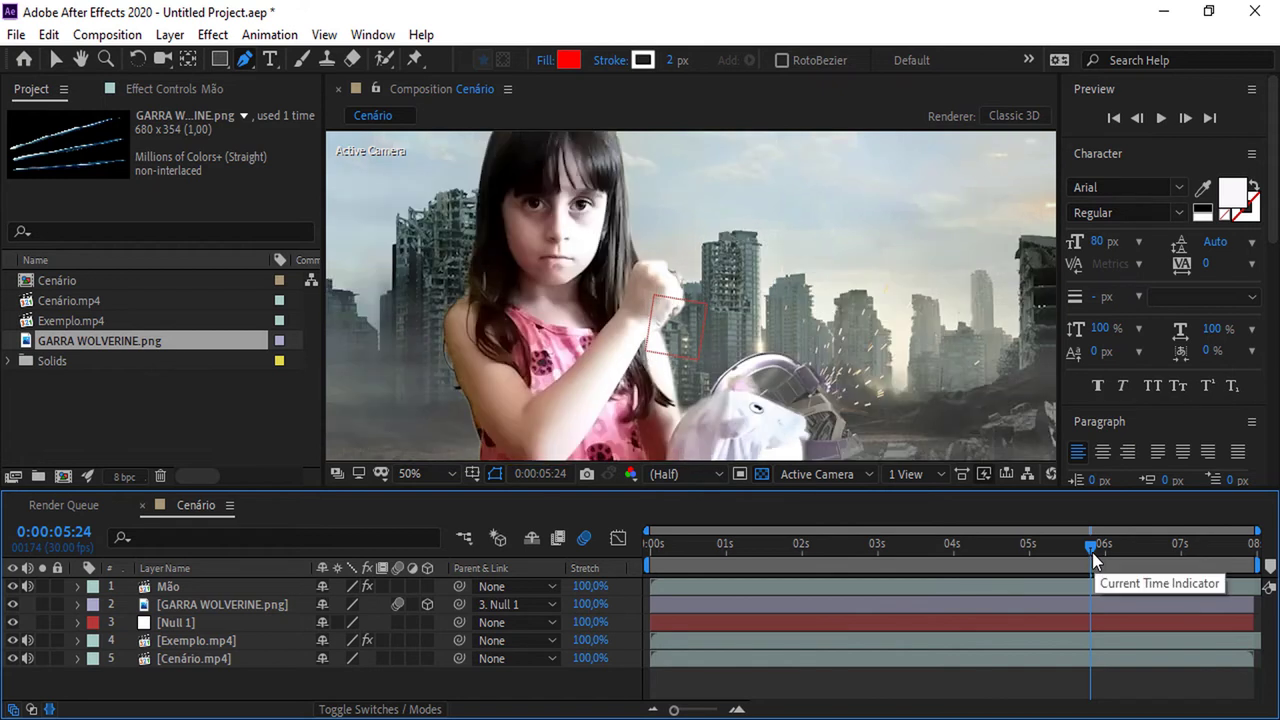
key("ctrl+s")
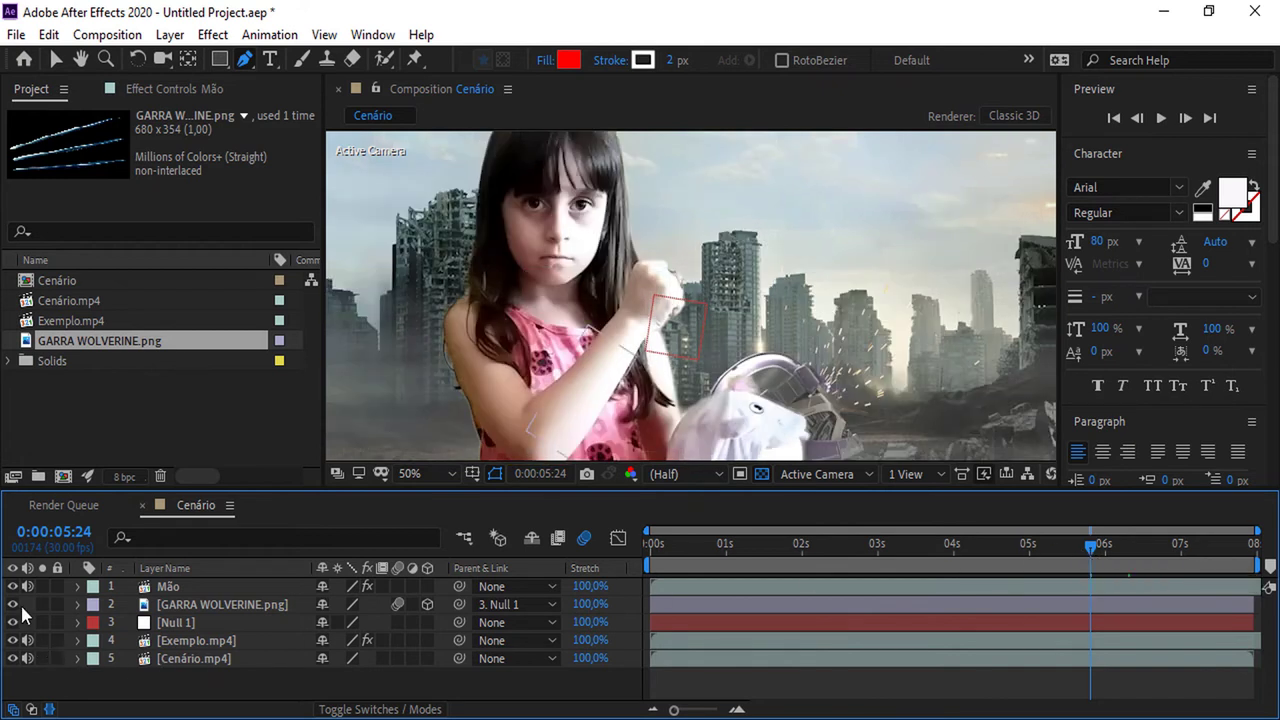
left_click(13, 604)
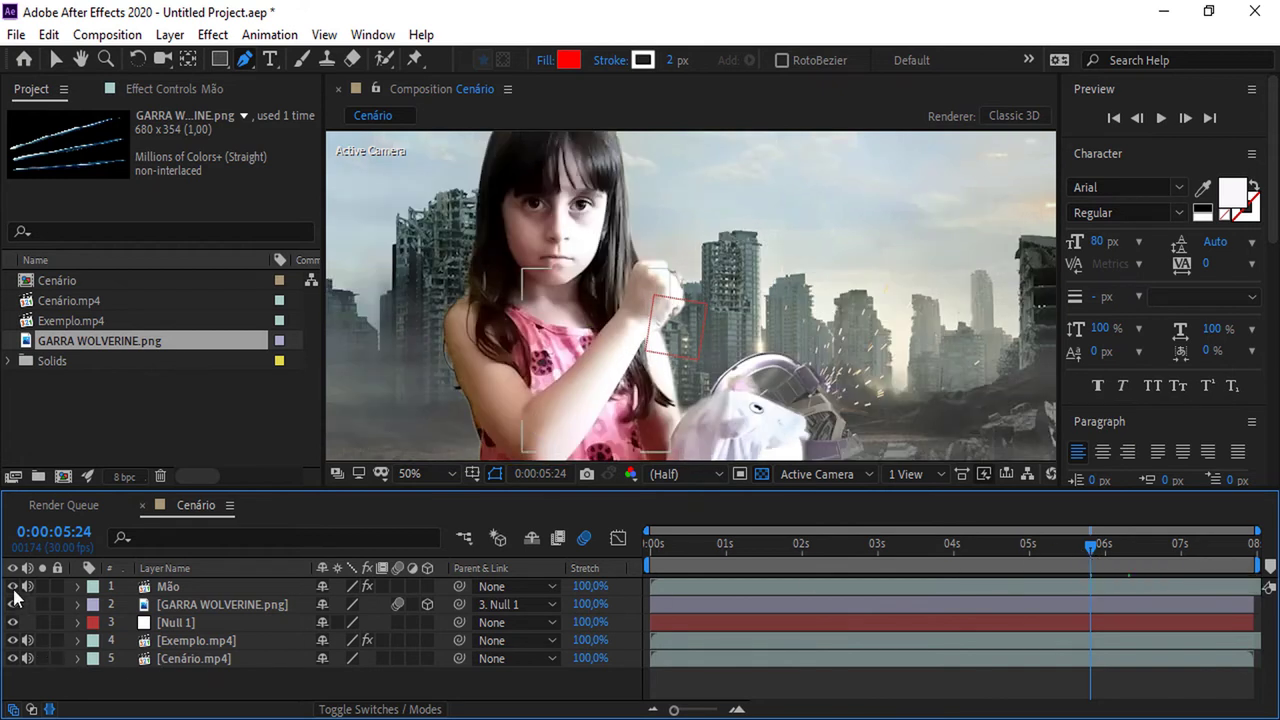
Preview the composite to check the claws emerging behind the masked hand.
left_click(215, 587)
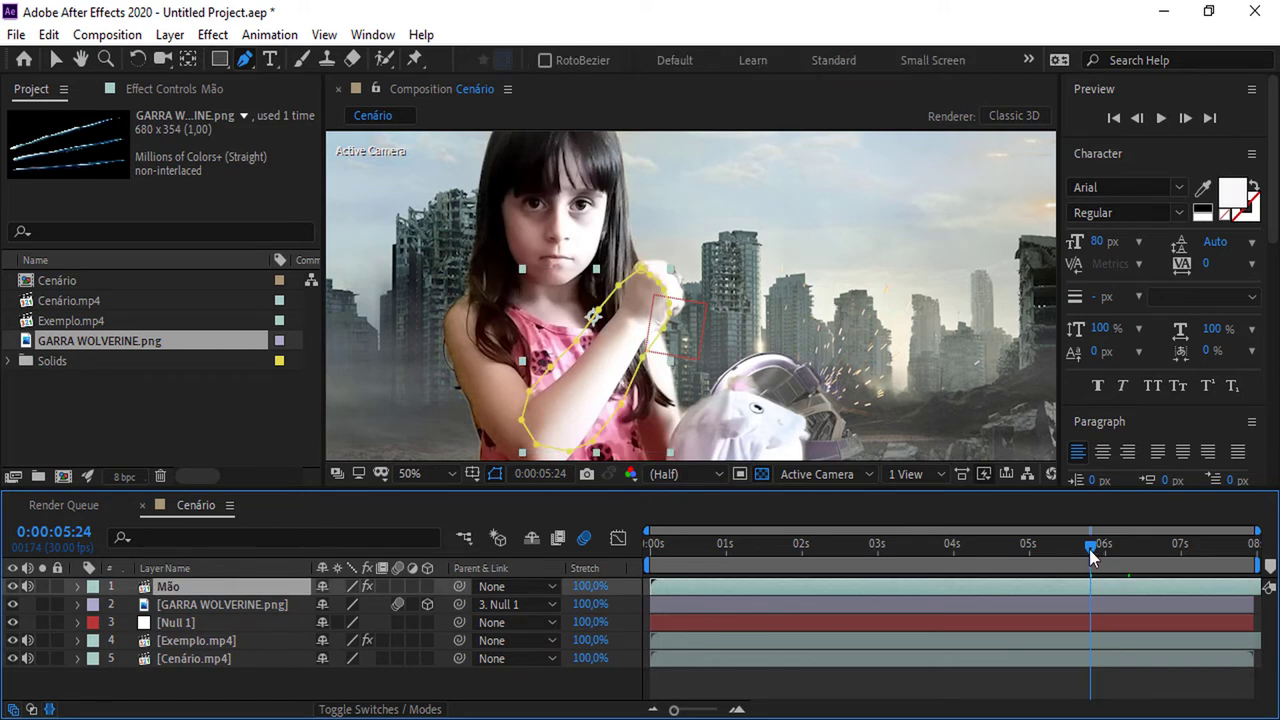
mouse_move(1090, 548)
left_mouse_down()
mouse_move(1128, 555)
mouse_move(1105, 548)
left_mouse_up()
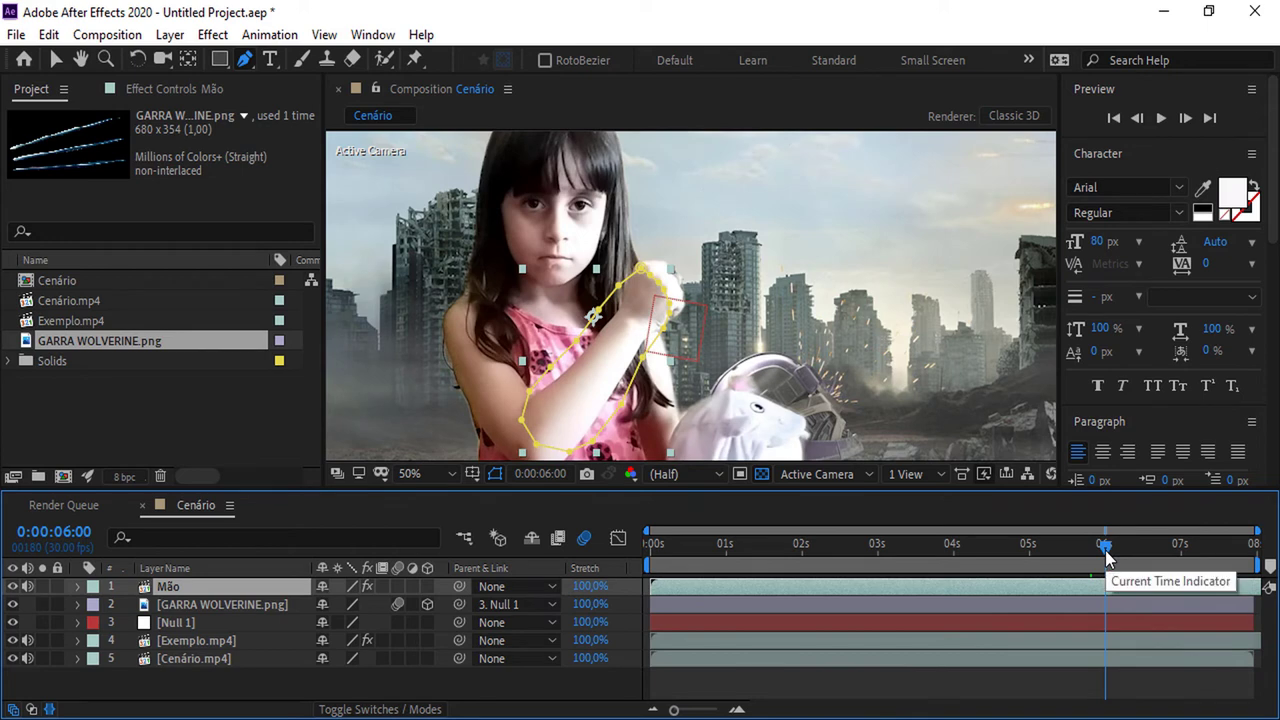
scroll(882, 326, "down", 2)
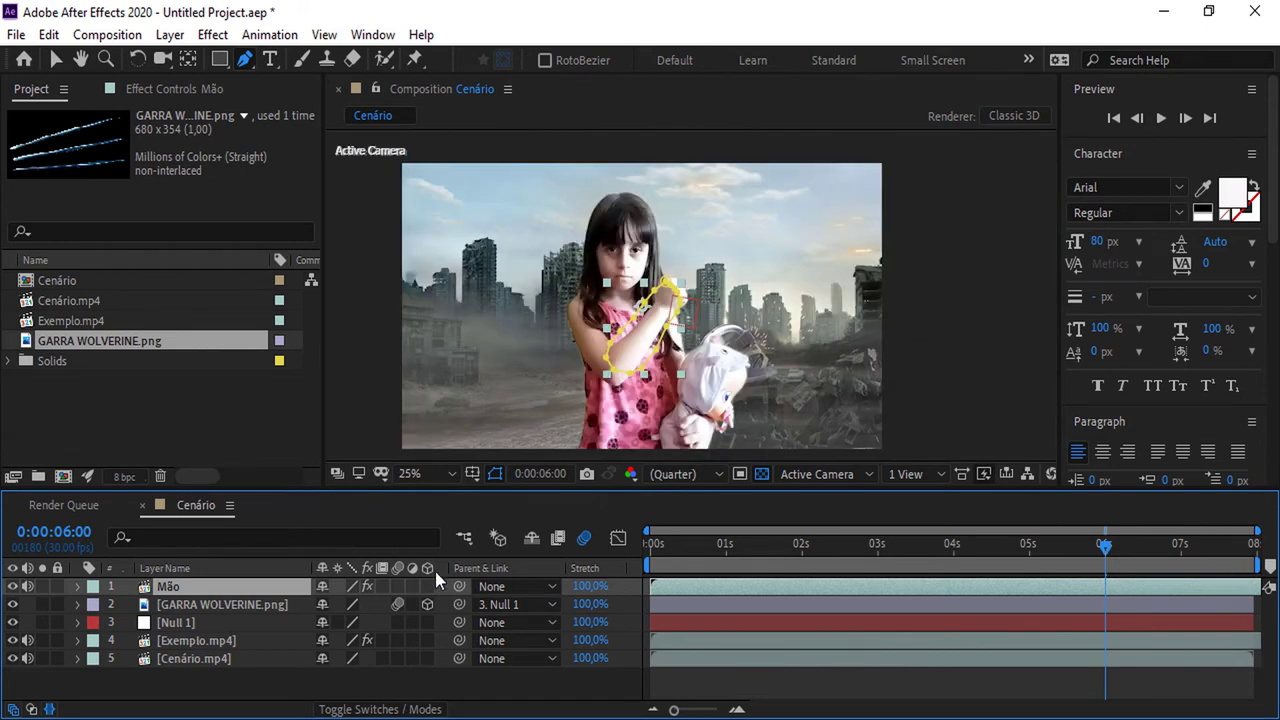
left_click(308, 684)
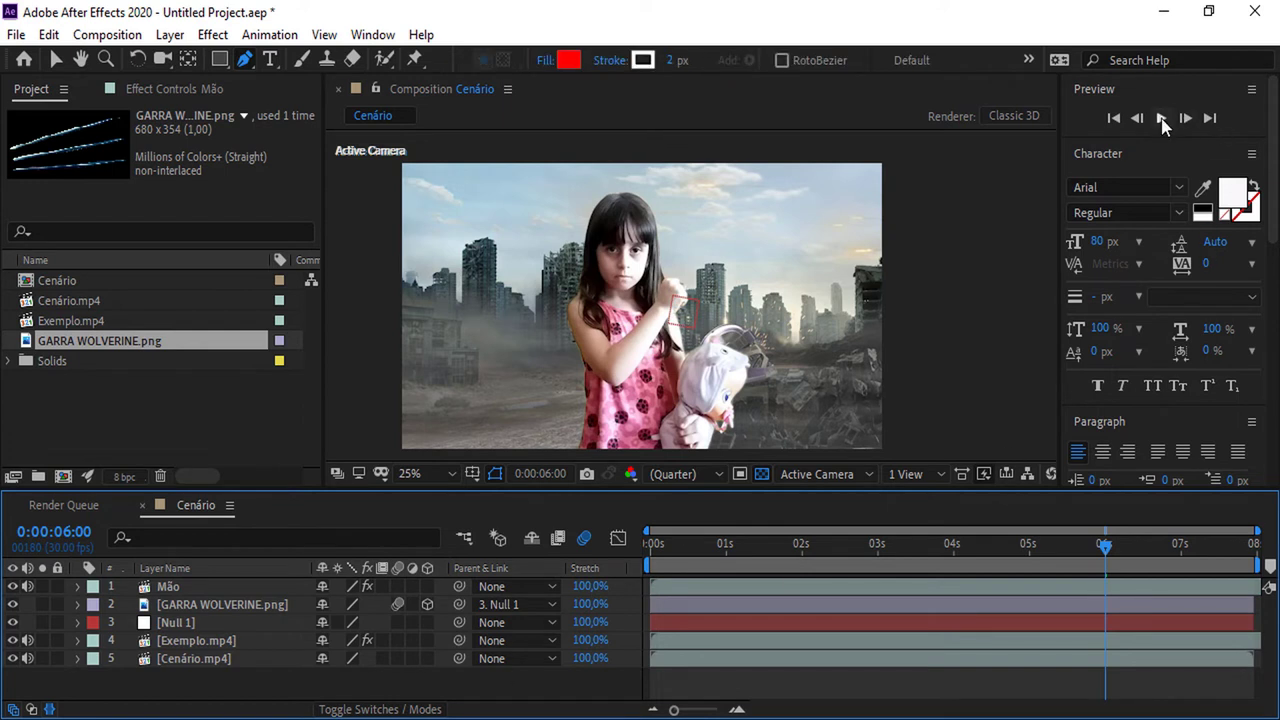
left_click(1162, 119)
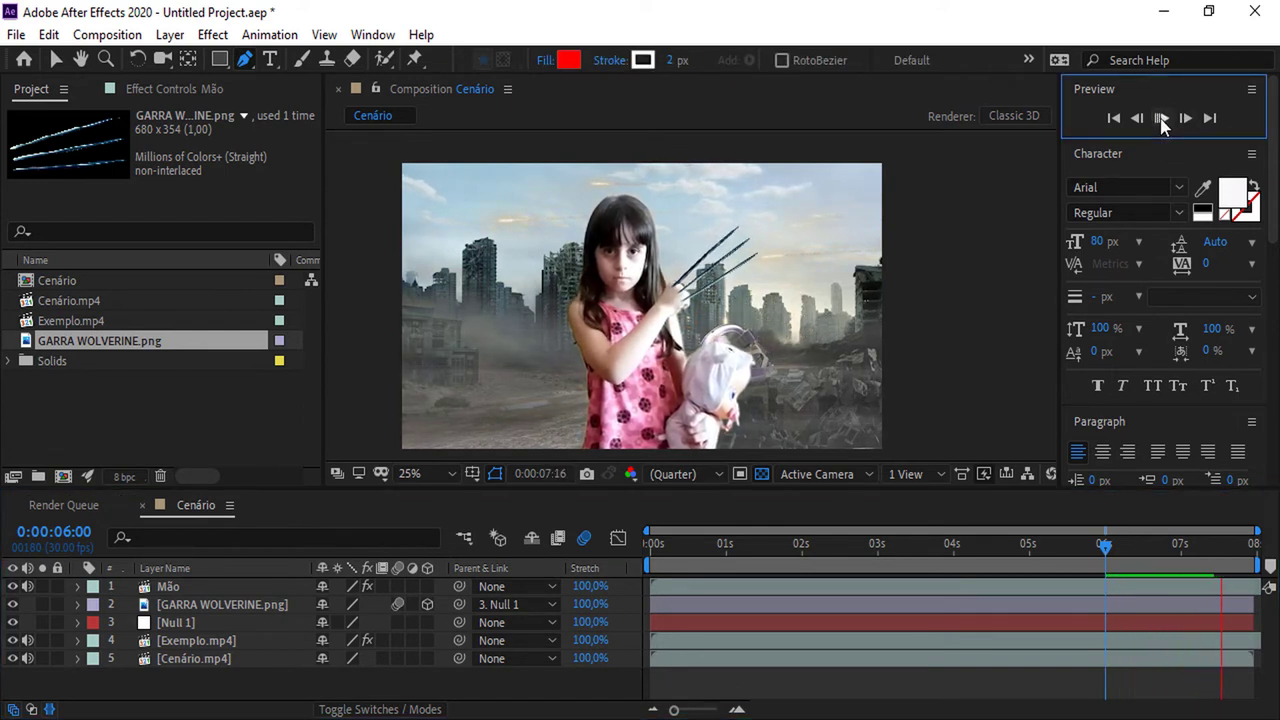
left_click(1162, 119)
key("Home")
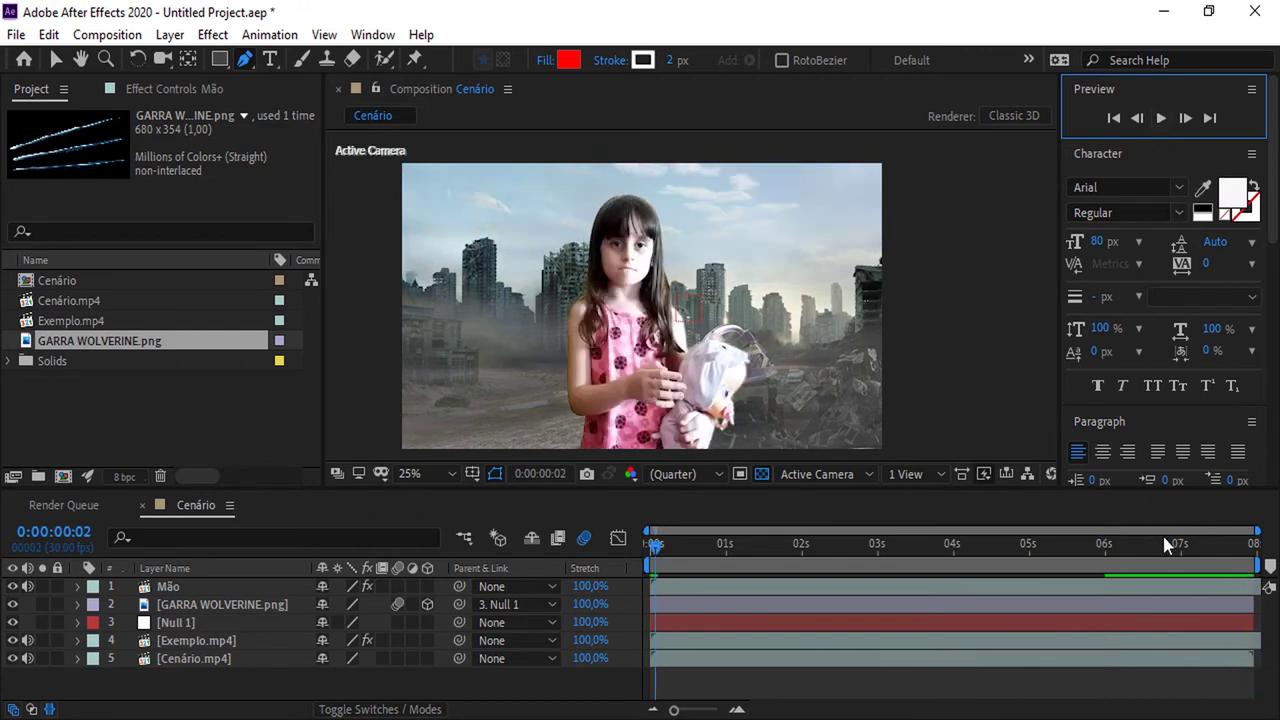
mouse_move(656, 548)
left_mouse_down()
mouse_move(1097, 565)
mouse_move(1100, 546)
mouse_move(1130, 548)
mouse_move(1118, 552)
left_mouse_up()
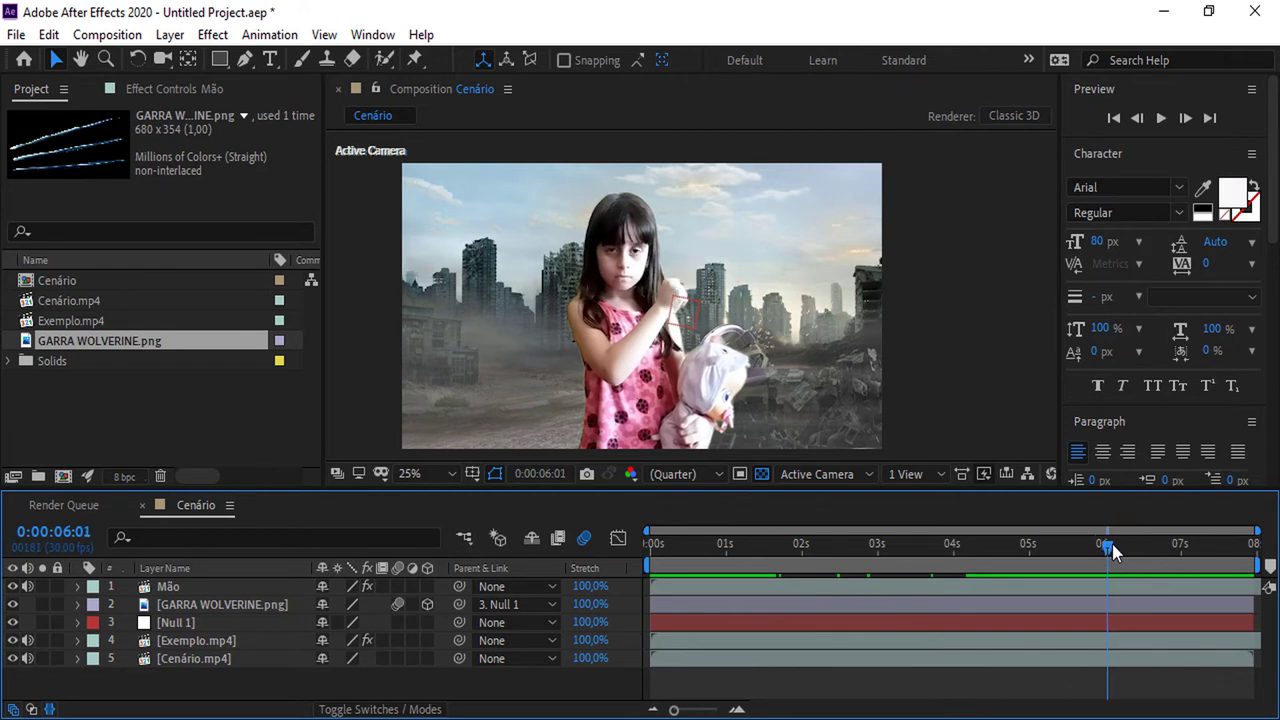
Drag the hand mask's vertices to fit the girl's hand more closely.
left_click(690, 300)
scroll(692, 295, "up", 4)
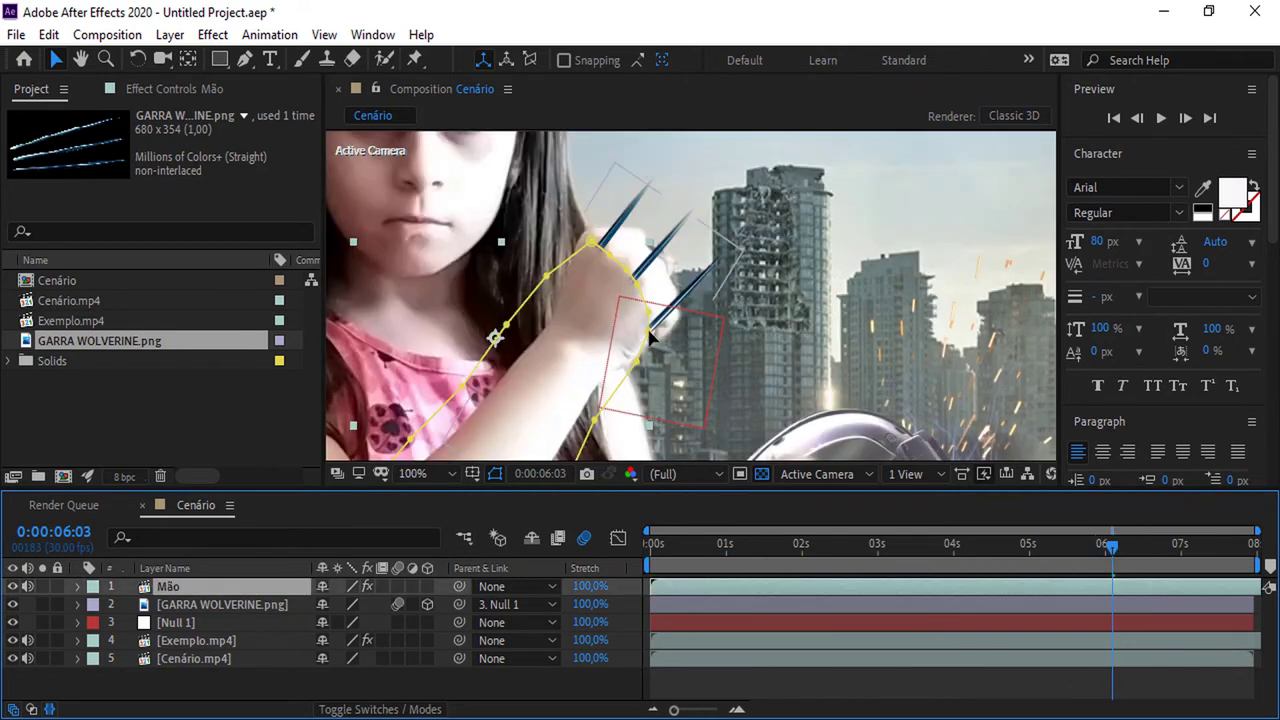
left_click_drag(650, 338, 658, 330)
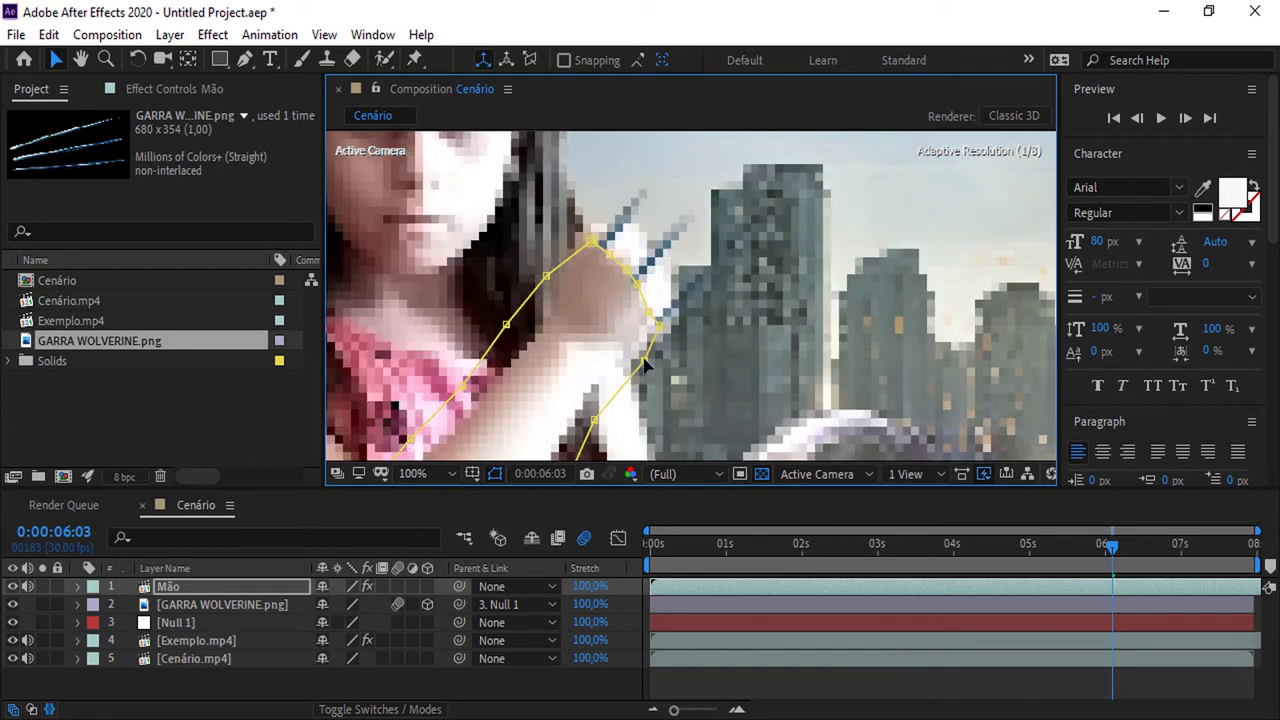
left_click_drag(636, 366, 648, 366)
scroll(884, 396, "down", 2)
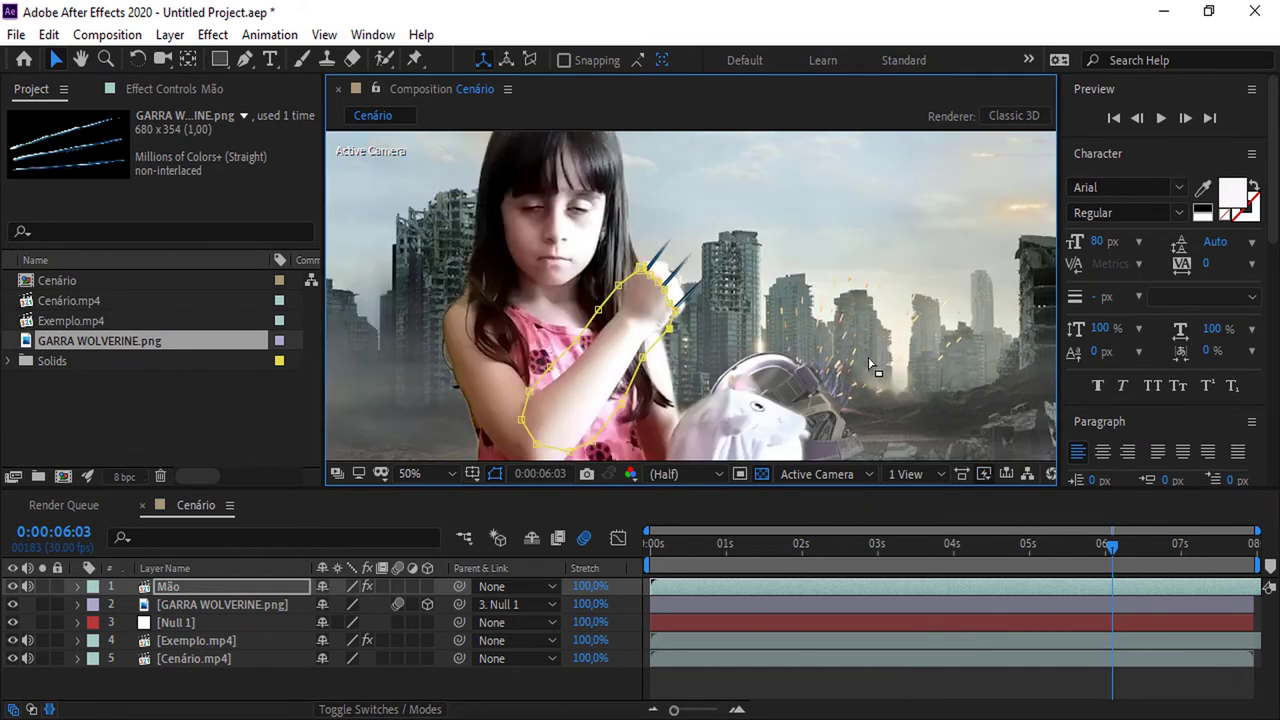
Check the mask at earlier frames, widening its edge at 1:12, then scrub to where the claws appear.
left_click_drag(1113, 558, 863, 558)
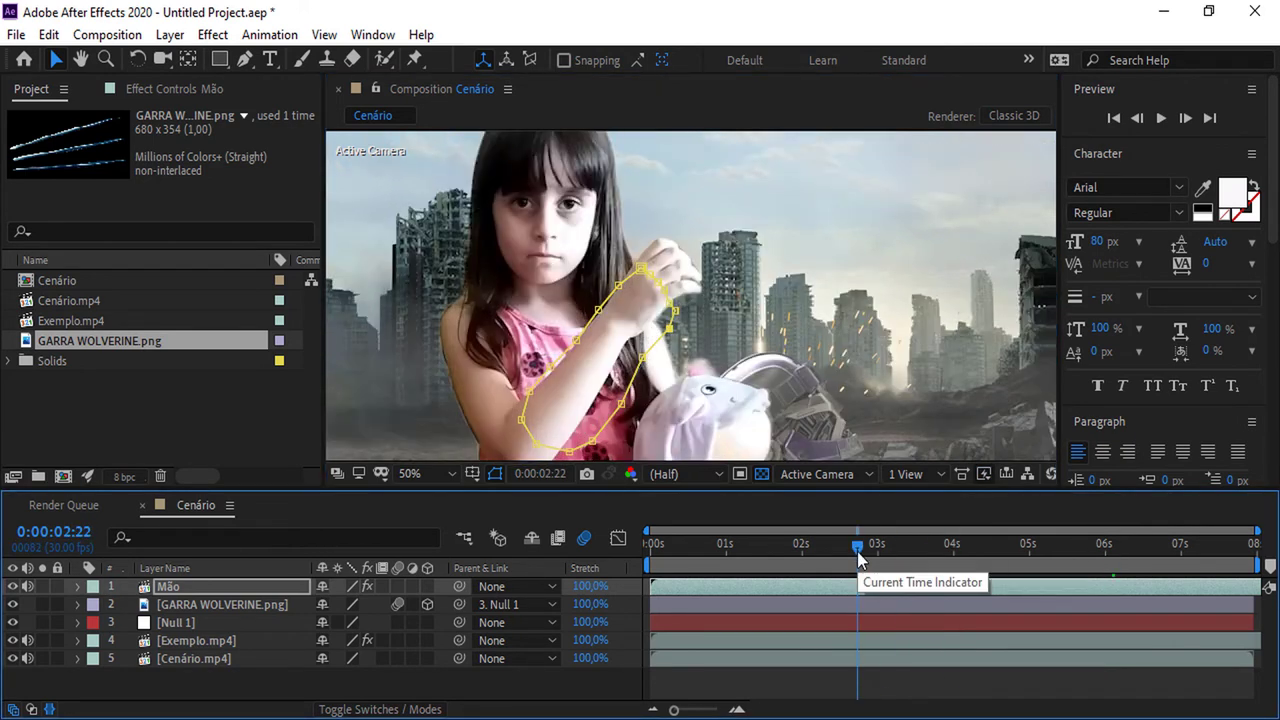
left_click_drag(857, 556, 755, 567)
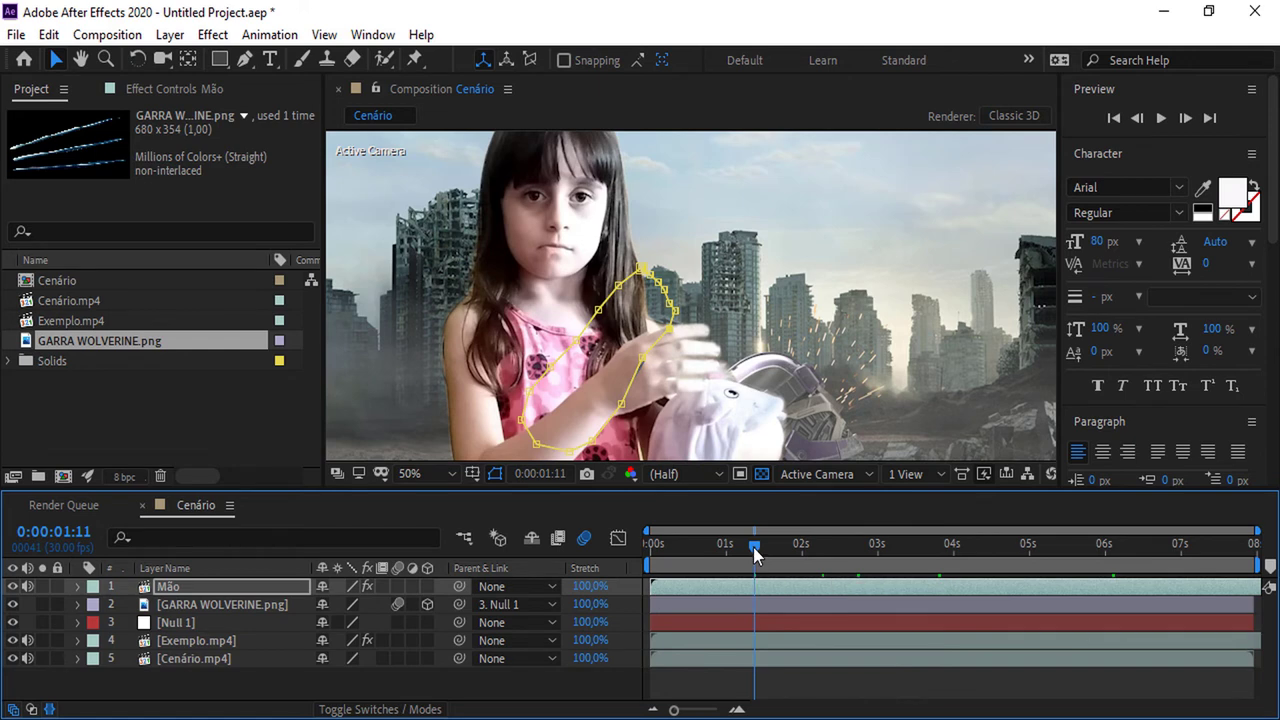
left_click_drag(755, 546, 764, 556)
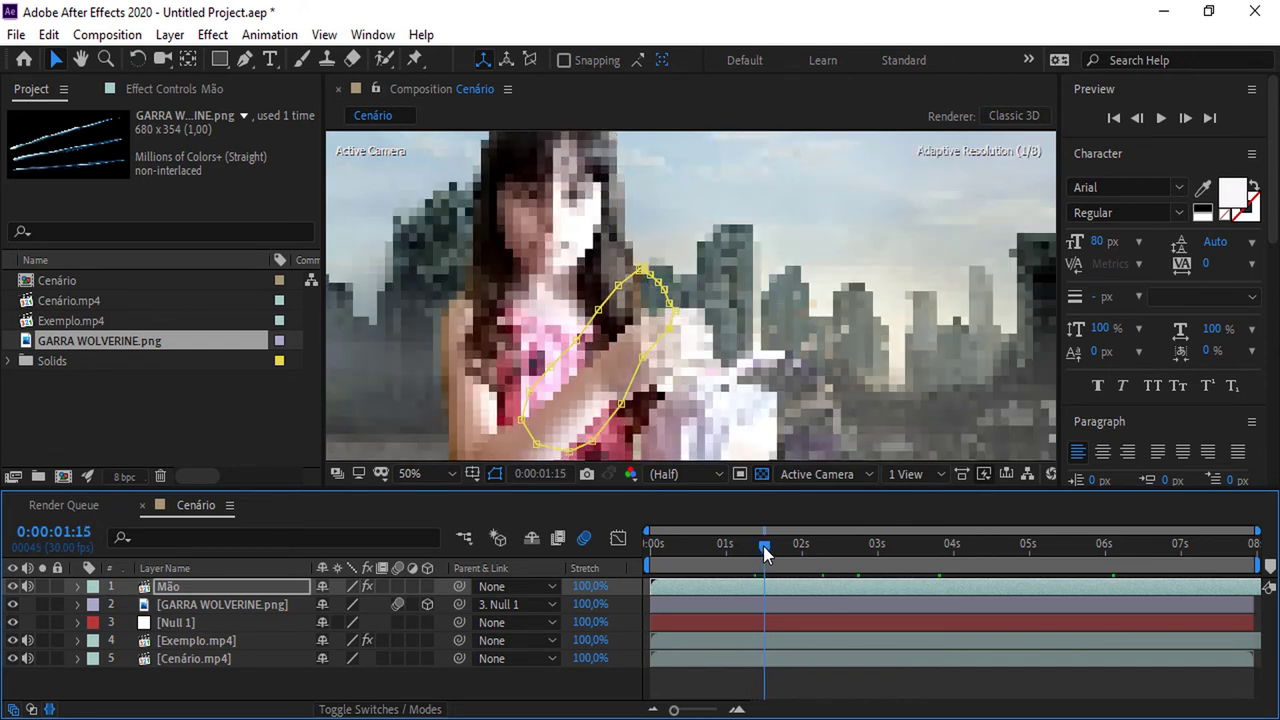
left_click_drag(642, 361, 659, 358)
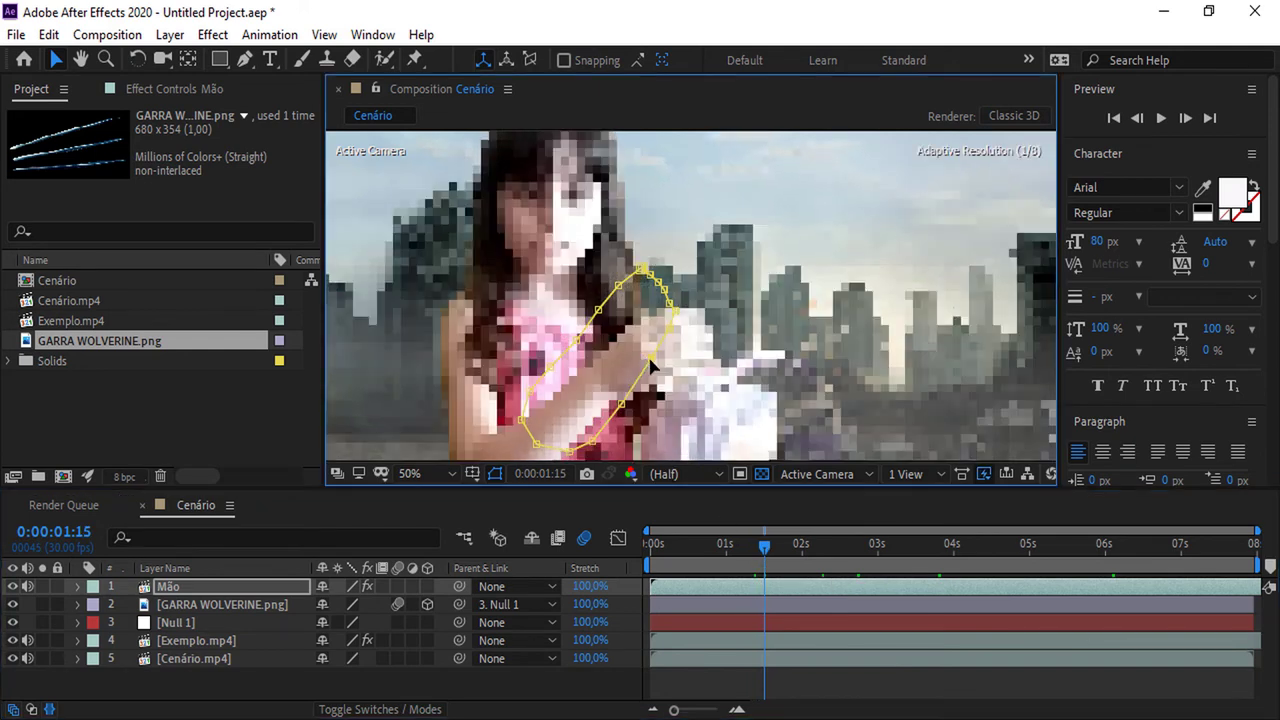
left_click_drag(764, 556, 727, 563)
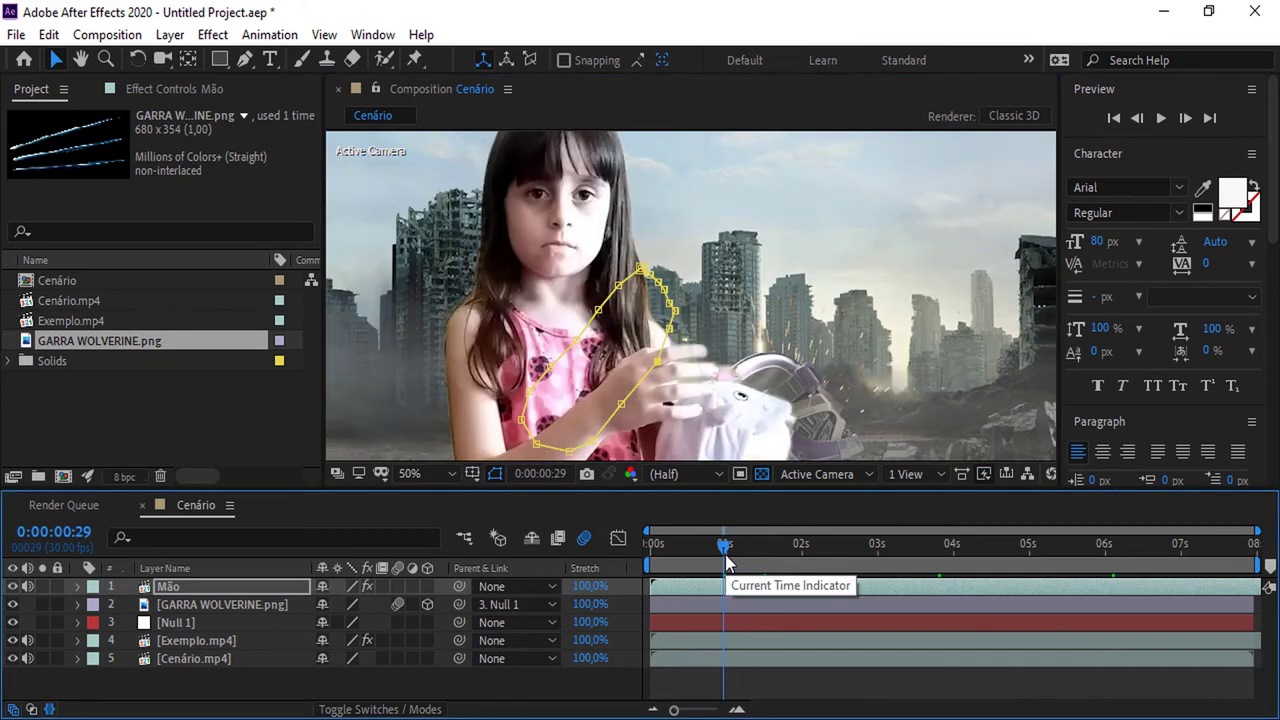
mouse_move(727, 563)
left_mouse_down()
mouse_move(848, 584)
mouse_move(907, 555)
mouse_move(1040, 556)
left_mouse_up()
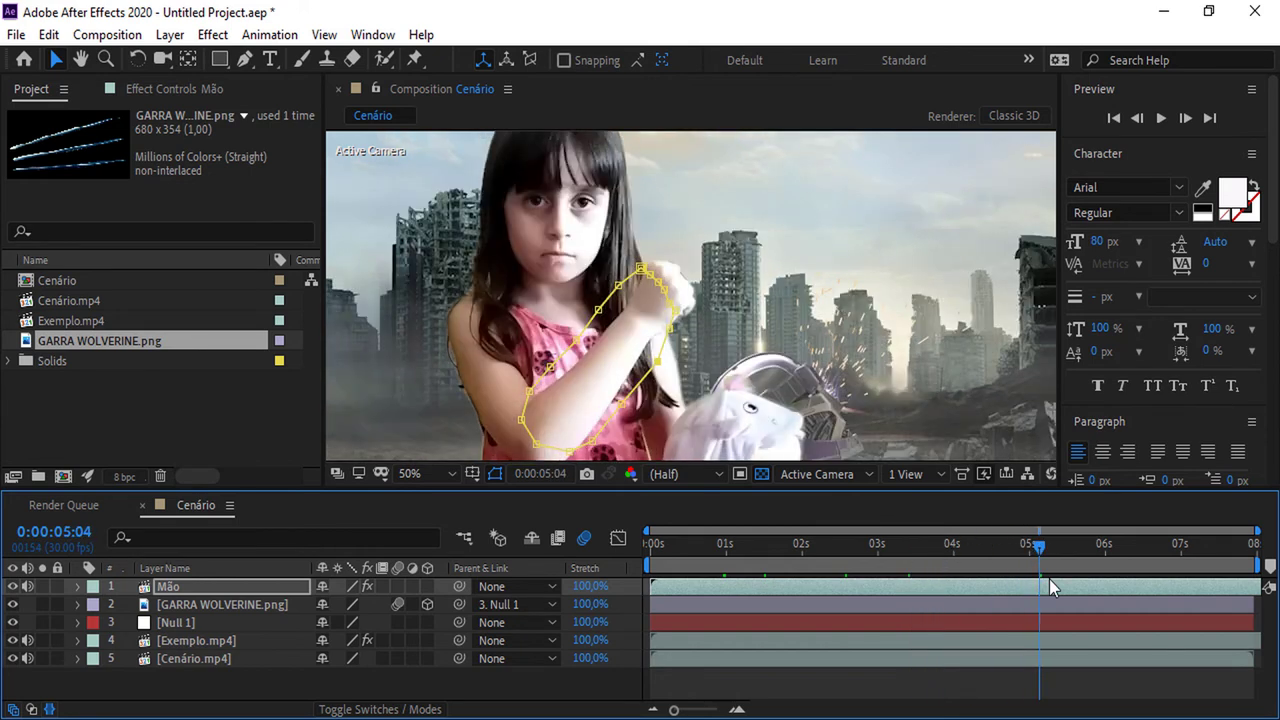
left_click_drag(1044, 548, 1129, 545)
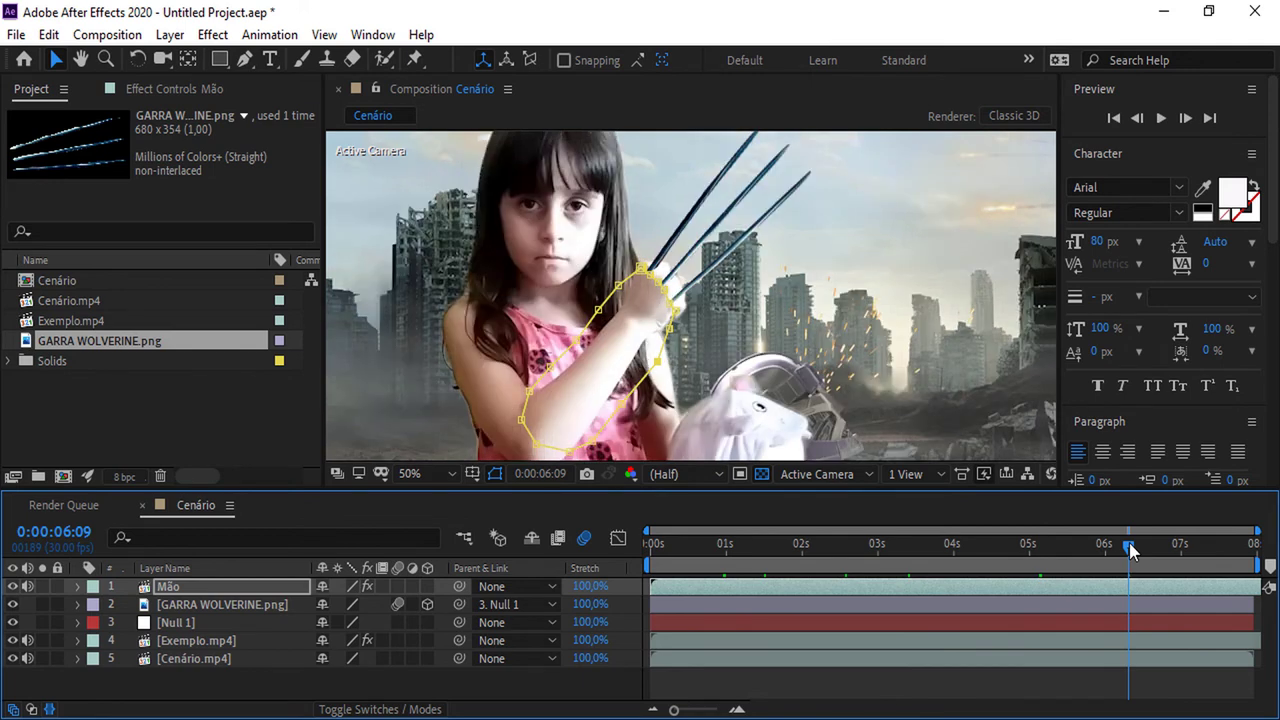
left_click_drag(1130, 549, 1129, 552)
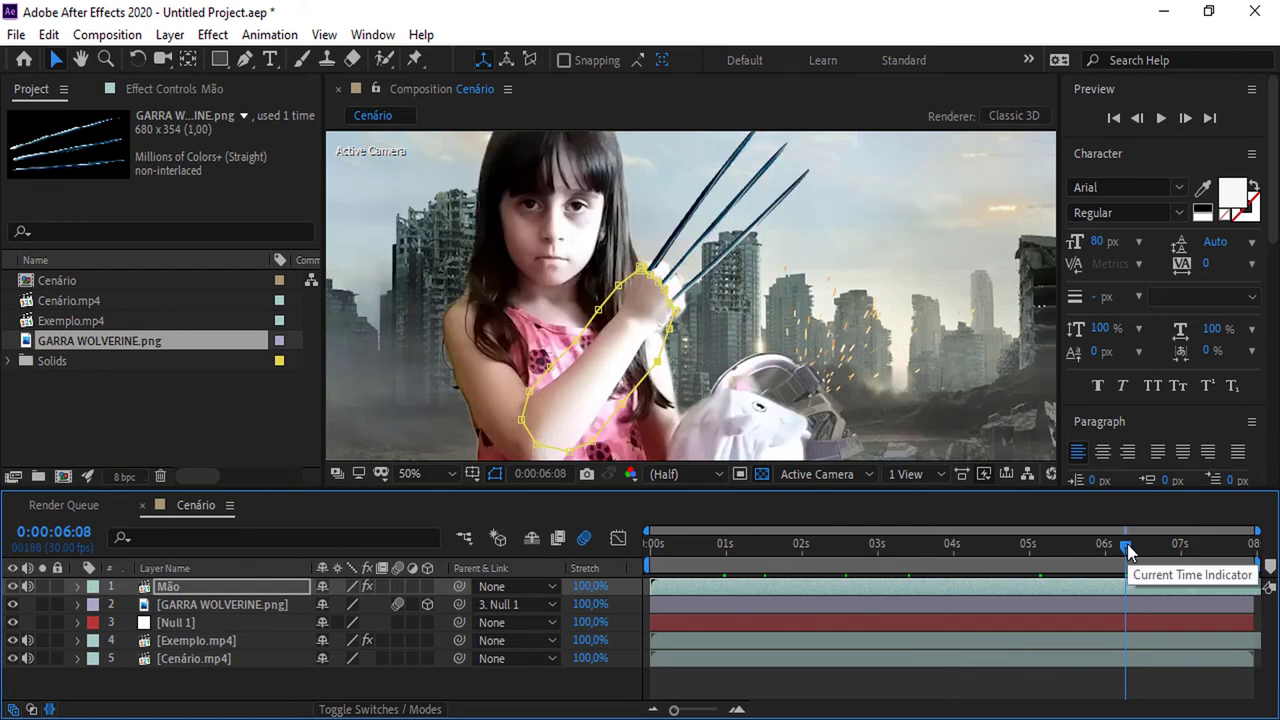
Track Mask 1 forward using the Position method, then check the tracked mask at an earlier frame.
left_click(78, 588)
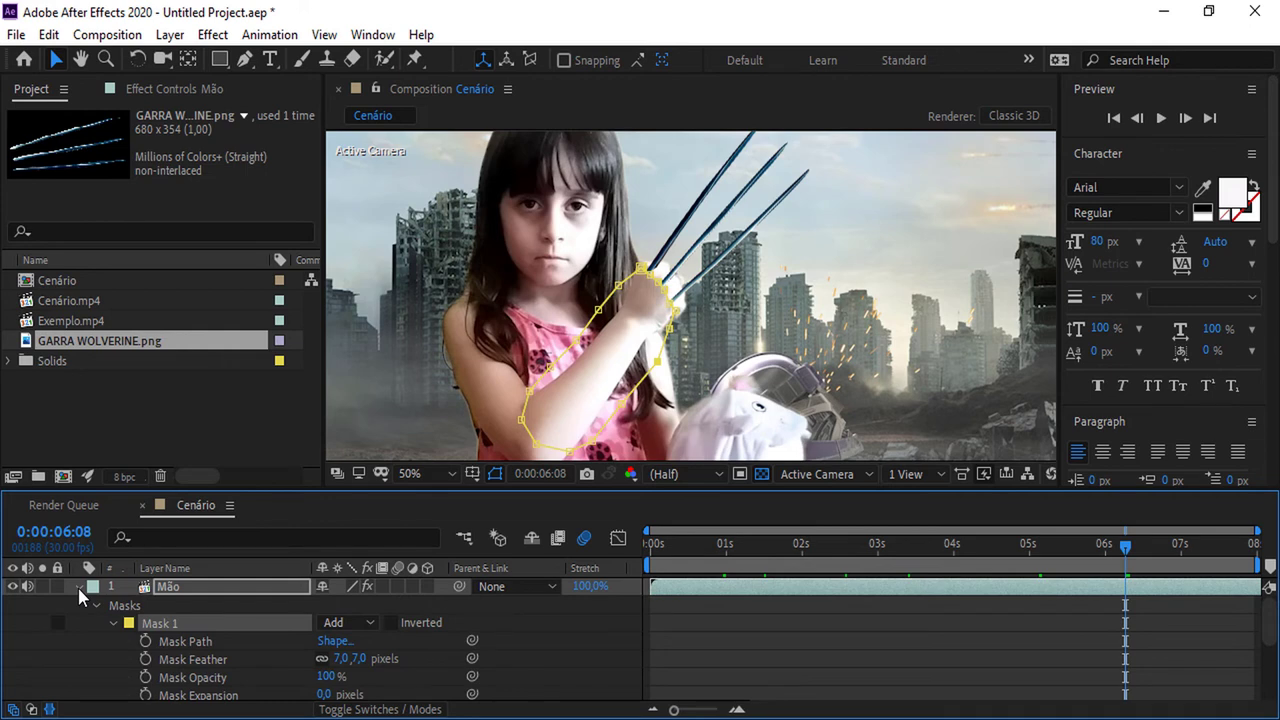
right_click(220, 624)
left_click(259, 641)
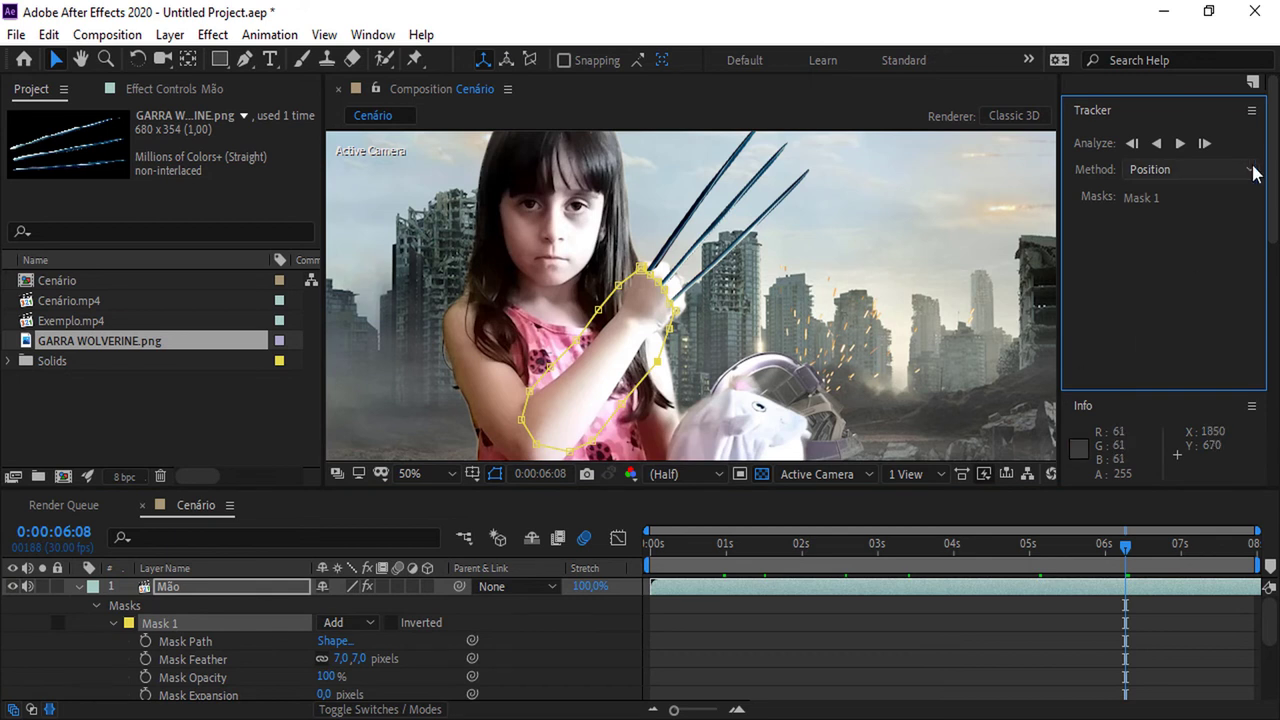
left_click(1135, 170)
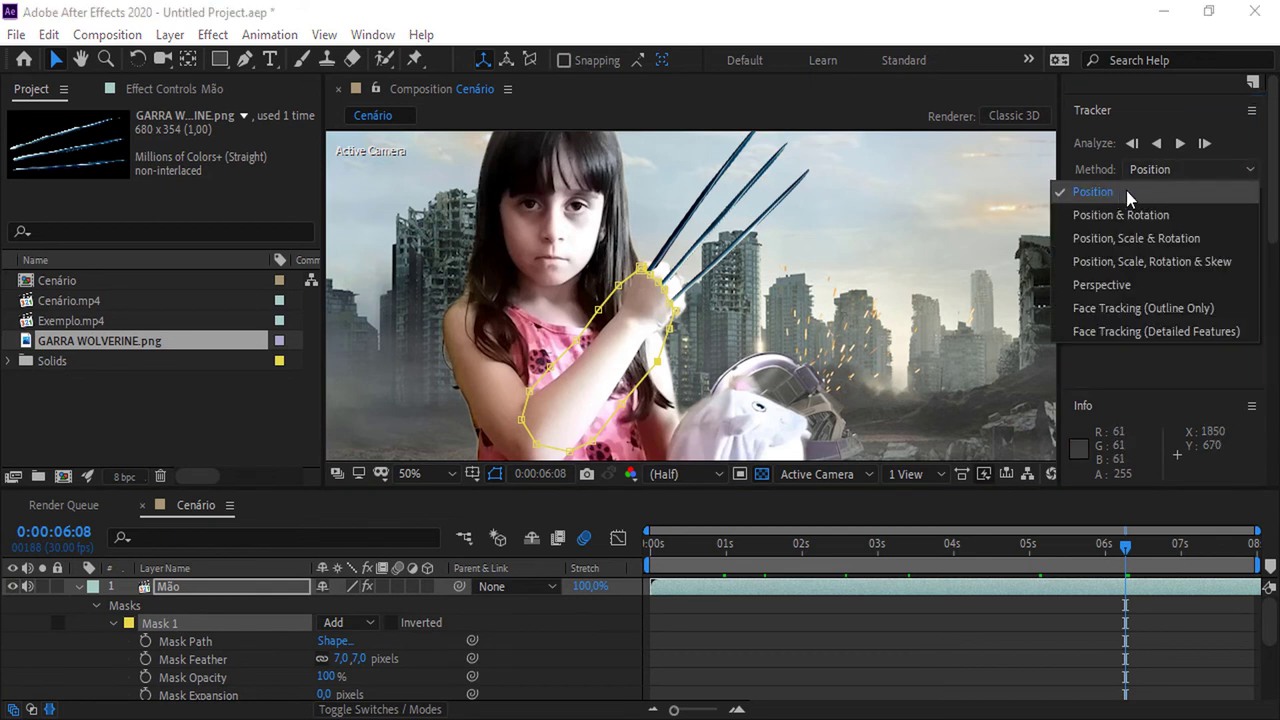
left_click(1209, 190)
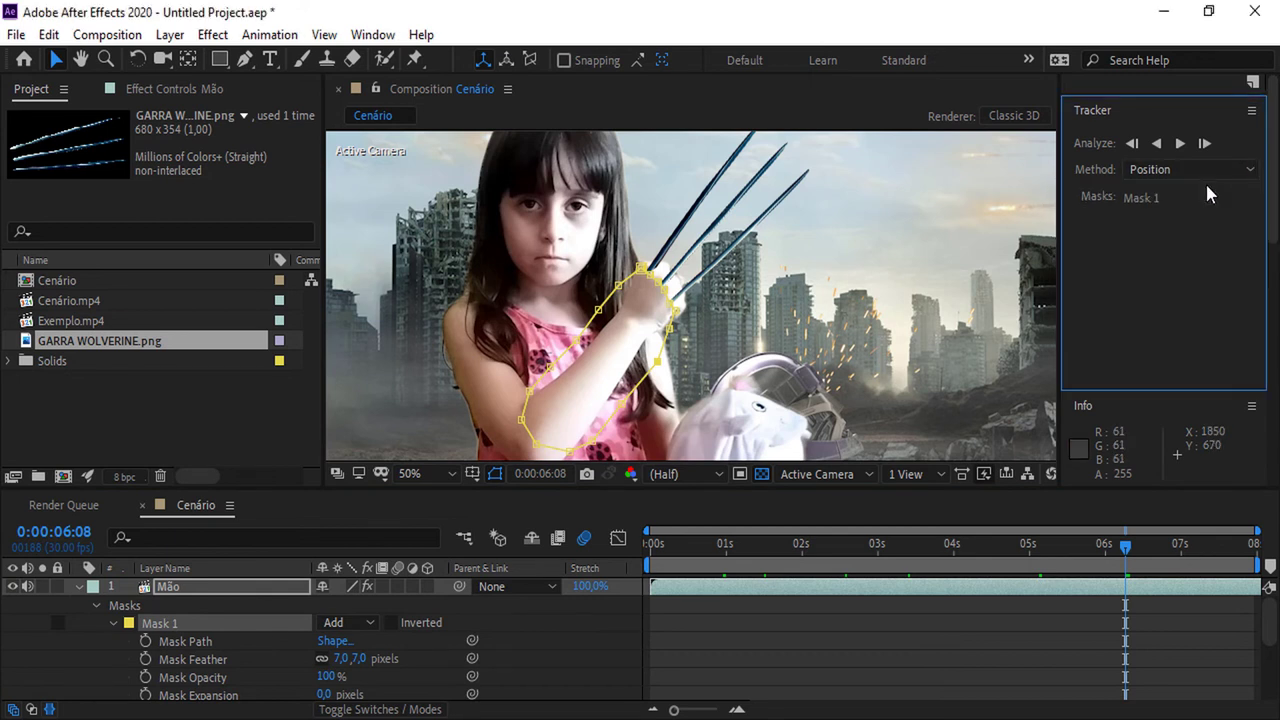
key("comma")
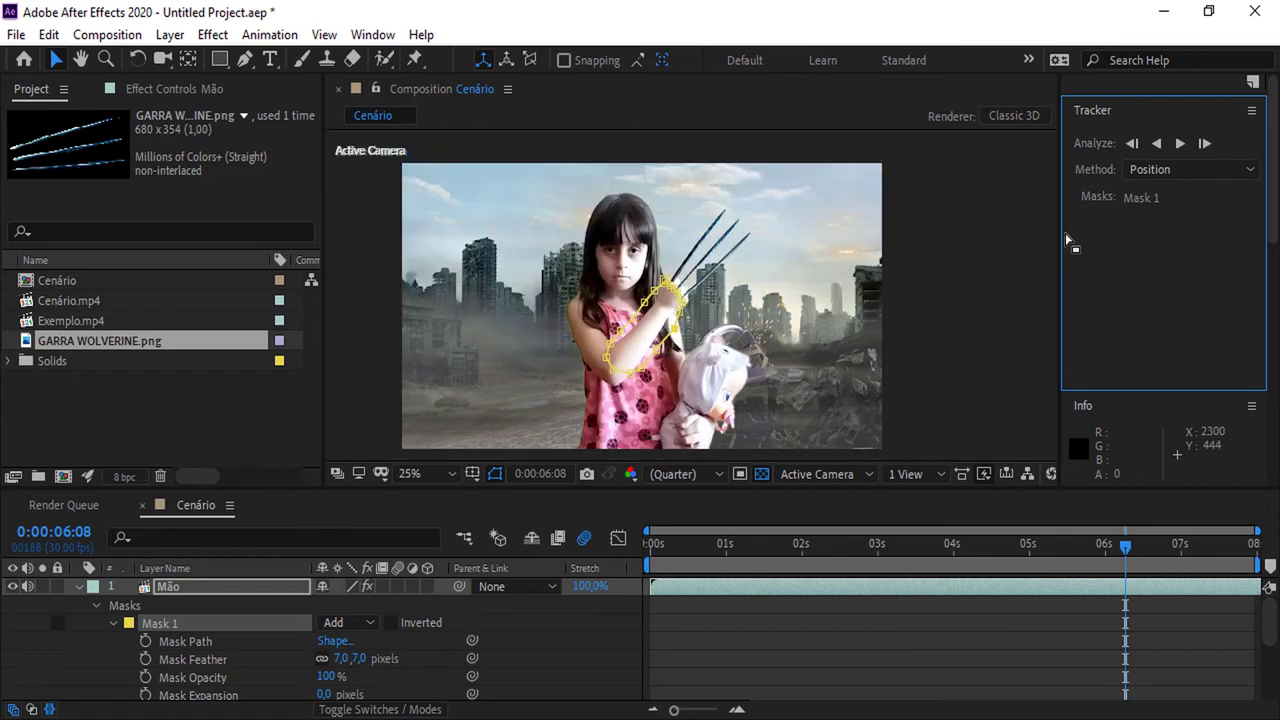
left_click(1181, 145)
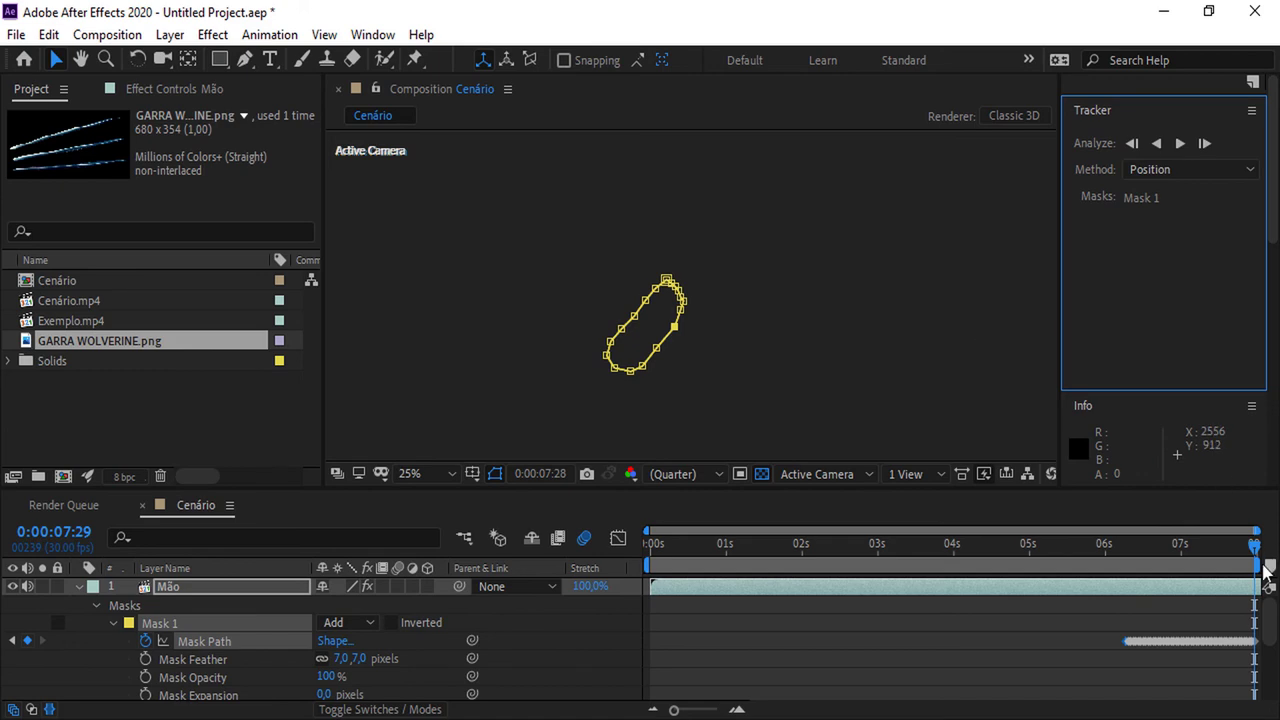
left_click_drag(1262, 568, 667, 591)
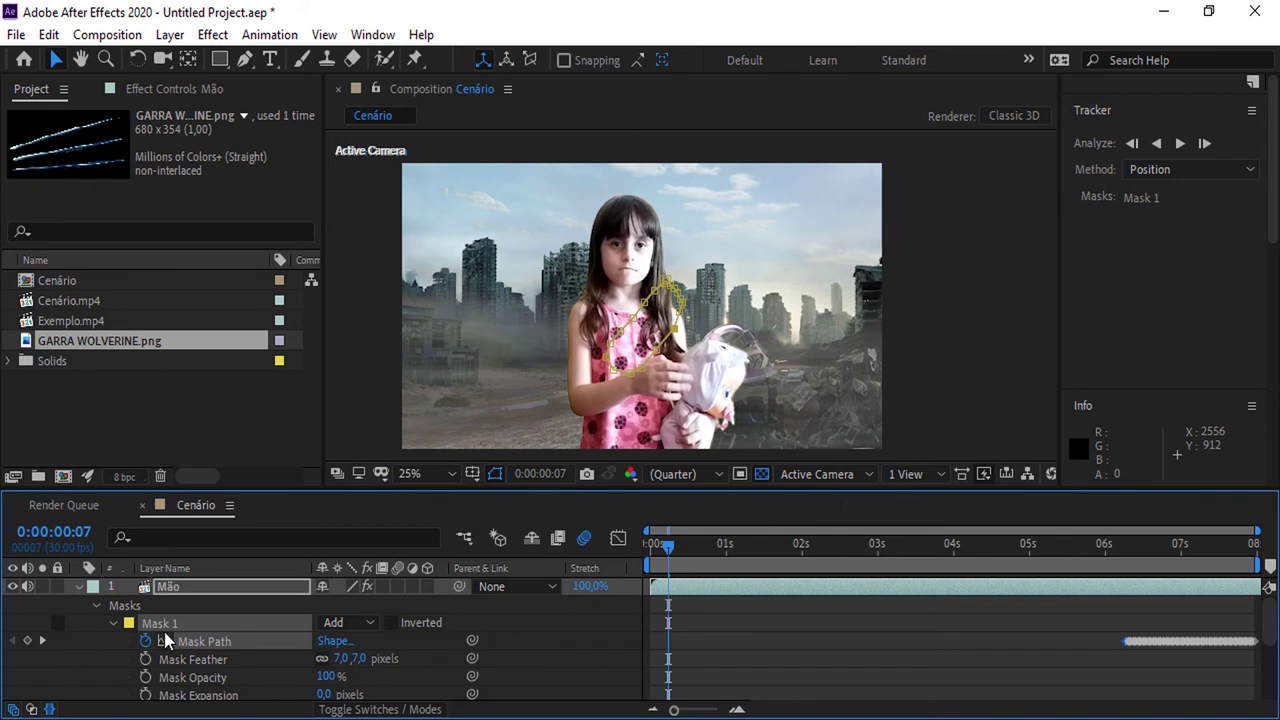
Collapse and deselect Mão, then play and stop a preview of the claws rising from her fist.
left_click(77, 587)
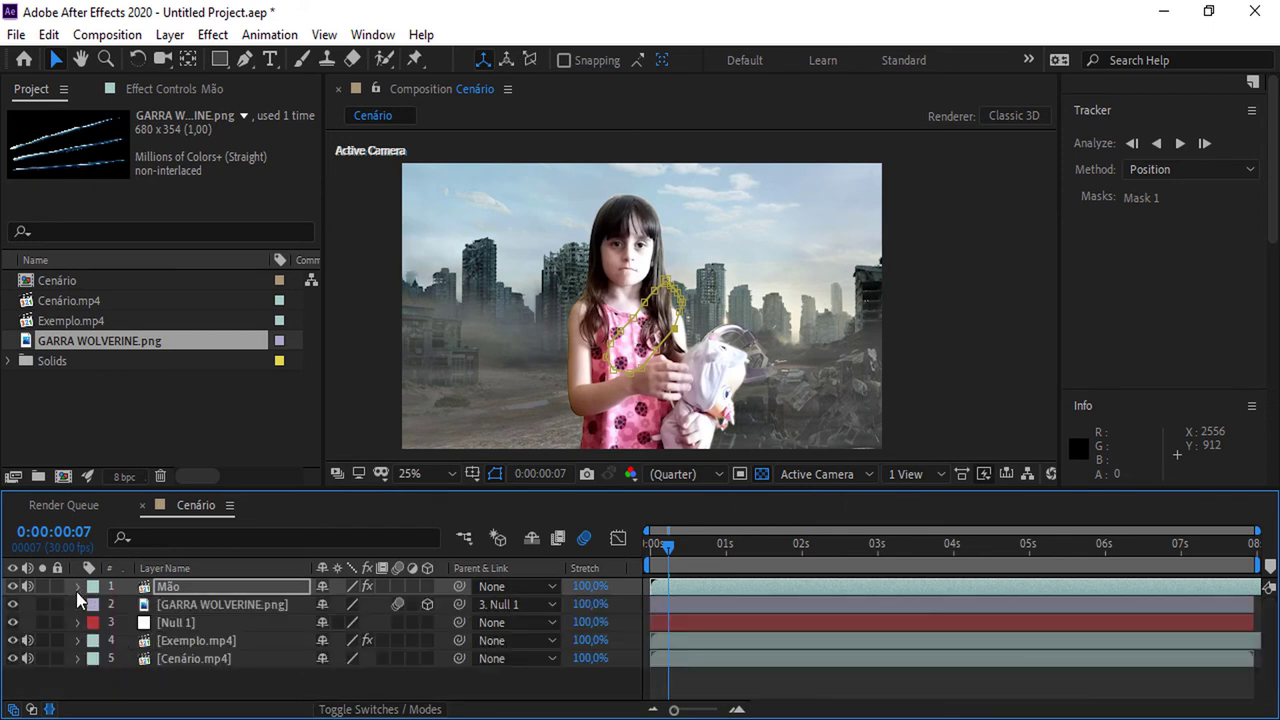
left_click(379, 697)
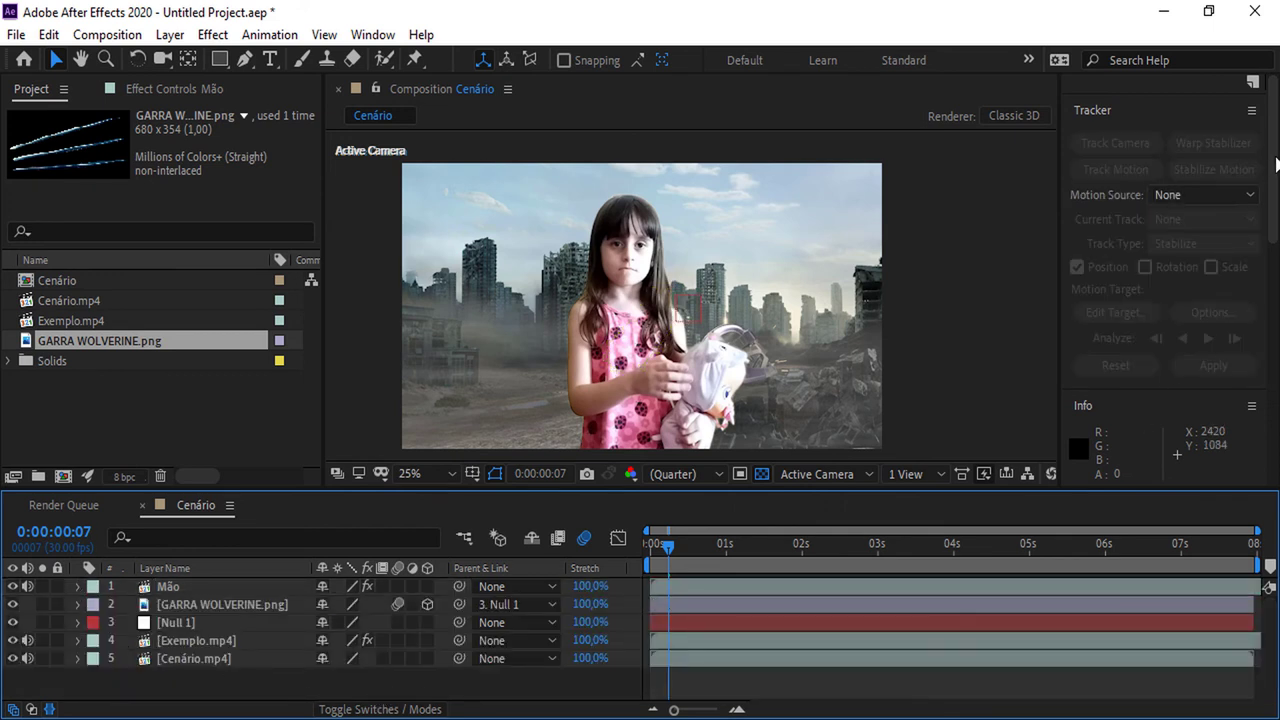
scroll(1157, 138, "up", 5)
scroll(1157, 138, "up", 2)
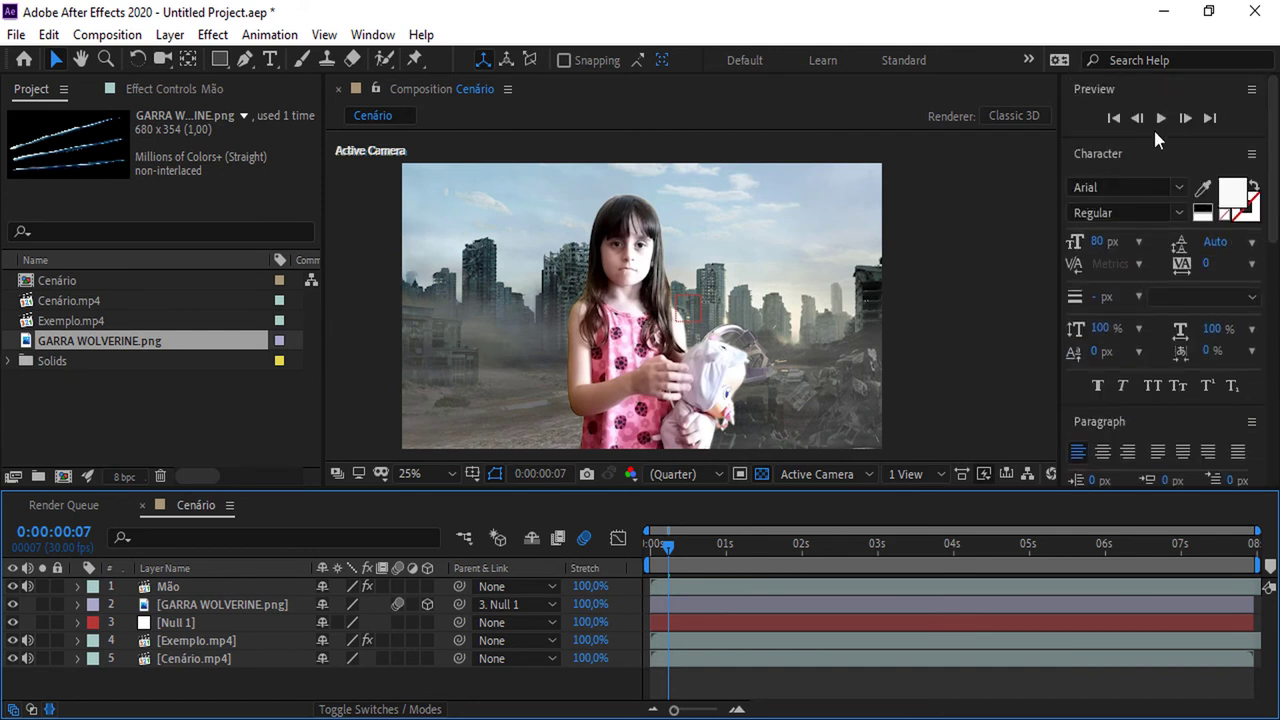
left_click(1161, 118)
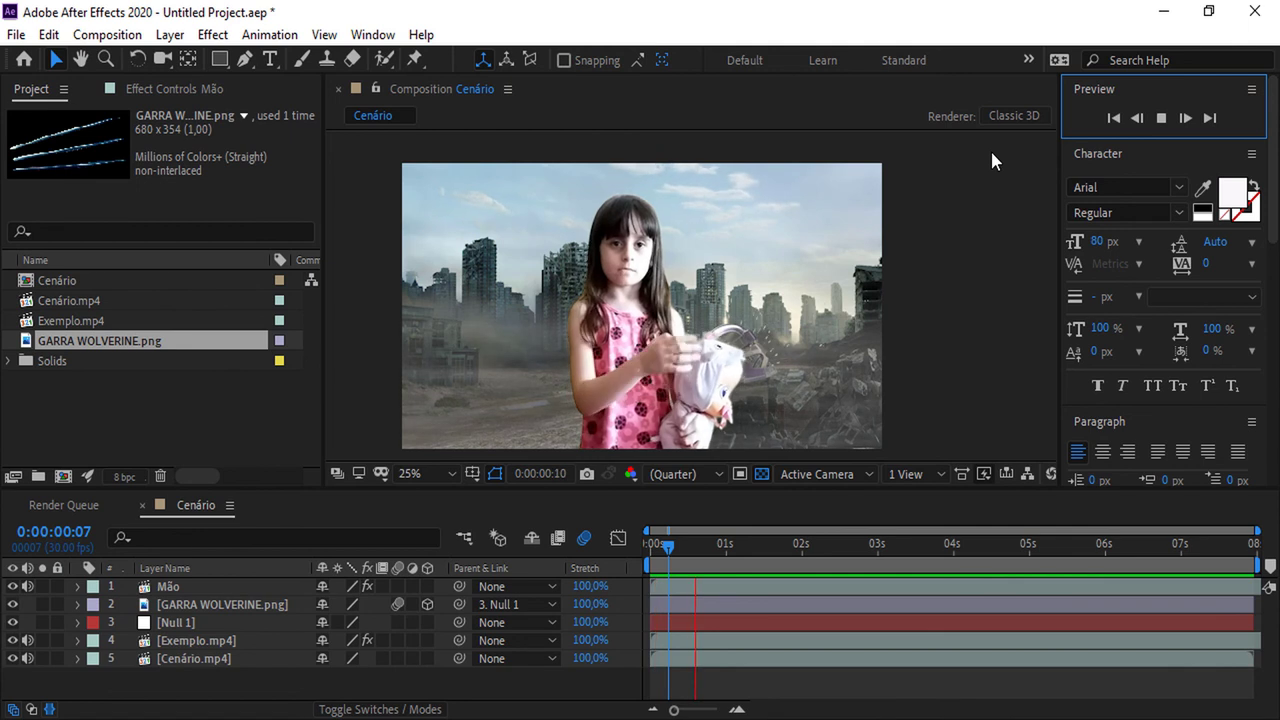
left_click(1162, 119)
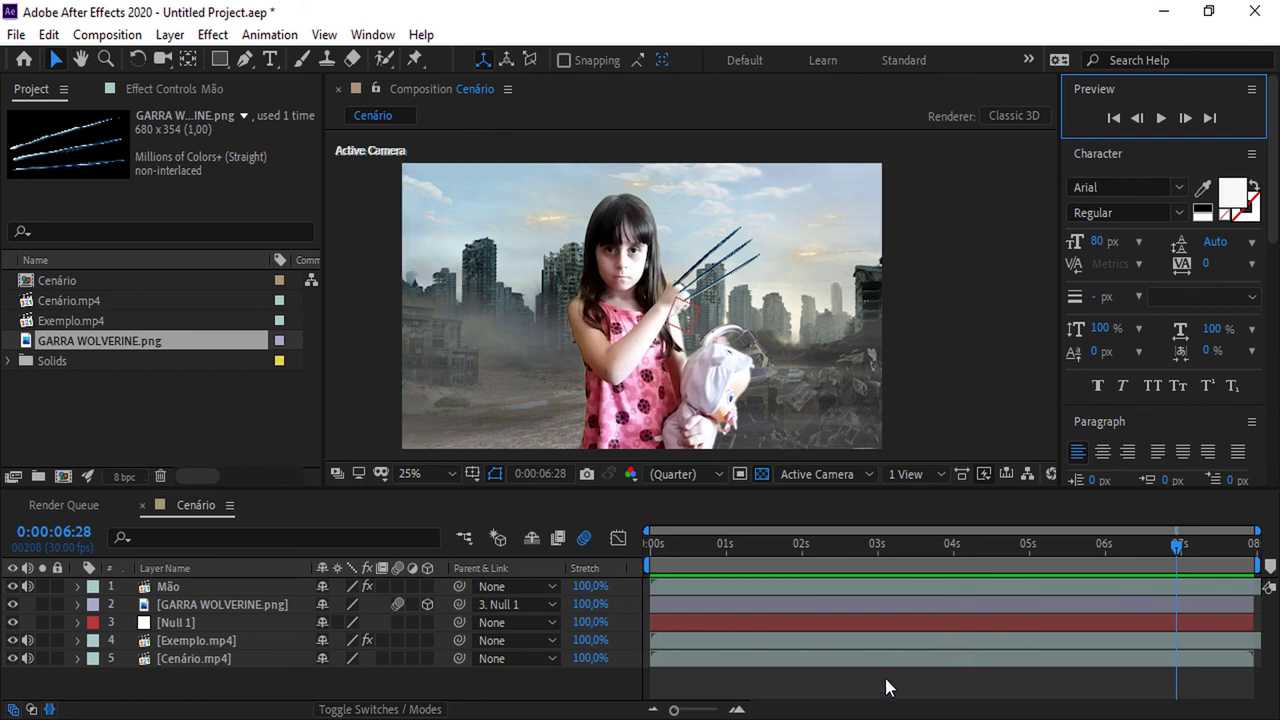
left_click(215, 604)
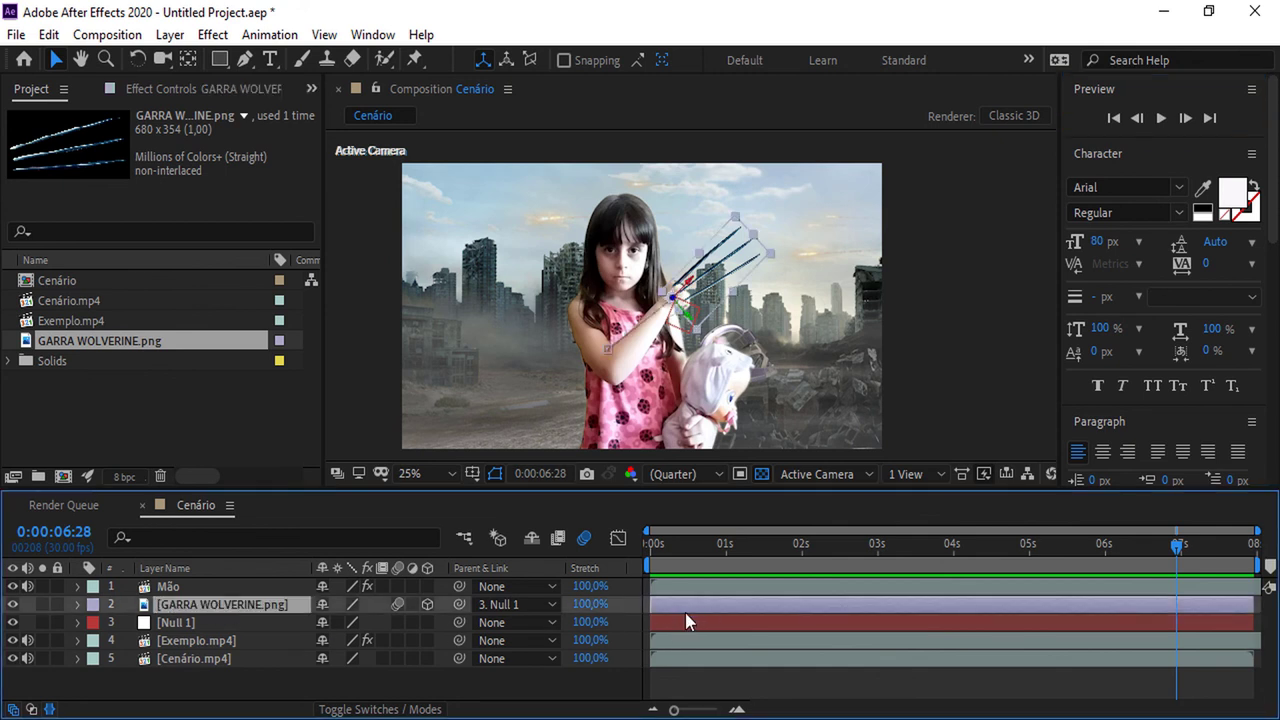
Add Camera Lens Blur with Blur Radius 1,7 to the claws and play the composite from the start.
left_click(197, 37)
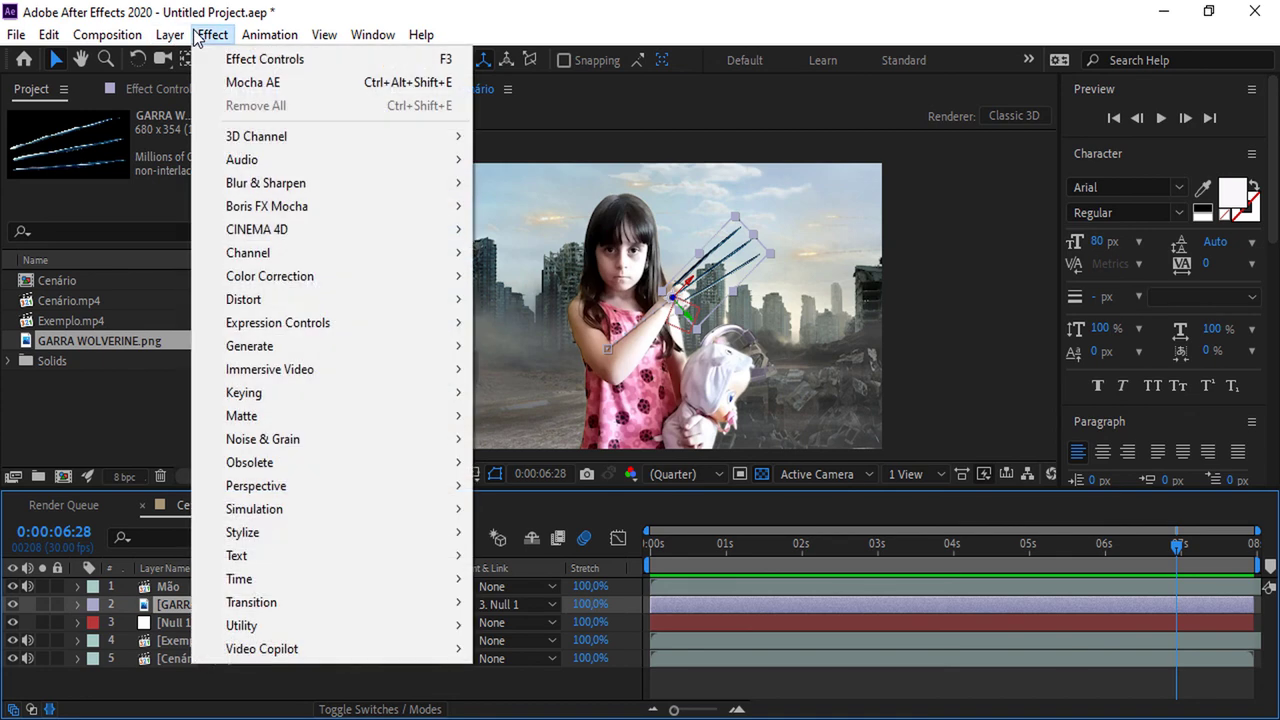
mouse_move(252, 186)
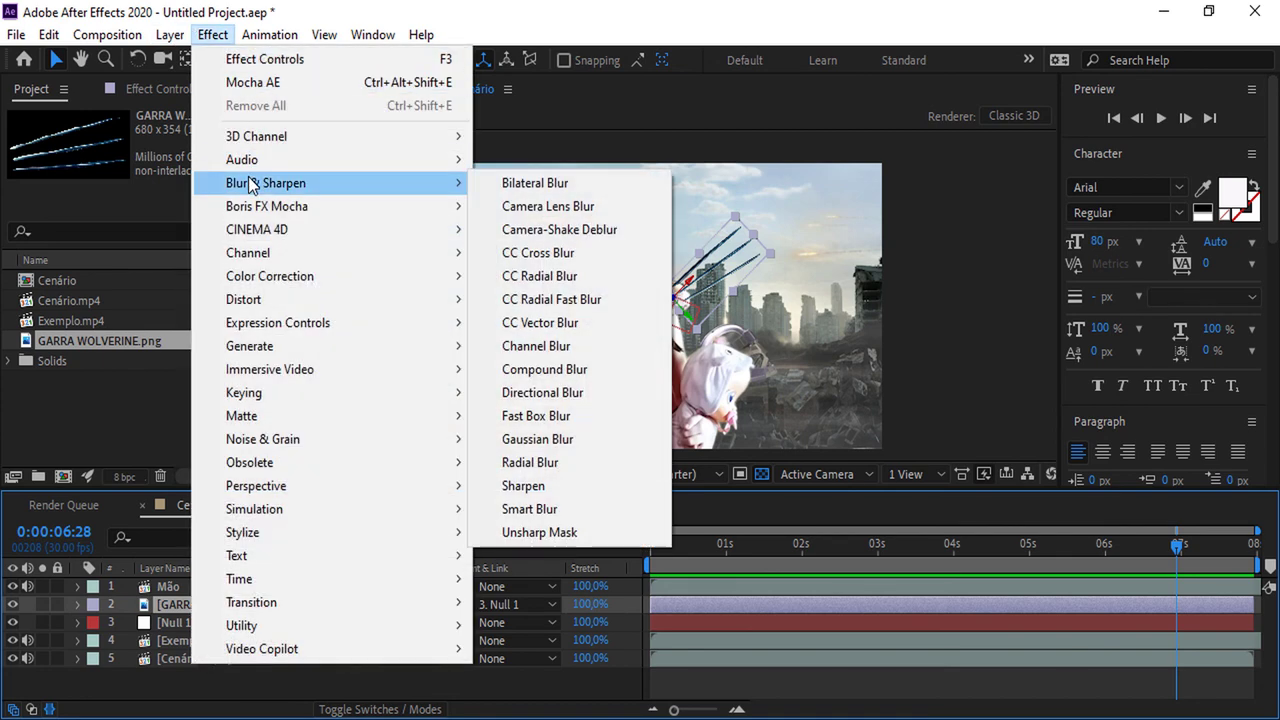
left_click(490, 209)
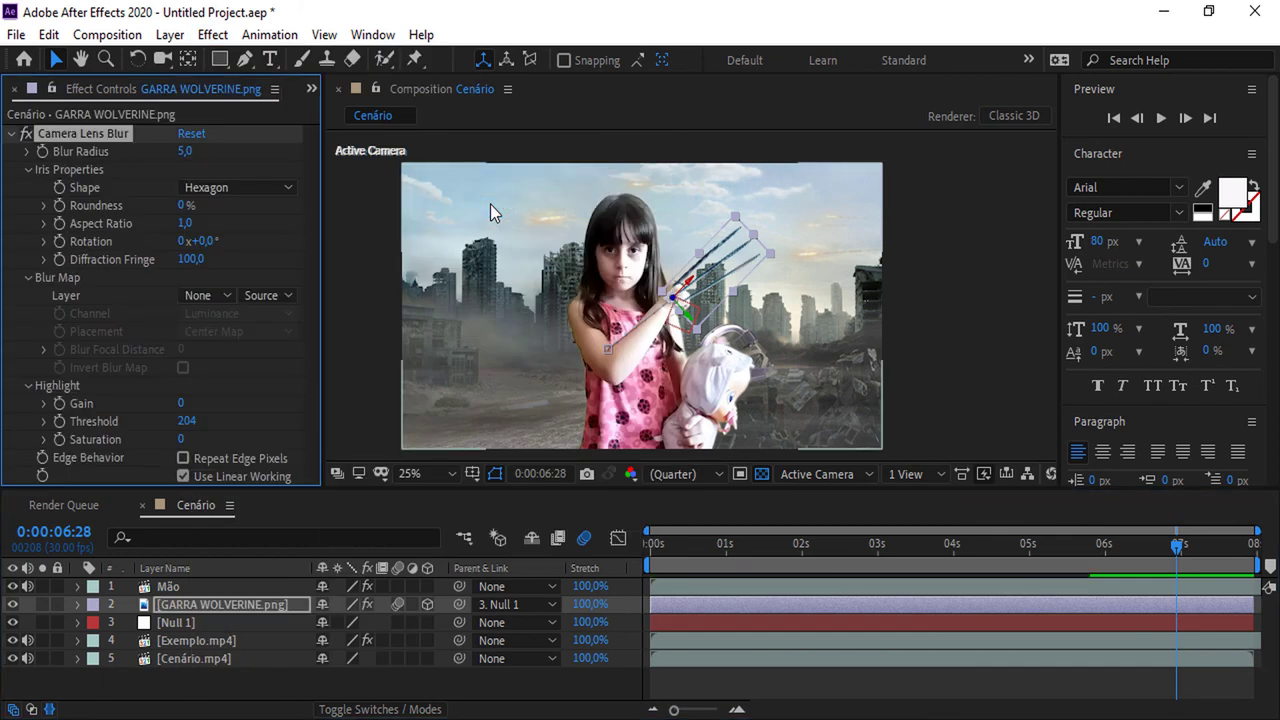
left_click(184, 152)
type("1,7")
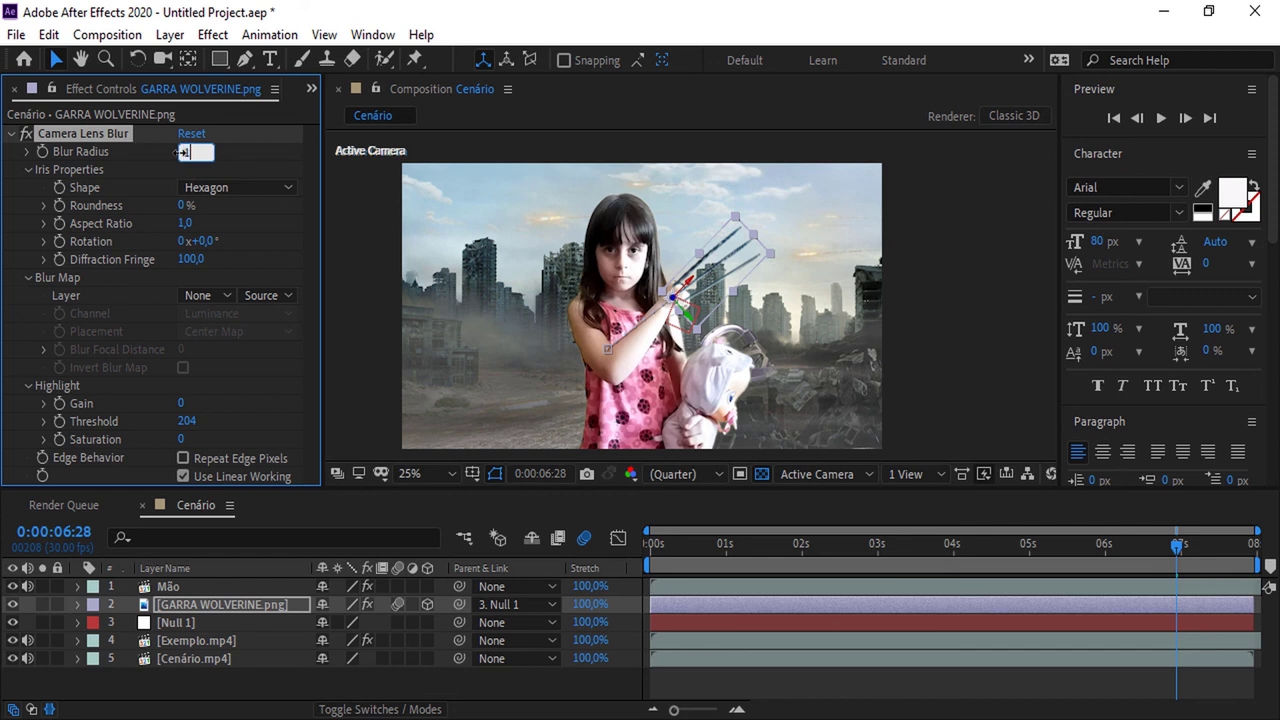
left_click(250, 144)
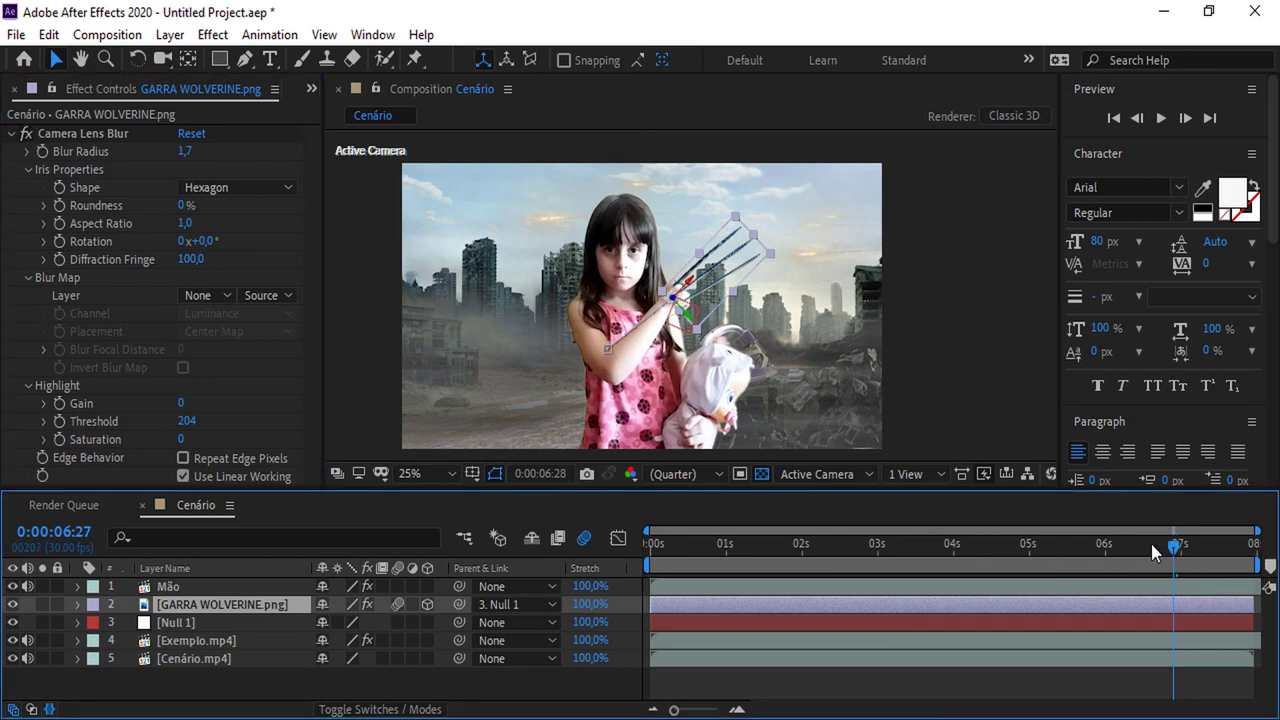
left_click_drag(1180, 553, 650, 560)
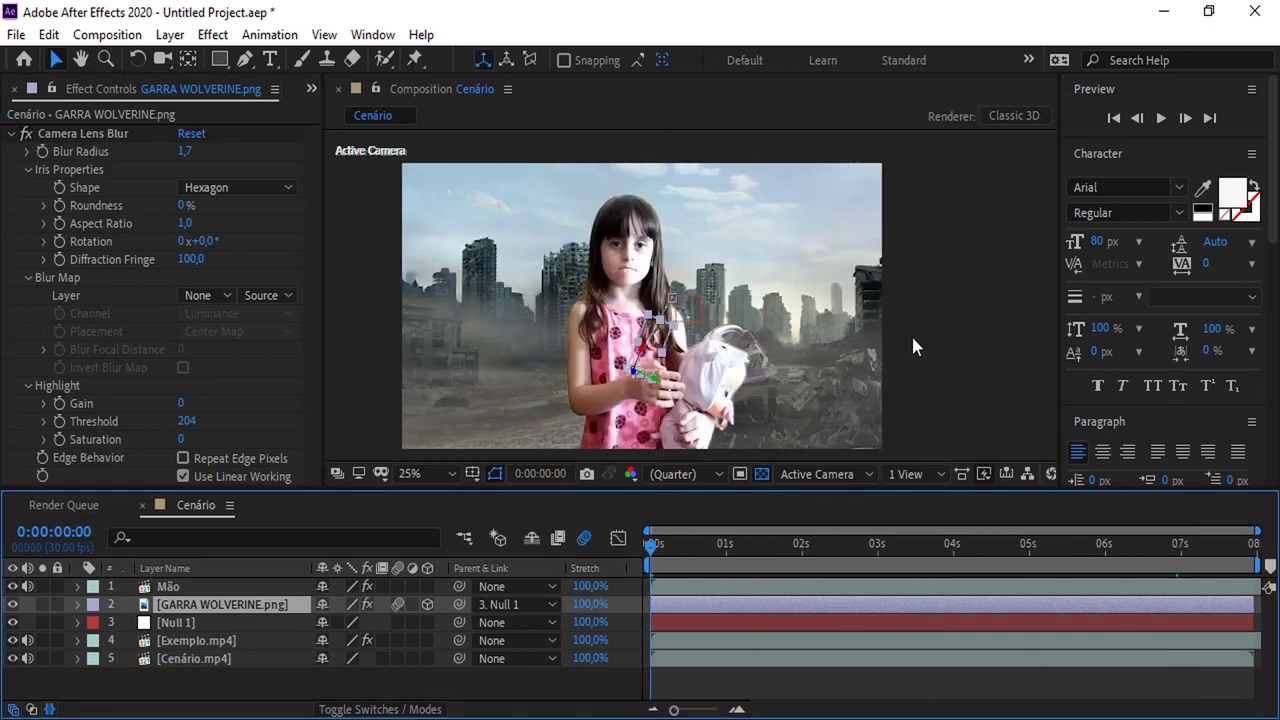
left_click(1161, 119)
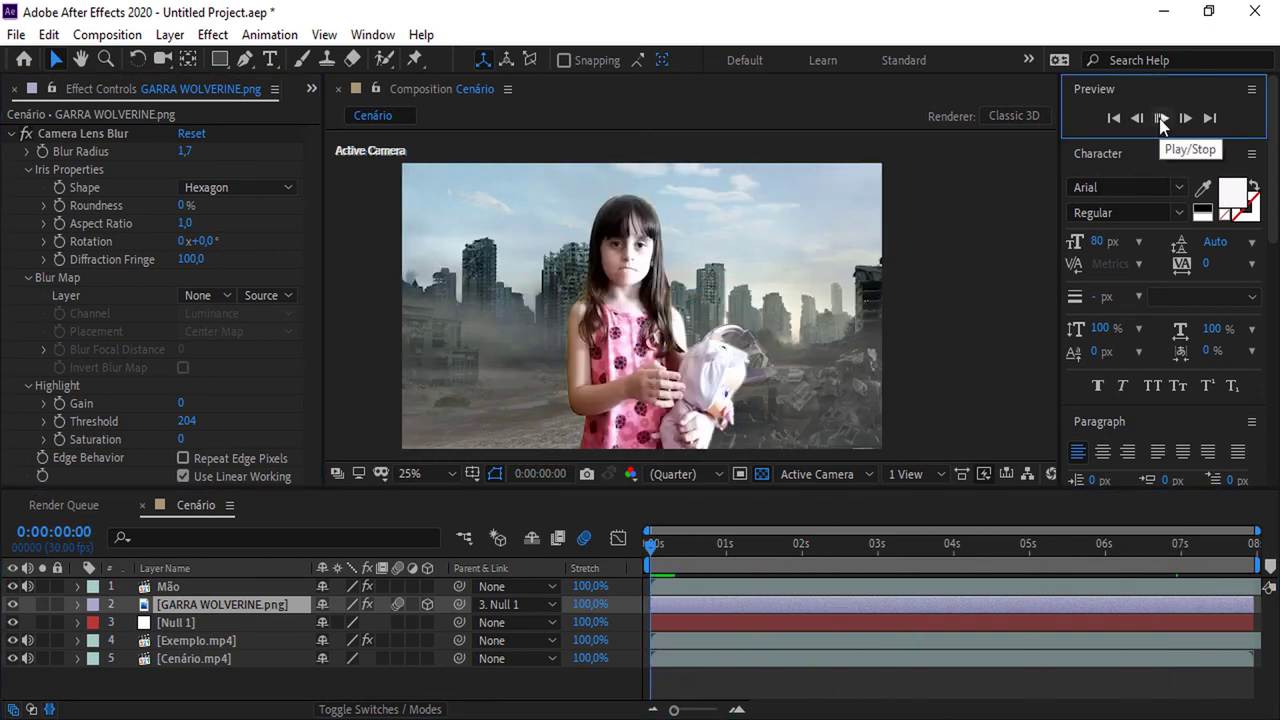